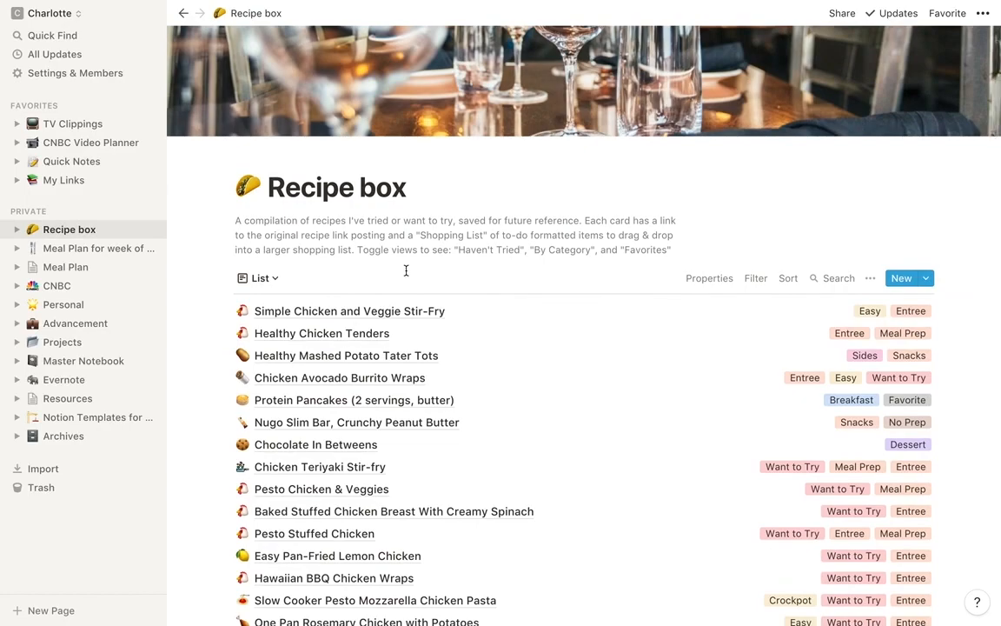
Look through the full list of recipes and their tags in the Recipe box database
scroll(406, 275, down, 6)
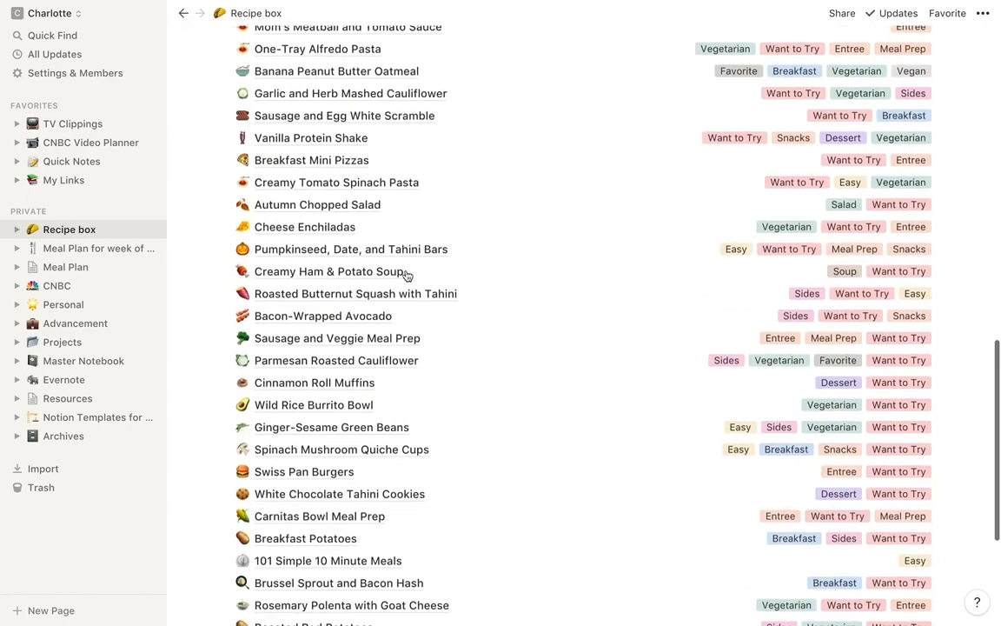
scroll(406, 275, up, 10)
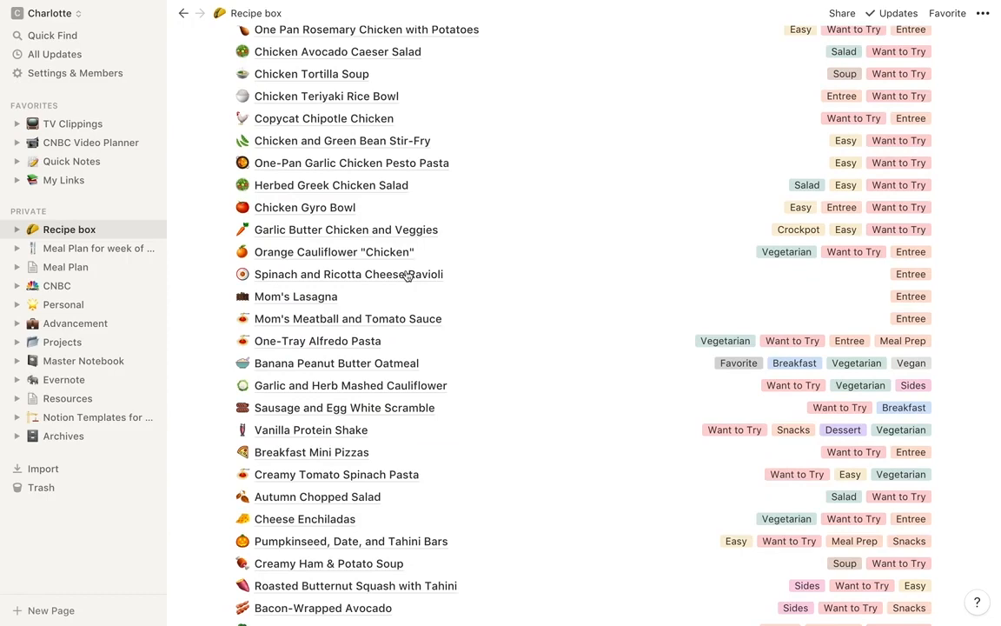
scroll(406, 275, up, 3)
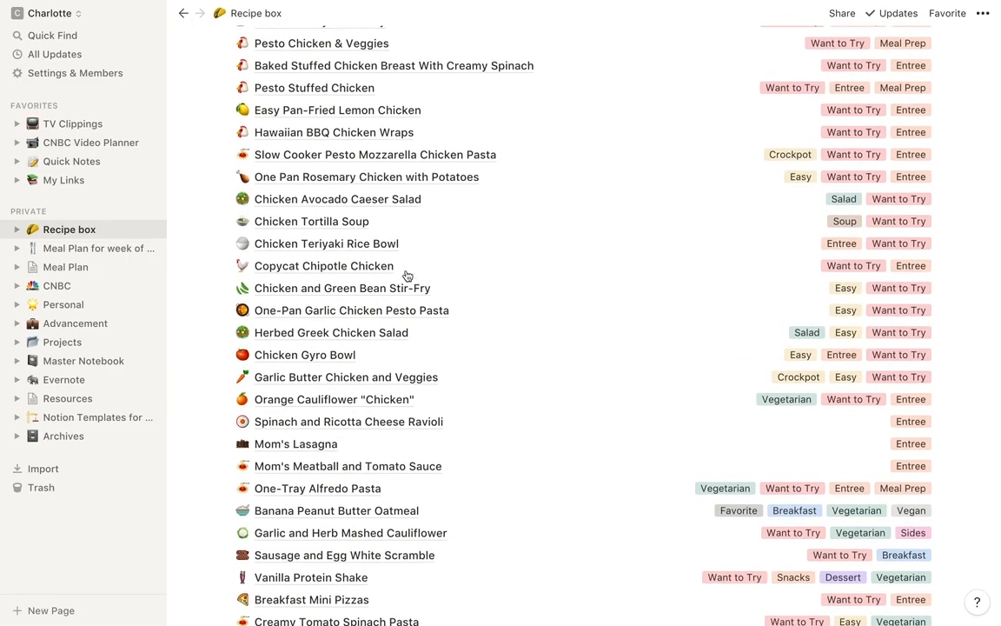
scroll(406, 275, up, 8)
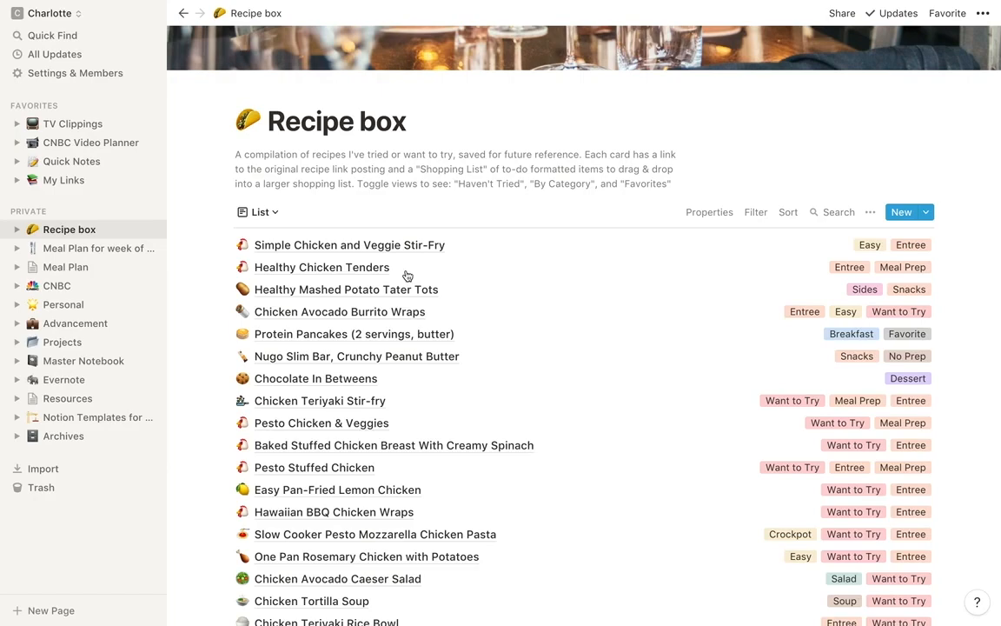
scroll(406, 275, down, 5)
scroll(343, 405, up, 6)
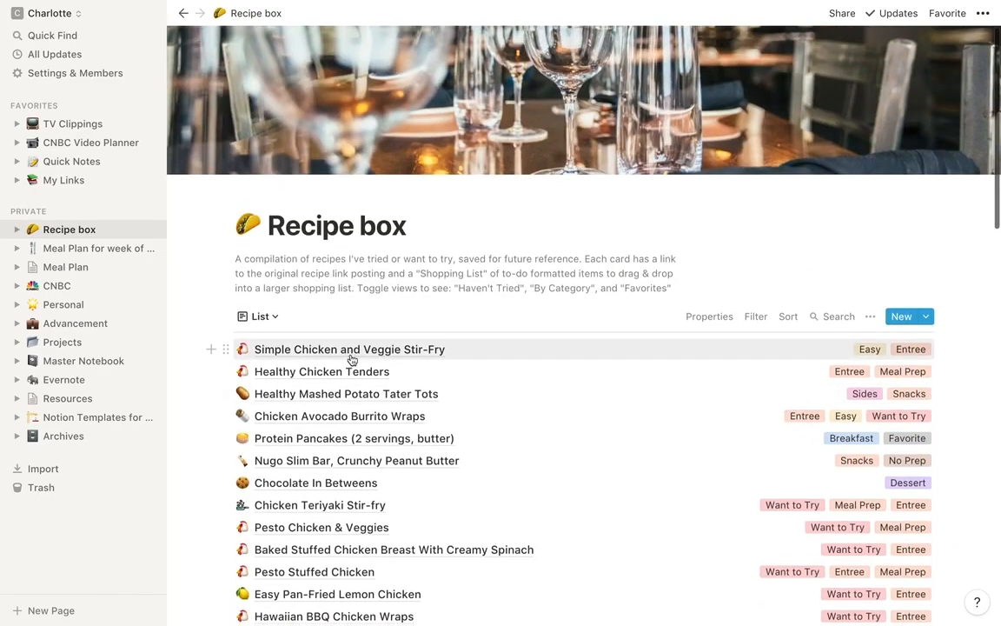
scroll(352, 359, down, 10)
scroll(352, 359, up, 9)
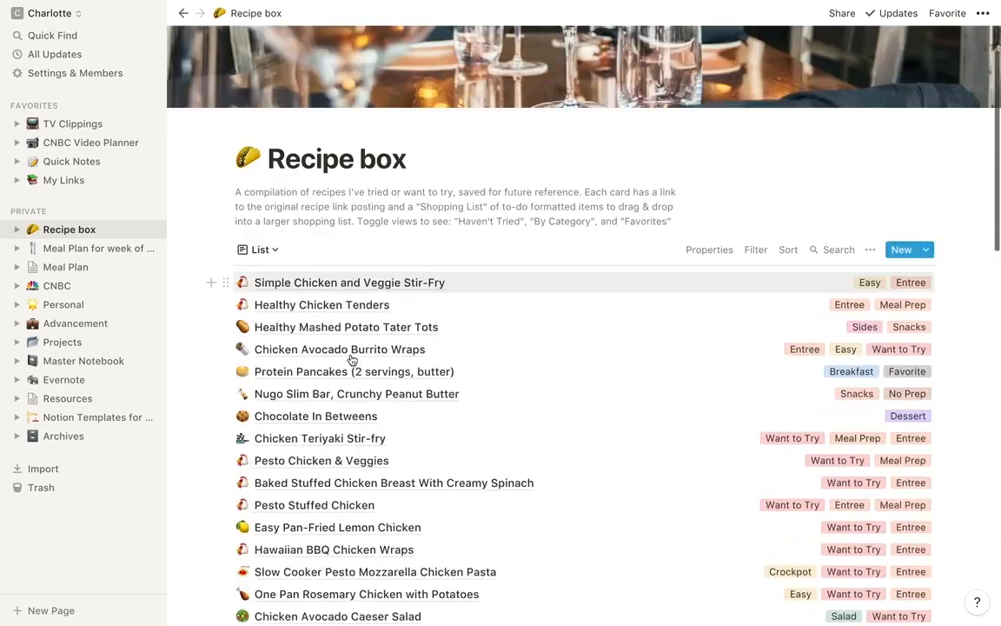
Switch the recipe database to the View by Category board and check its grouping setting
scroll(352, 359, up, 1)
click(263, 321)
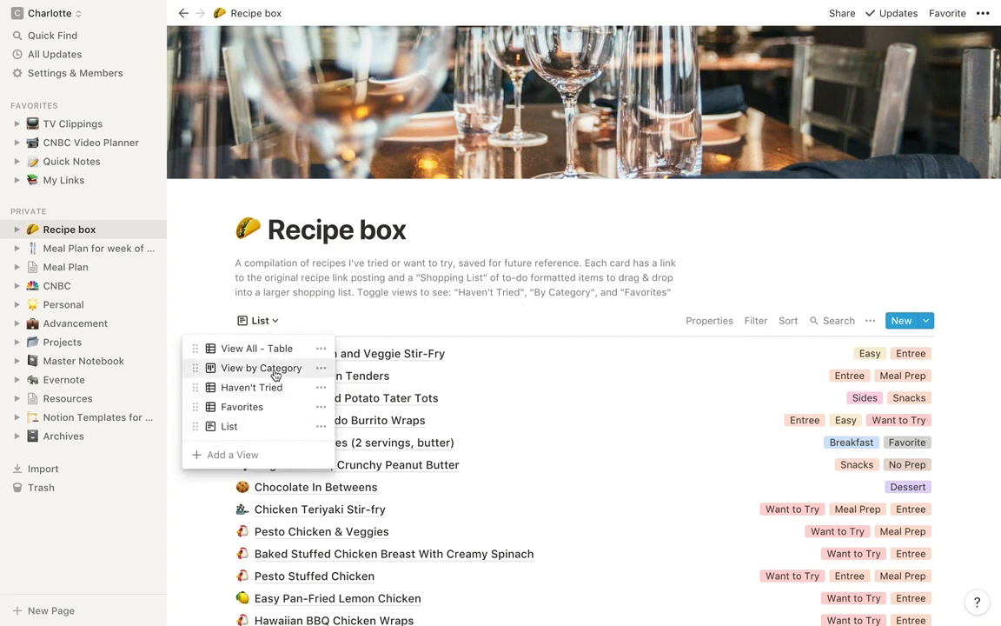
click(272, 372)
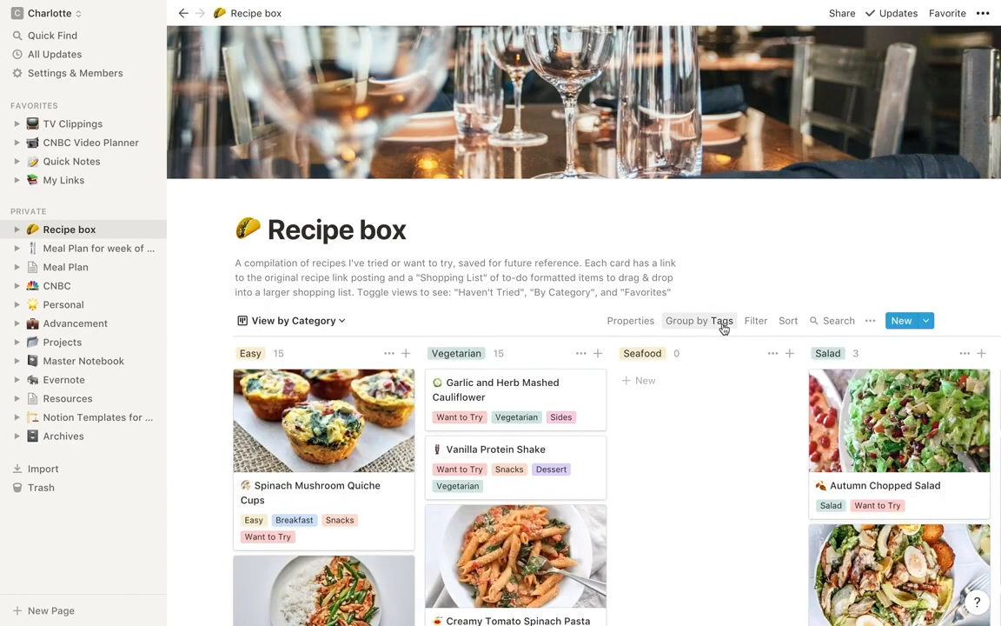
click(723, 326)
click(723, 326)
Examine the recipe cards in the board's category columns, from Easy across to No Tags
scroll(549, 499, down, 10)
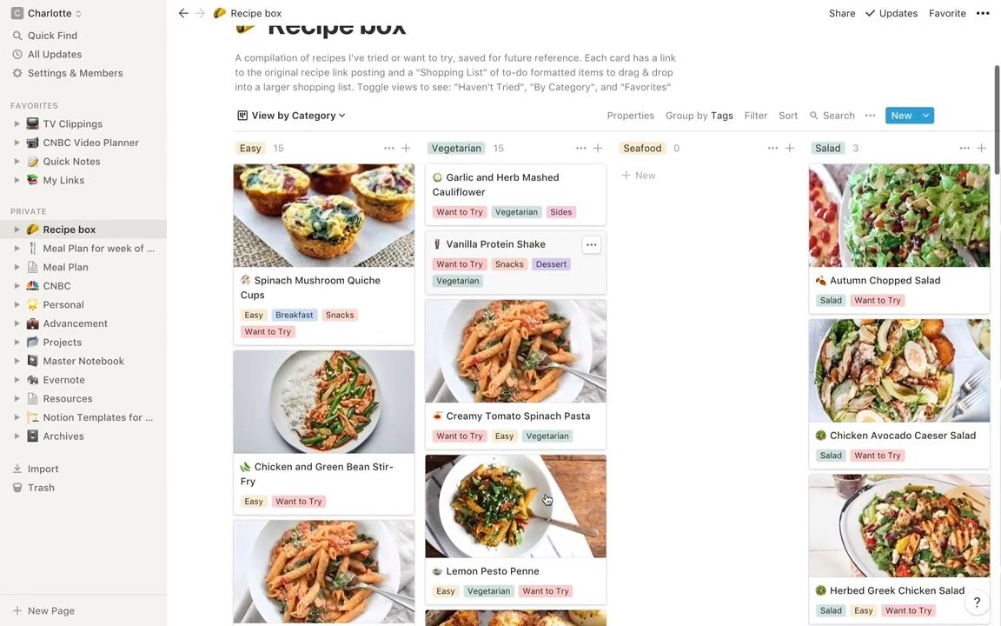
scroll(390, 335, down, 12)
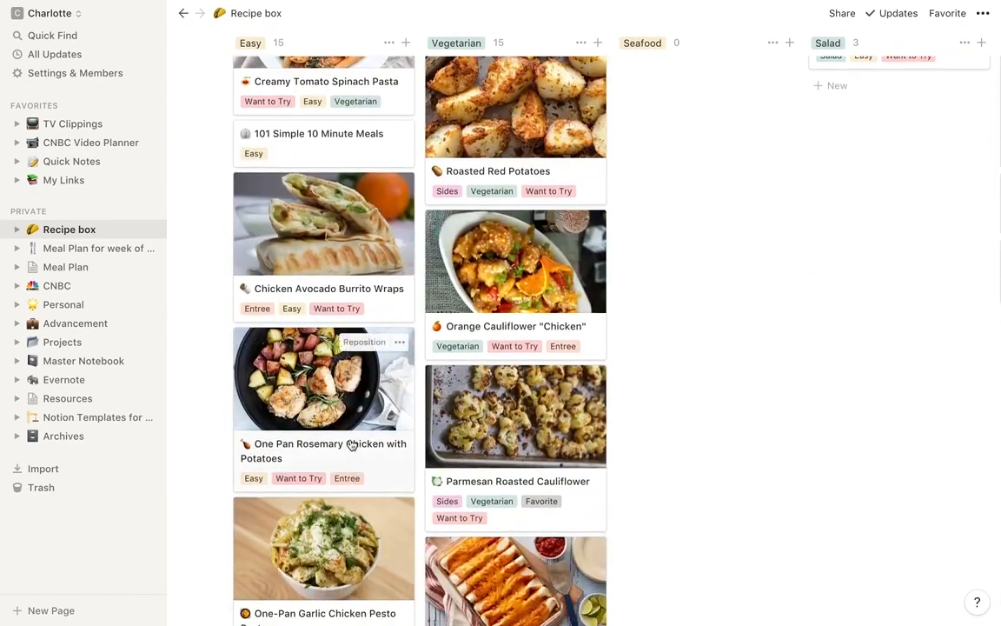
scroll(361, 314, down, 7)
scroll(371, 292, up, 15)
scroll(371, 292, up, 8)
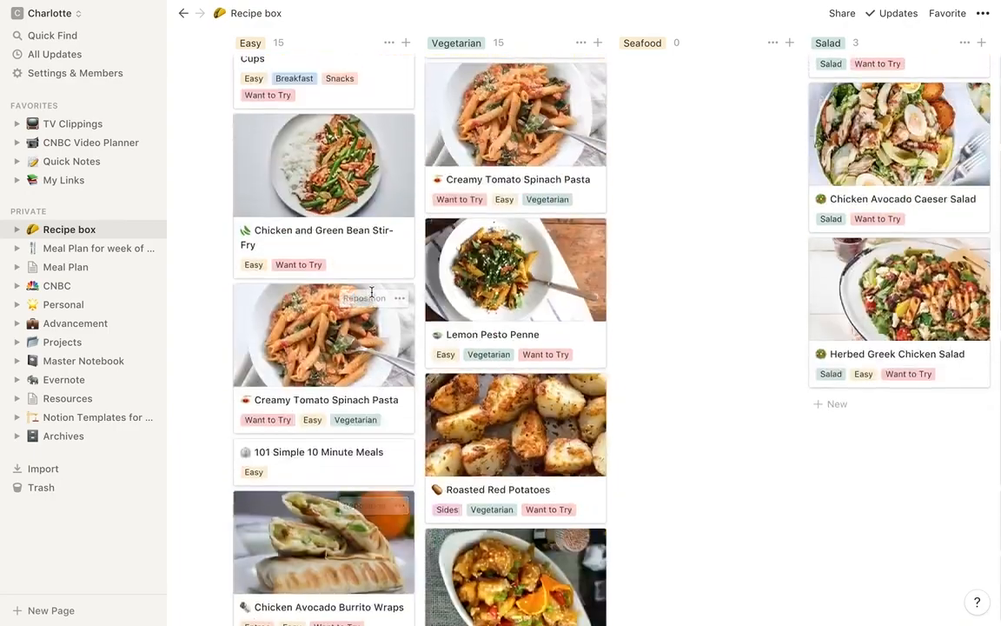
scroll(372, 292, right, 6)
scroll(371, 292, right, 10)
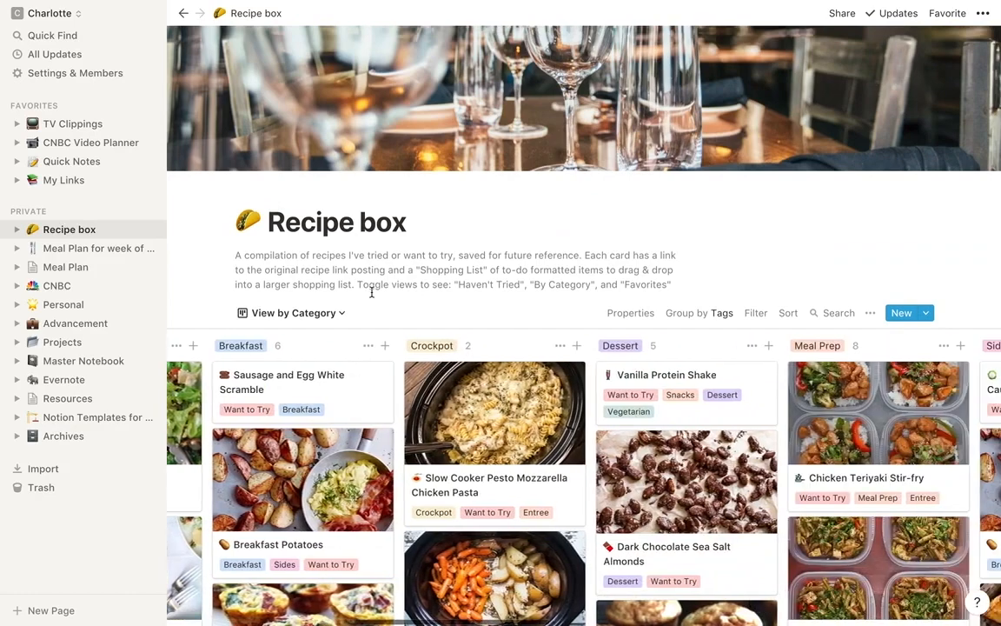
scroll(371, 292, right, 3)
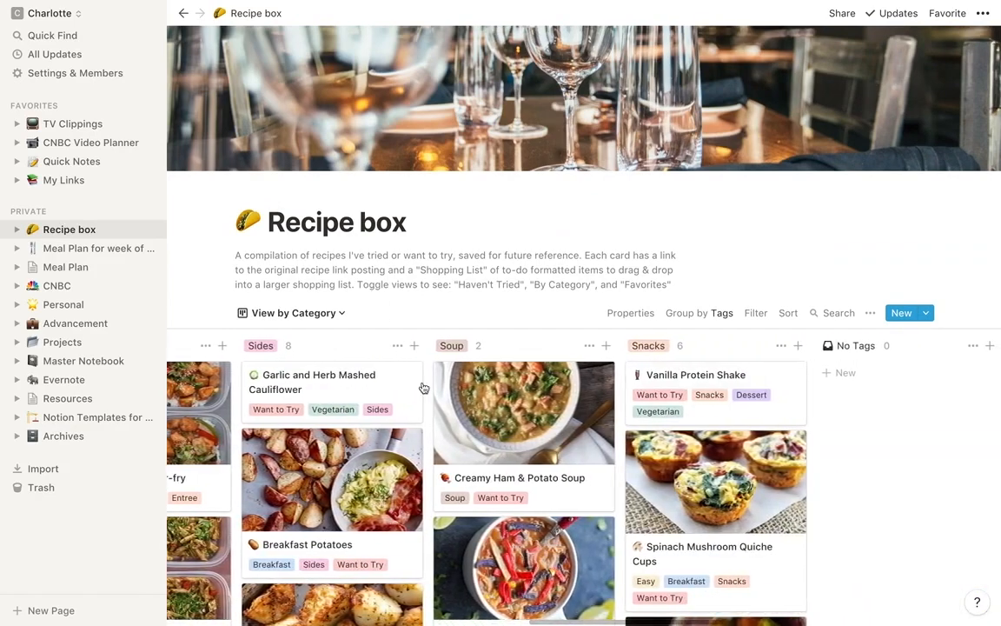
scroll(513, 223, down, 7)
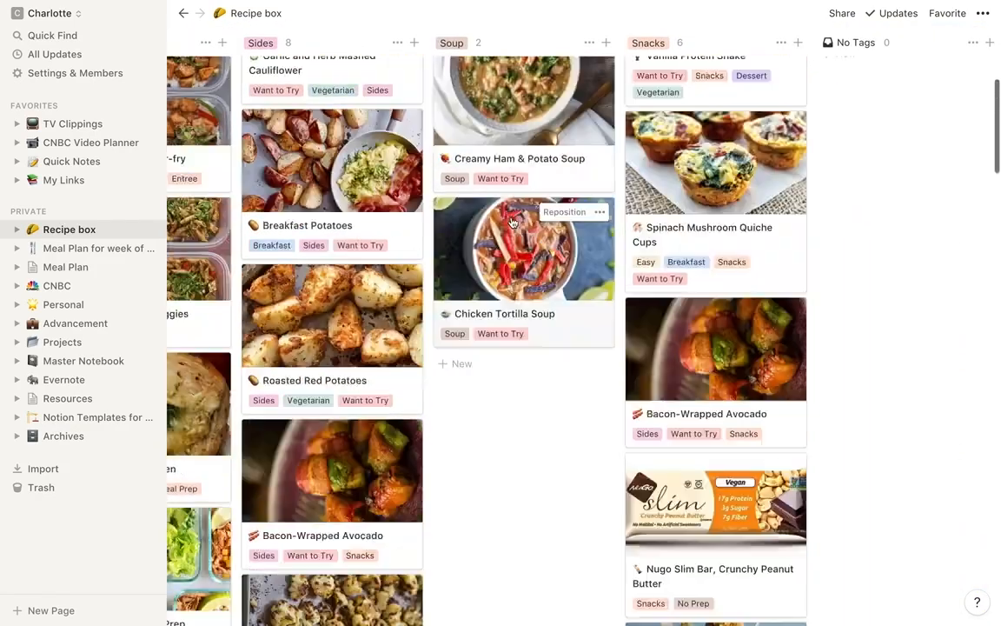
scroll(513, 223, up, 5)
scroll(513, 223, left, 15)
Review the recipes down the Easy and Vegetarian columns, plus the neighbouring Salad, Breakfast, Crockpot and Dessert columns
scroll(512, 223, down, 5)
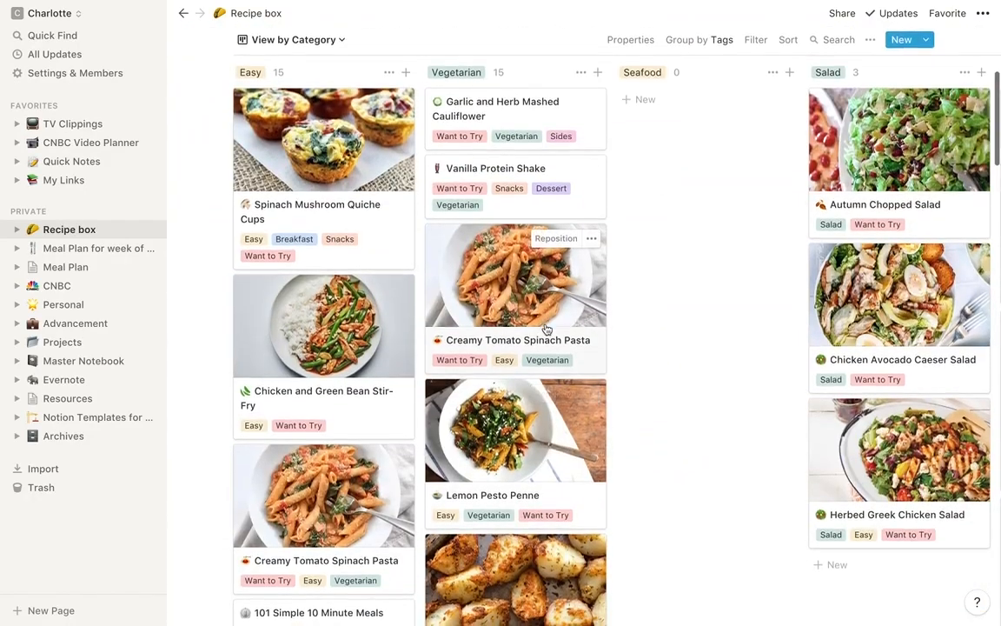
scroll(545, 331, down, 2)
scroll(516, 434, down, 10)
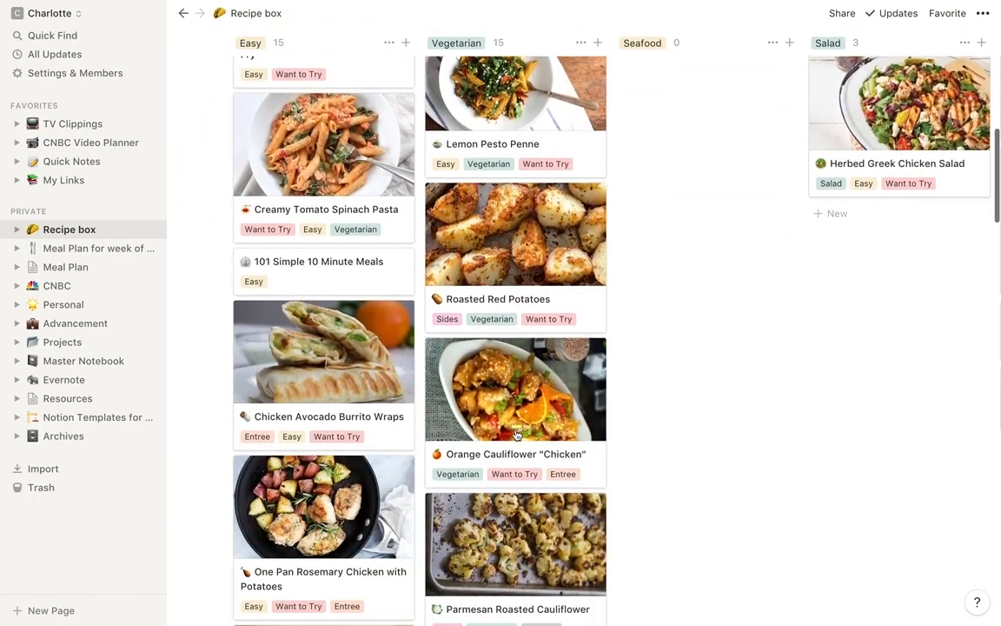
scroll(516, 434, down, 12)
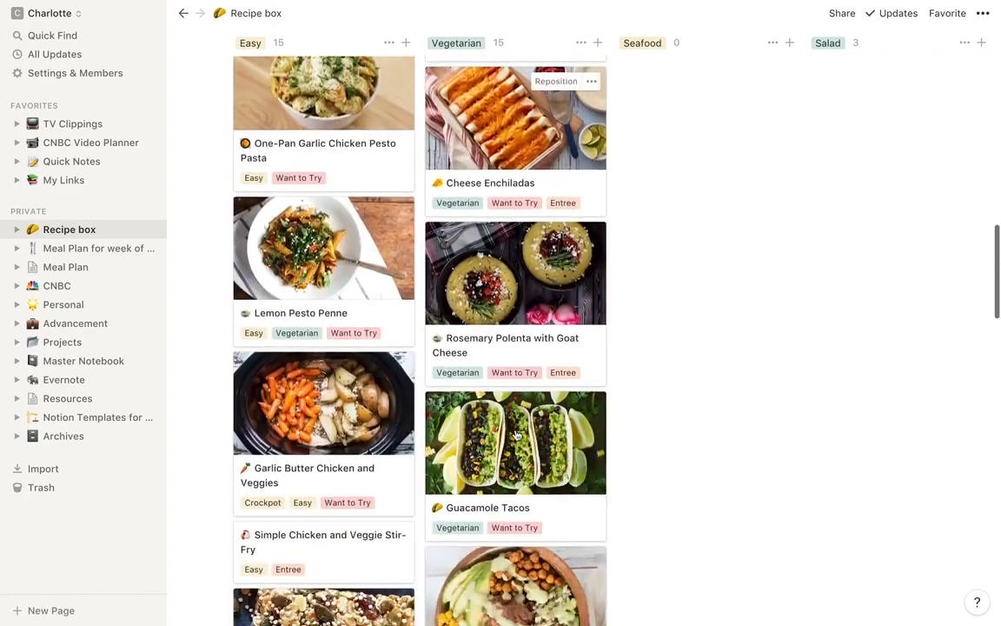
scroll(516, 434, down, 12)
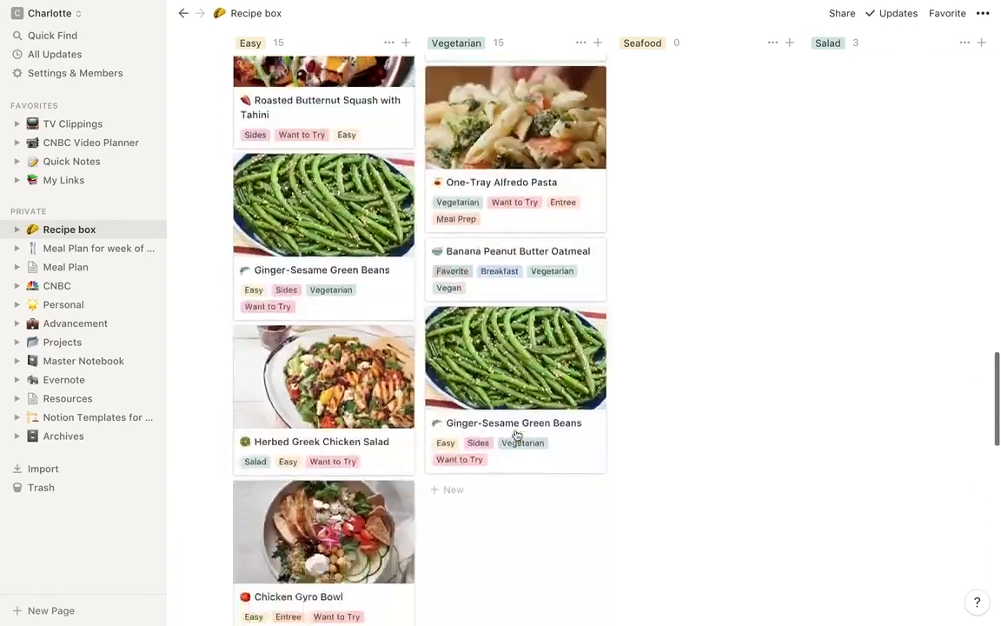
scroll(516, 434, up, 20)
scroll(516, 434, up, 10)
scroll(516, 434, right, 10)
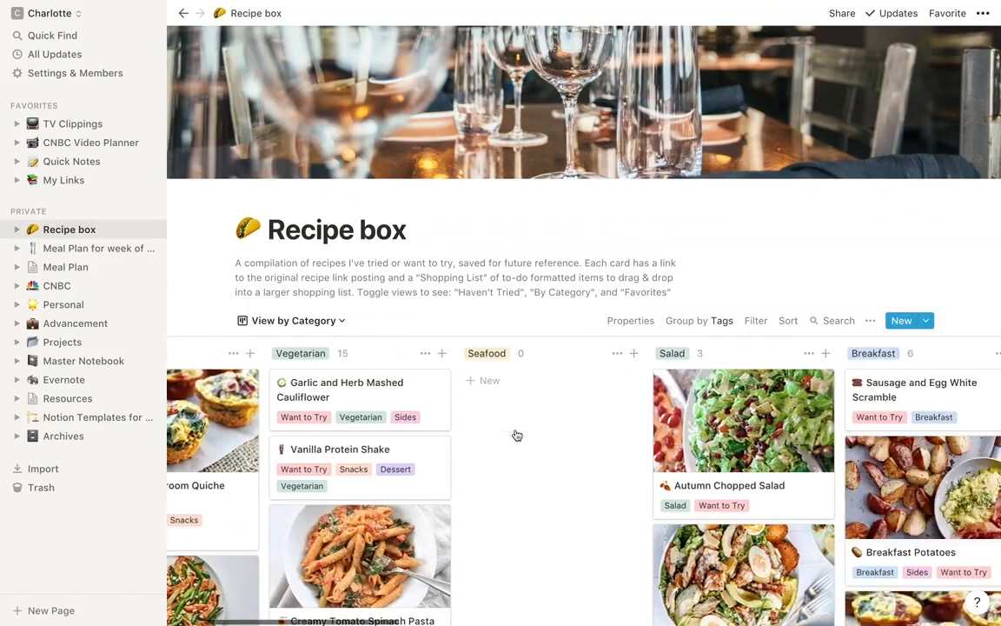
scroll(520, 433, right, 3)
scroll(520, 433, left, 15)
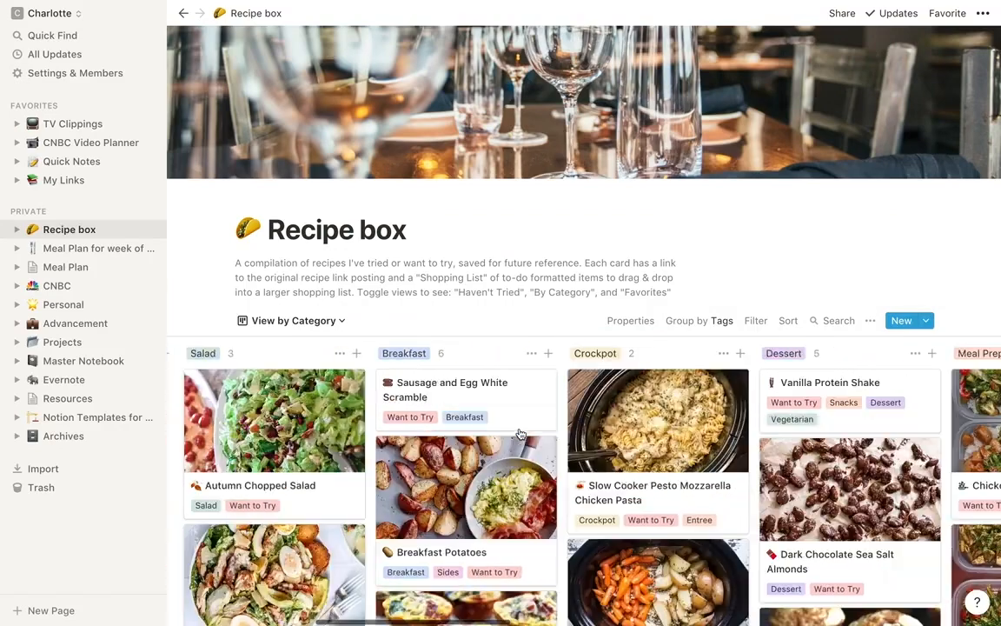
Switch the recipe database back to the List view
scroll(520, 432, down, 2)
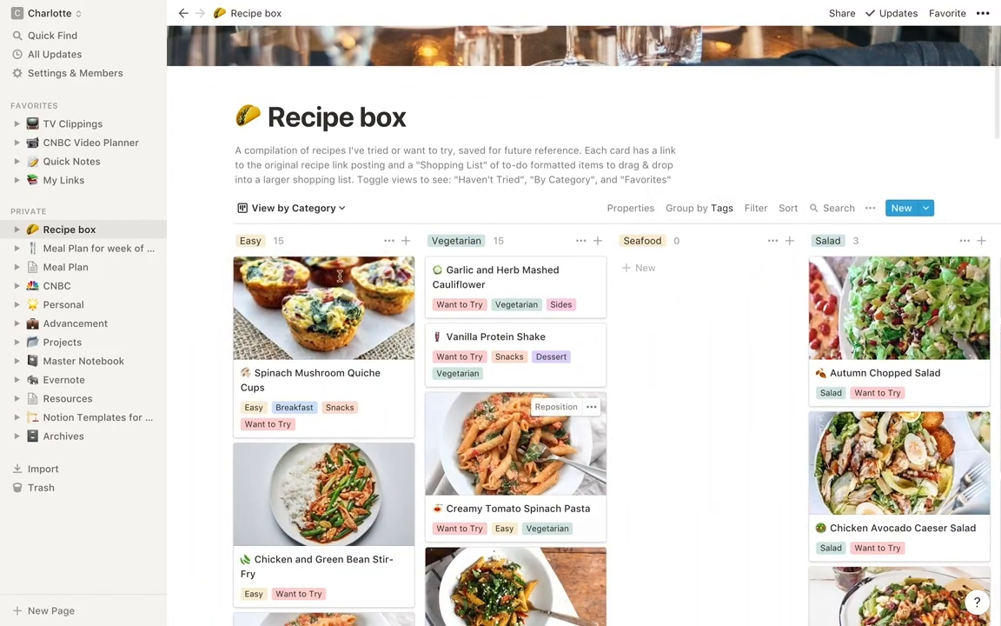
click(295, 209)
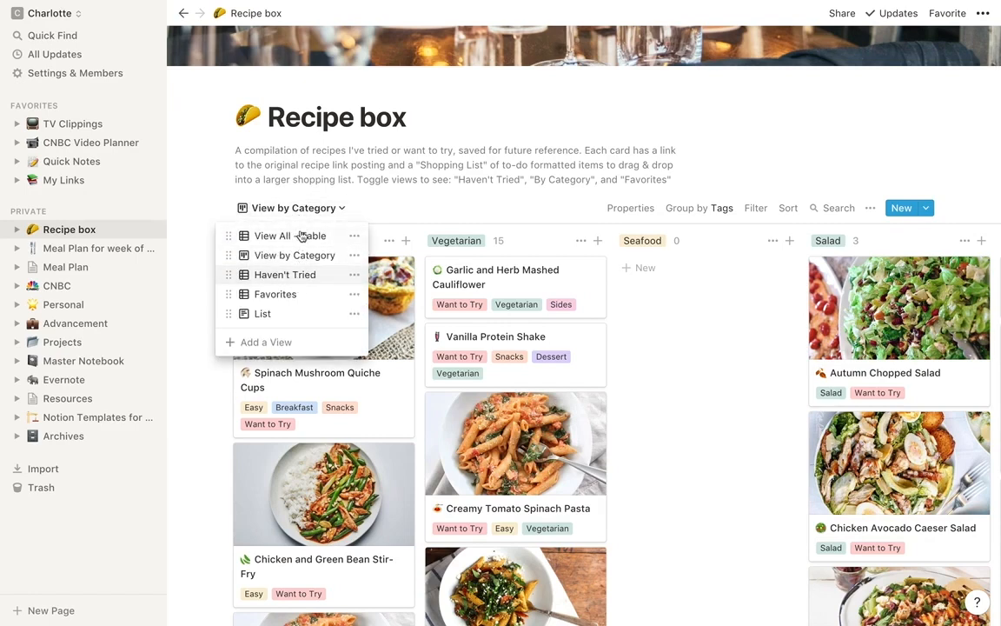
click(261, 313)
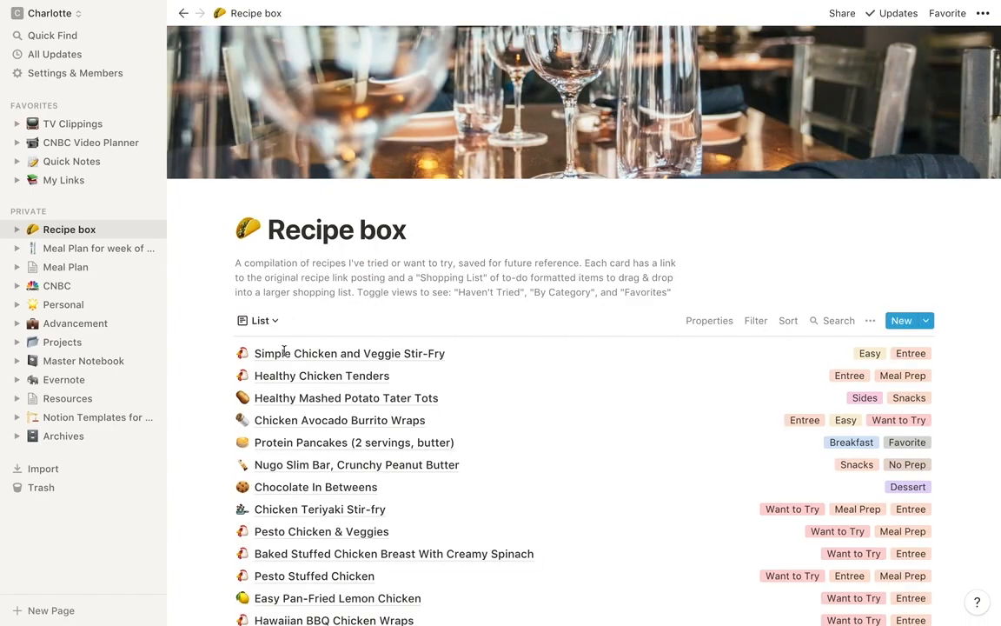
Open the Simple Chicken and Veggie Stir-Fry recipe and skim its ingredients, instructions and embedded video
click(284, 363)
scroll(284, 363, down, 6)
scroll(283, 363, down, 10)
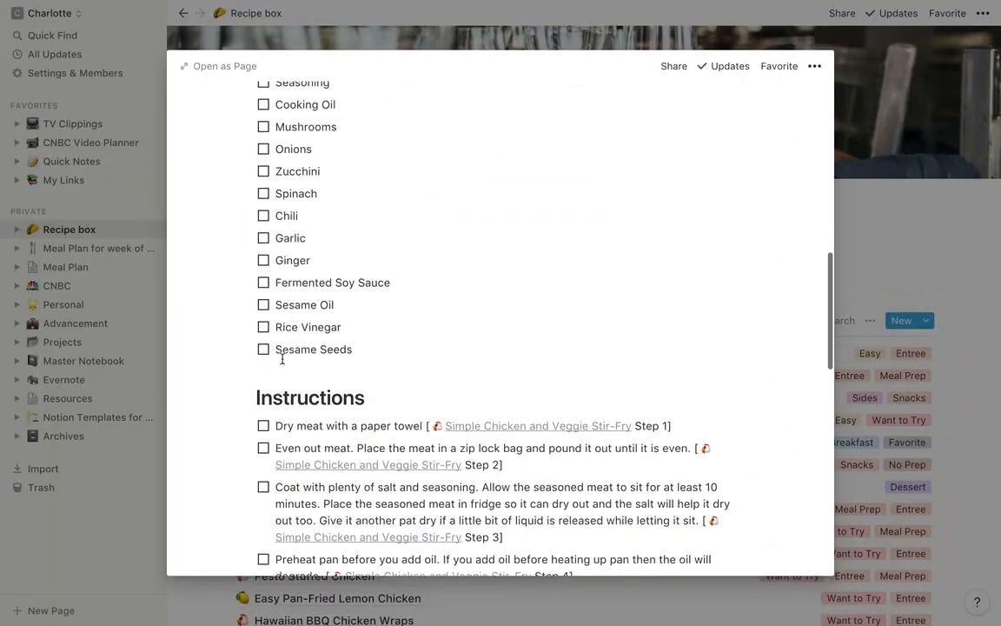
scroll(284, 364, down, 10)
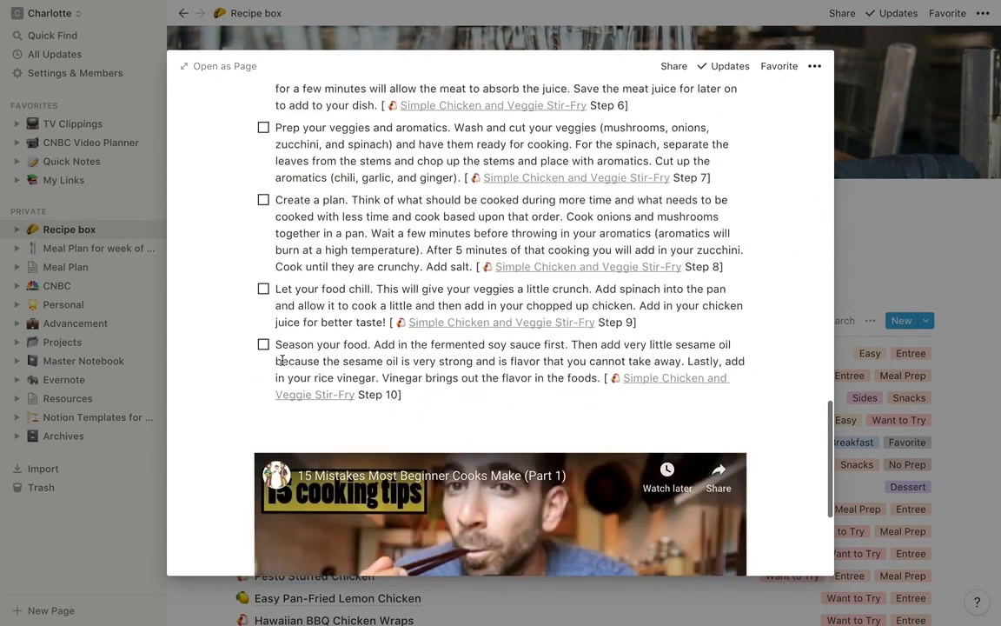
scroll(283, 363, up, 20)
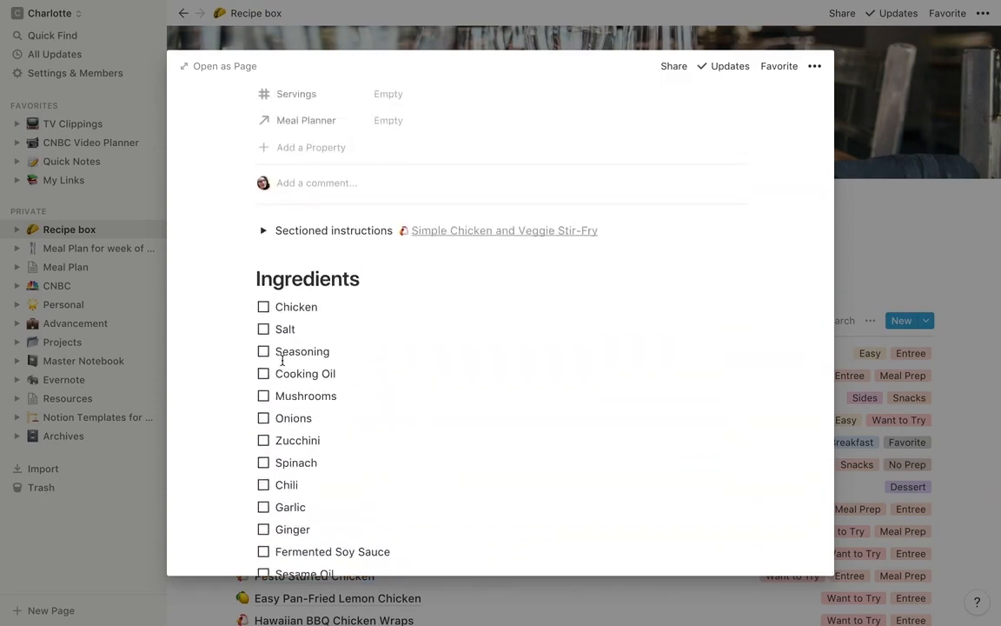
scroll(279, 356, down, 3)
scroll(283, 357, up, 13)
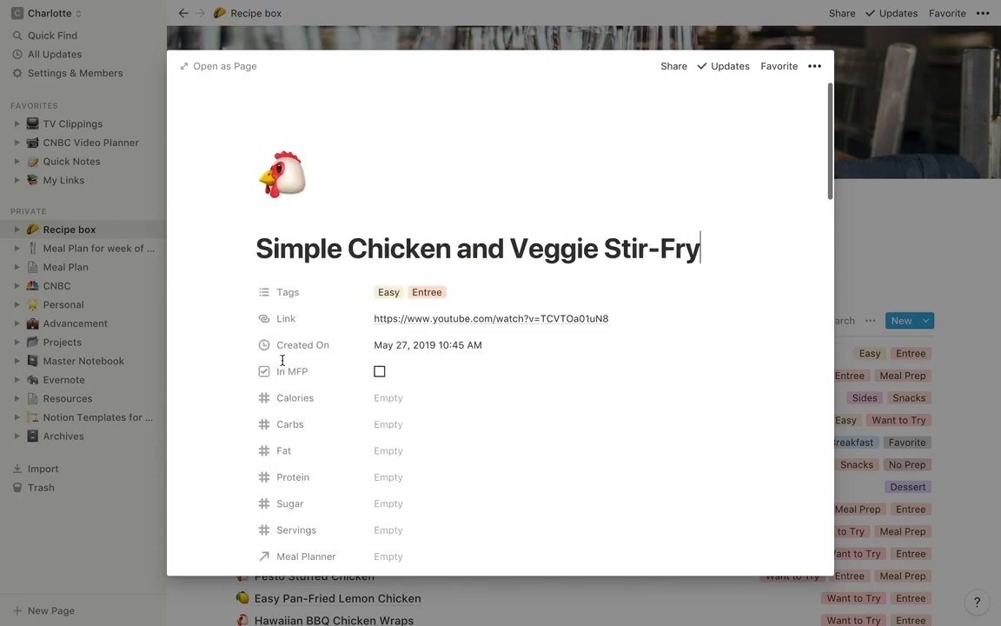
Examine the stir-fry recipe's properties, ingredient checklist and numbered cooking instructions in more detail
scroll(378, 278, down, 5)
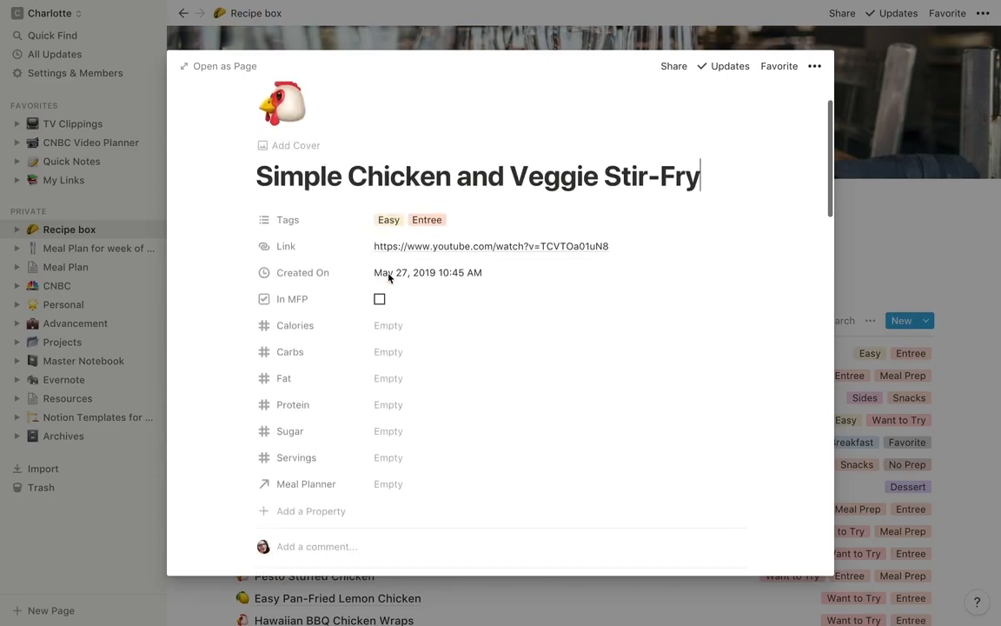
scroll(389, 281, down, 5)
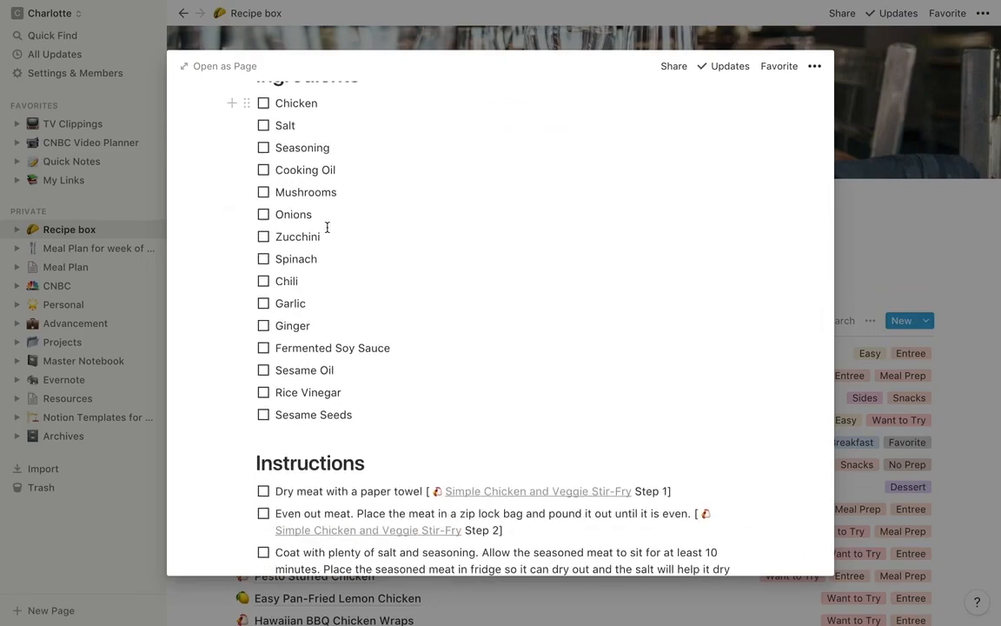
scroll(299, 322, down, 15)
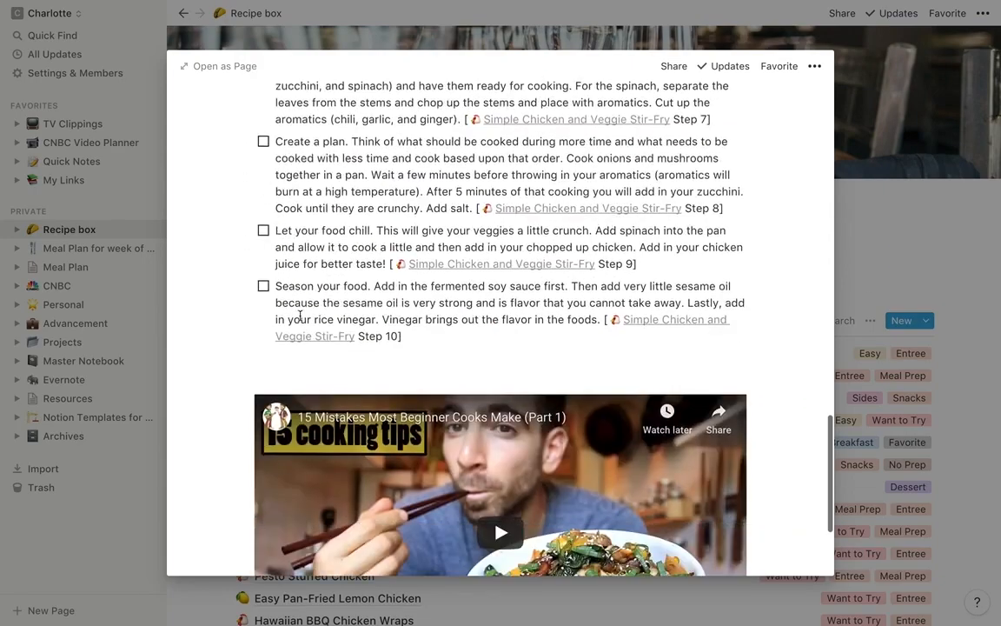
scroll(351, 477, up, 15)
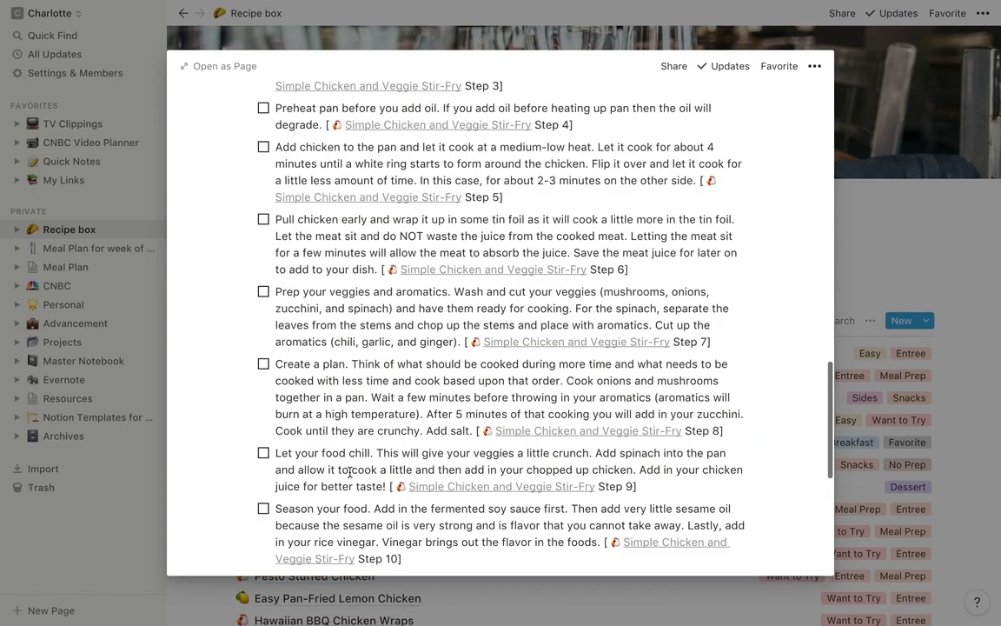
scroll(300, 223, down, 1)
scroll(295, 225, up, 2)
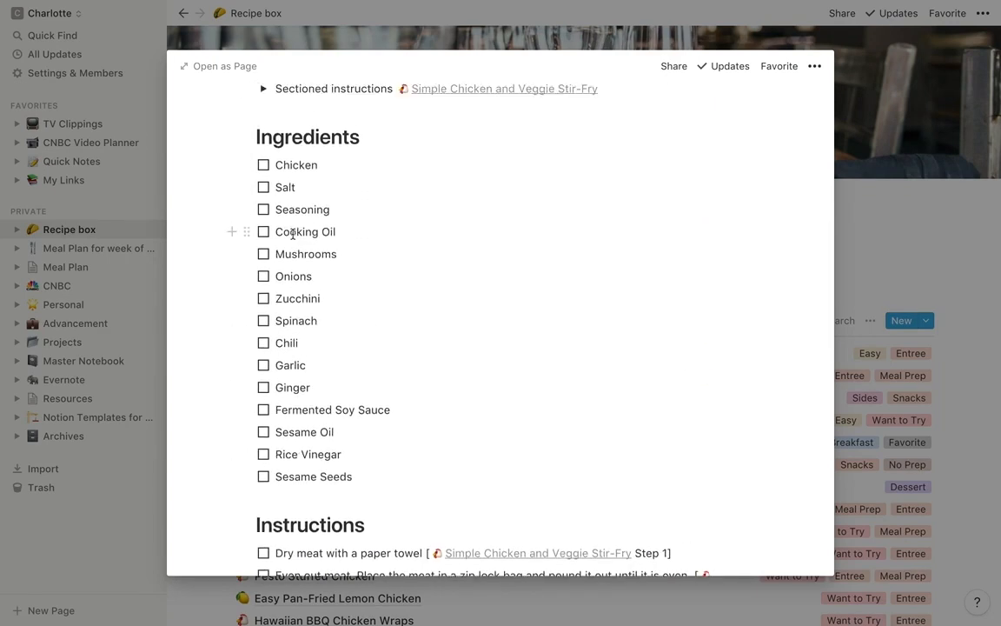
Expand the Sectioned instructions toggle, read through its steps, and place the cursor in the empty space below them
scroll(293, 233, up, 3)
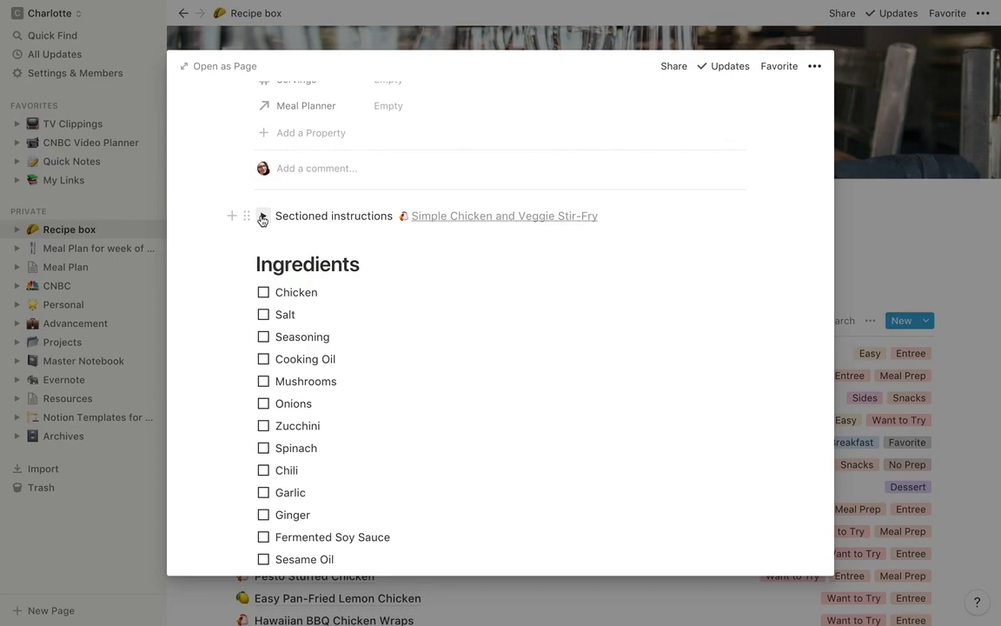
click(262, 219)
scroll(319, 269, down, 5)
scroll(319, 268, down, 5)
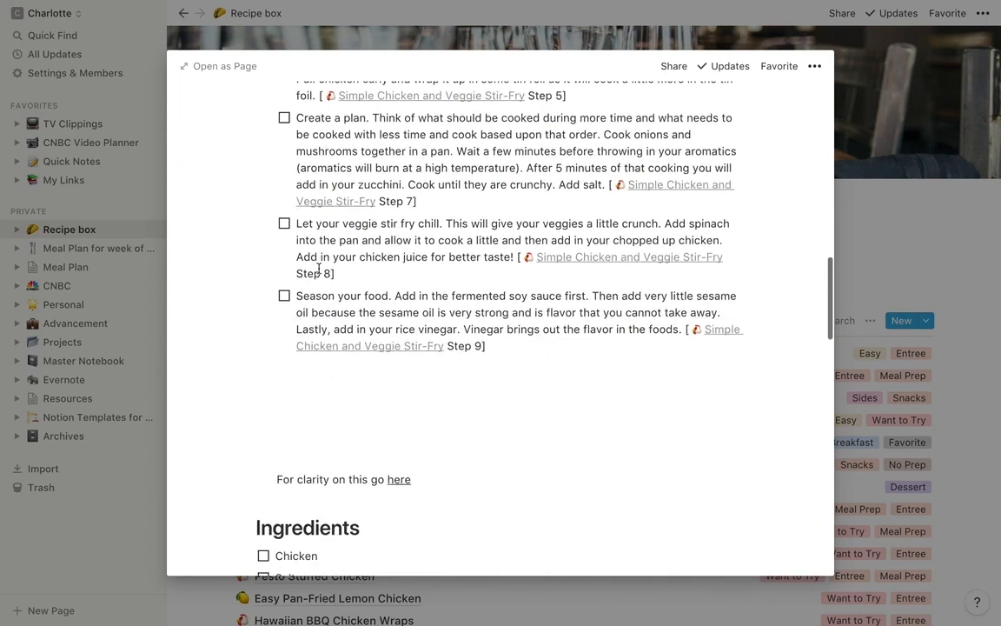
drag(304, 396, 318, 370)
click(319, 369)
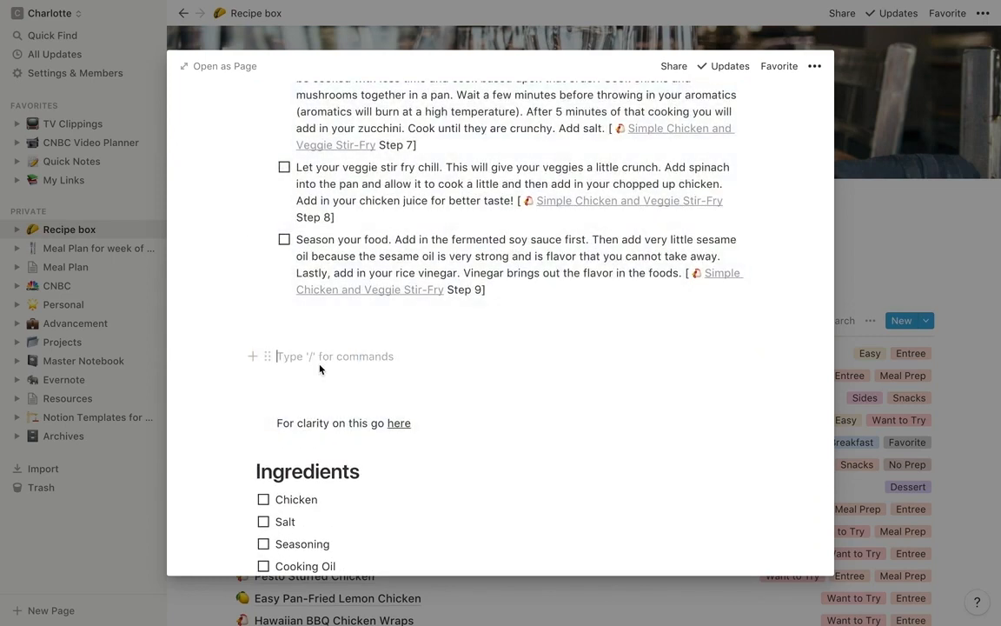
Remove the surplus empty lines between the last Stove Top step and the "For clarity on this go here" line
key(BackSpace)
key(BackSpace)
key(BackSpace)
click(319, 334)
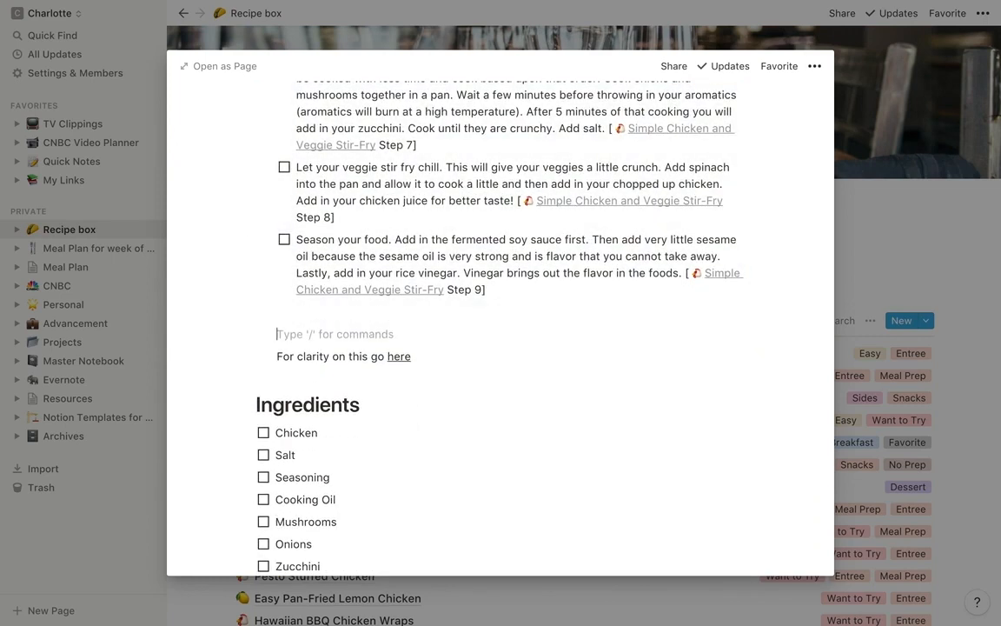
key(BackSpace)
Follow the recipe link beside Sectioned instructions and compare the sectioned steps with the recipe's Ingredients and Instructions checklists
scroll(319, 334, up, 12)
scroll(320, 376, down, 5)
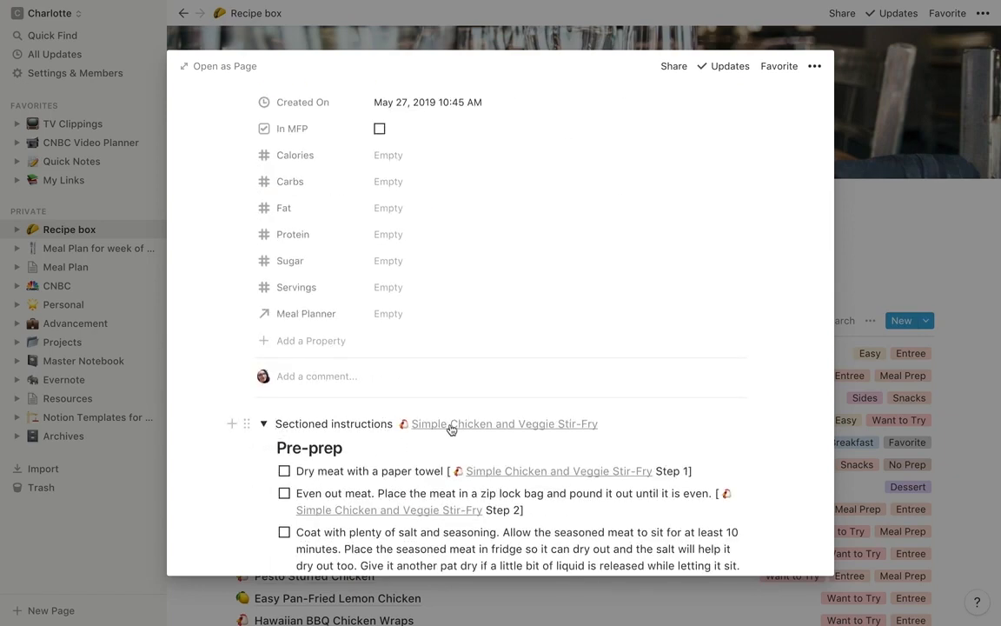
scroll(486, 420, down, 1)
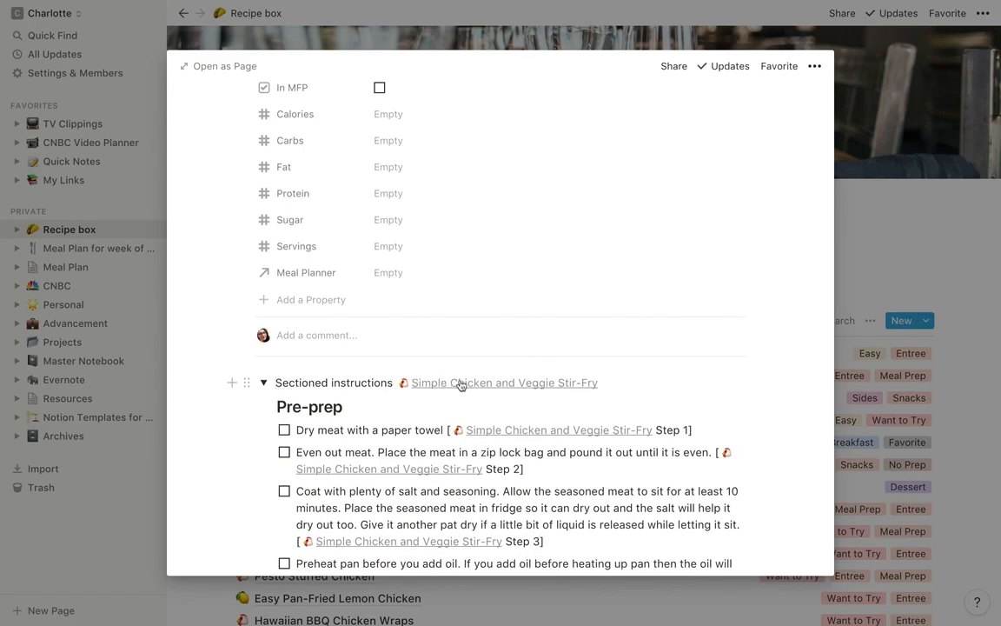
click(486, 383)
scroll(457, 236, down, 15)
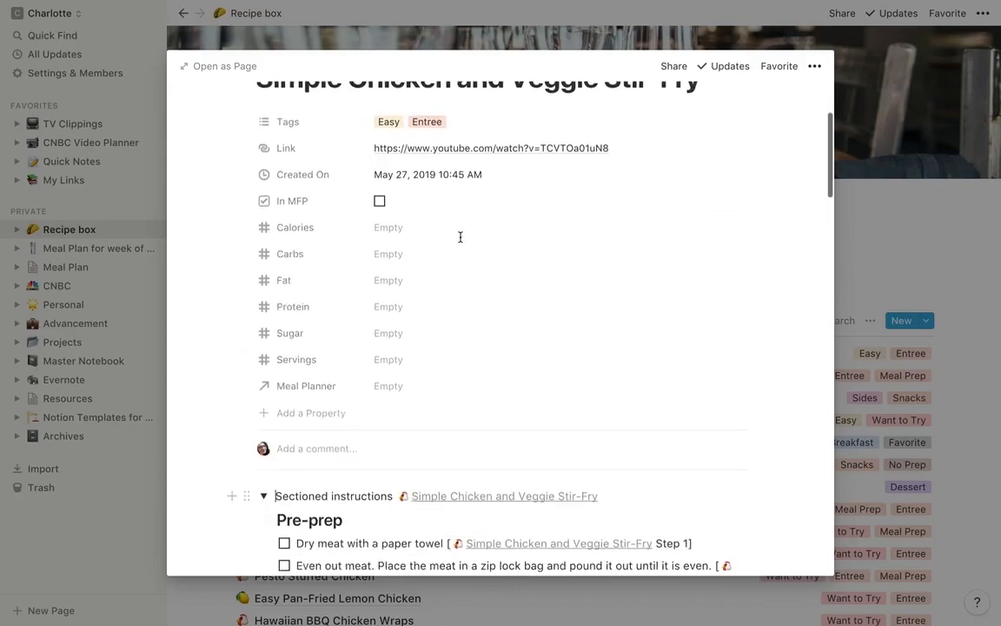
scroll(460, 241, down, 20)
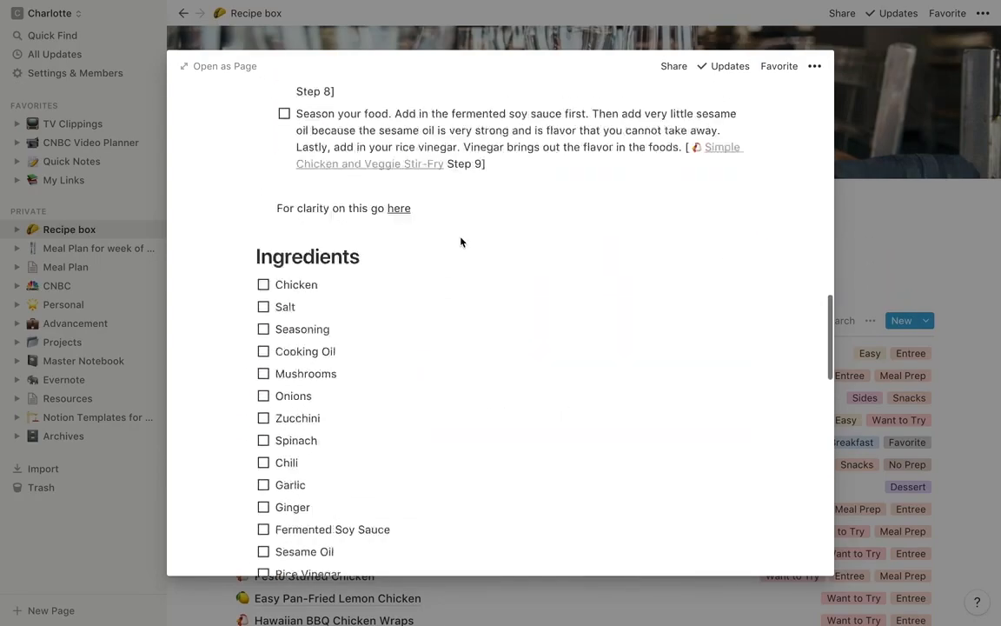
scroll(461, 237, down, 3)
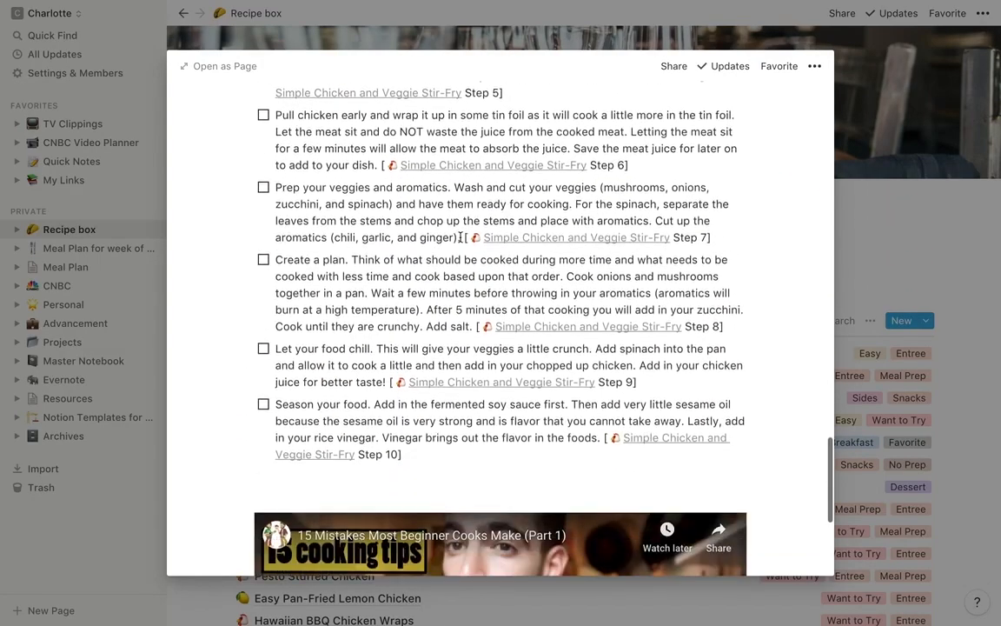
scroll(408, 384, up, 6)
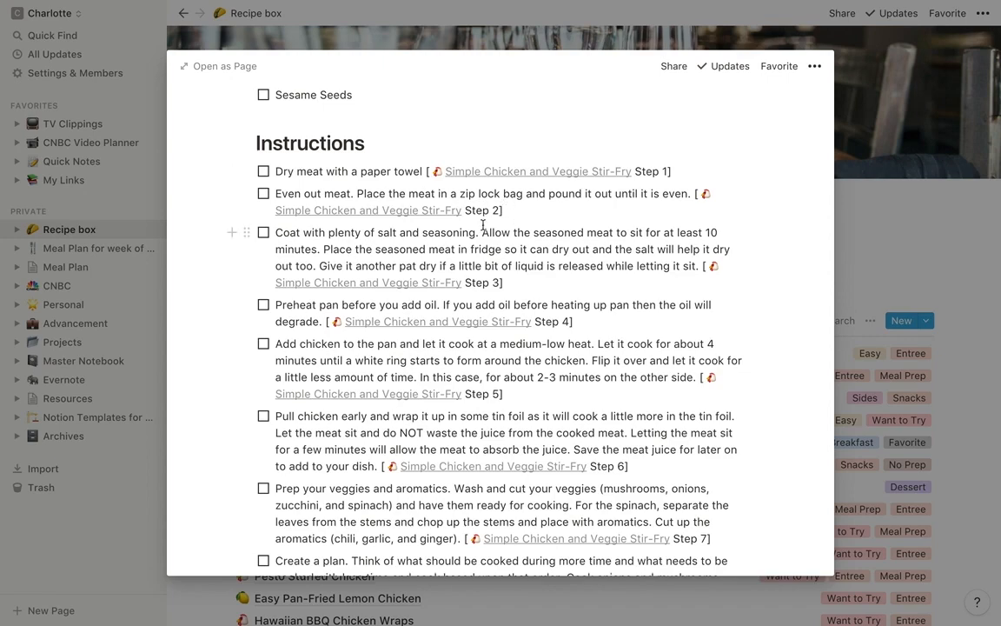
scroll(483, 225, up, 1)
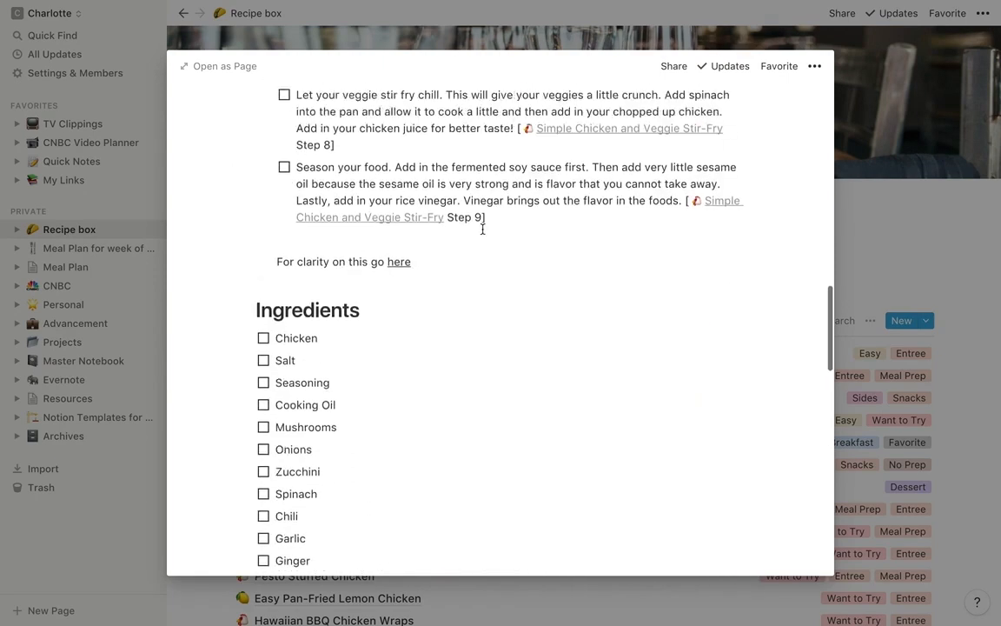
scroll(482, 228, up, 7)
scroll(414, 408, up, 5)
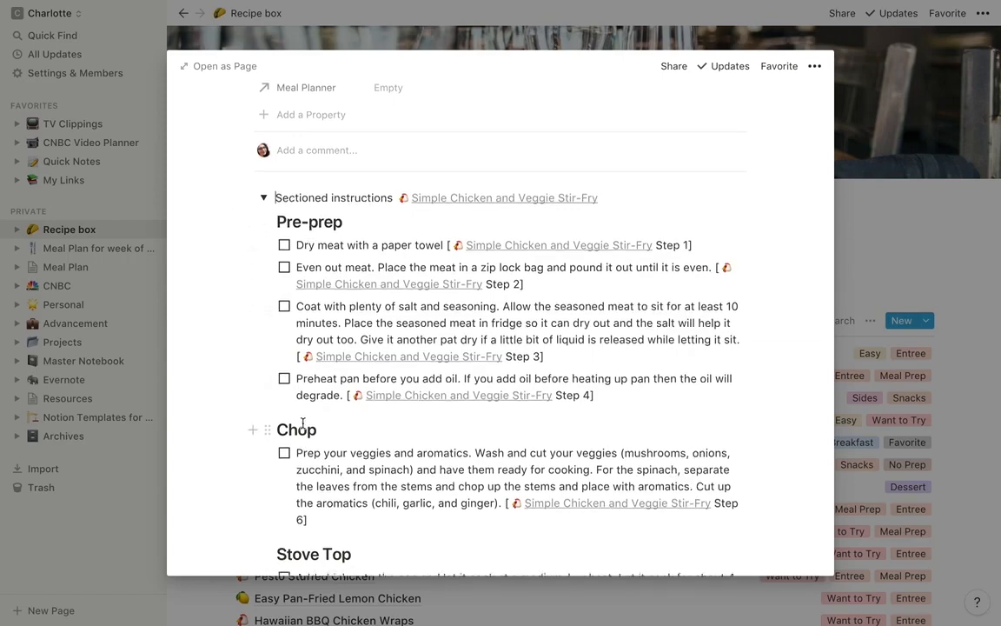
Examine how the stir-fry steps are grouped under Pre-prep, Chop and Stove Top, with recipe links and step numbers
scroll(309, 385, down, 4)
scroll(310, 385, down, 7)
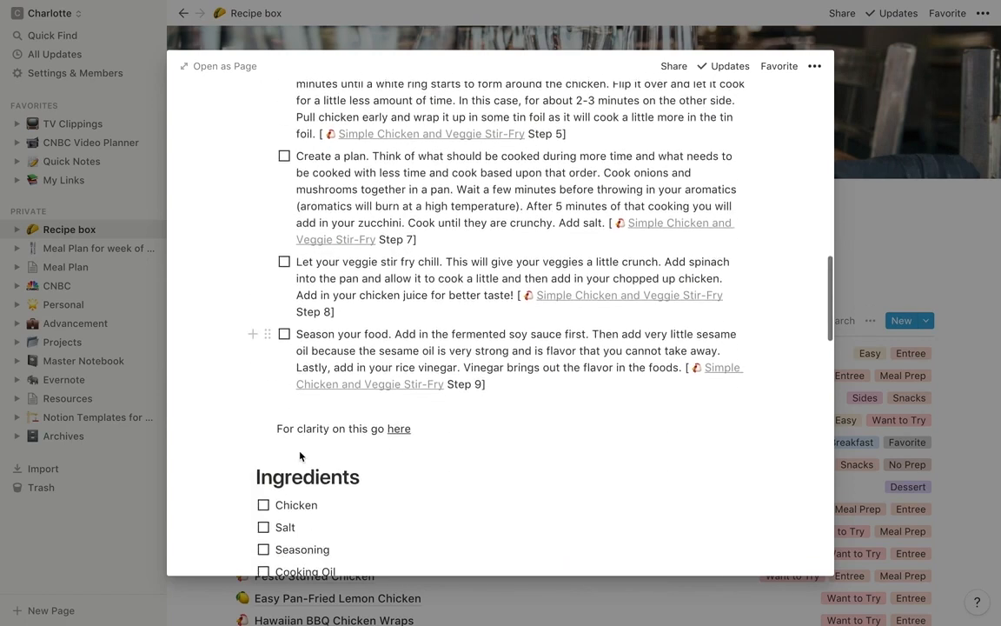
scroll(309, 418, up, 3)
scroll(308, 415, up, 1)
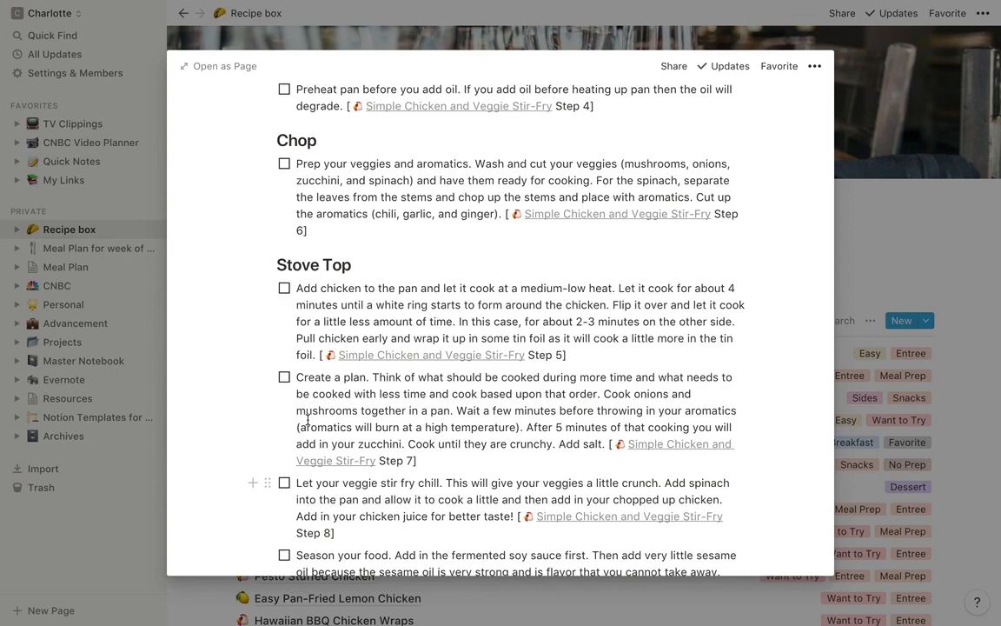
scroll(308, 419, up, 4)
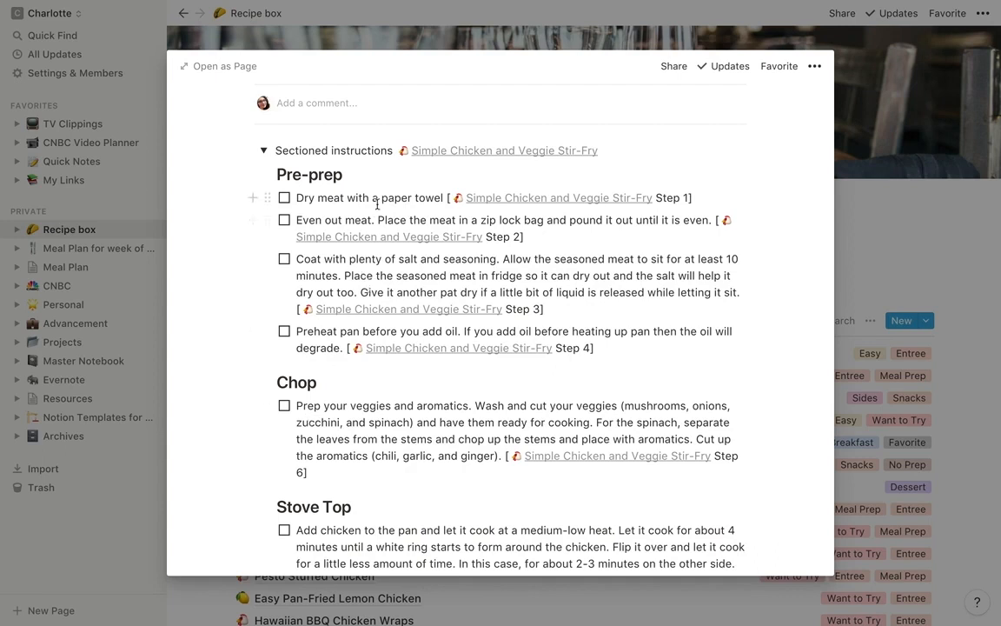
scroll(315, 339, down, 5)
scroll(336, 356, down, 3)
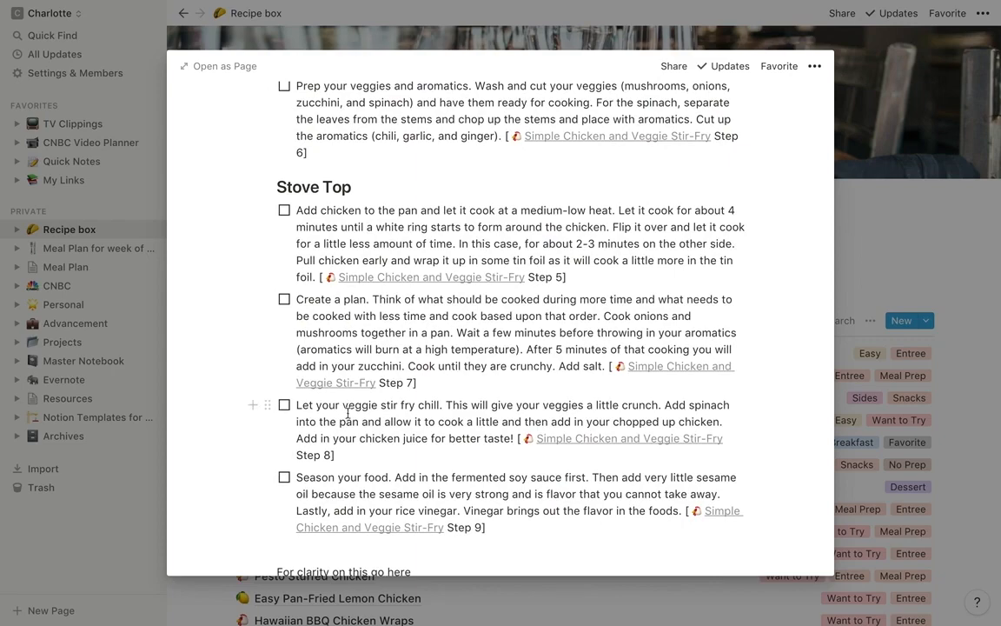
scroll(347, 413, down, 4)
Collapse the Sectioned instructions toggle and close the stir-fry recipe to return to the Recipe box list
scroll(348, 414, up, 14)
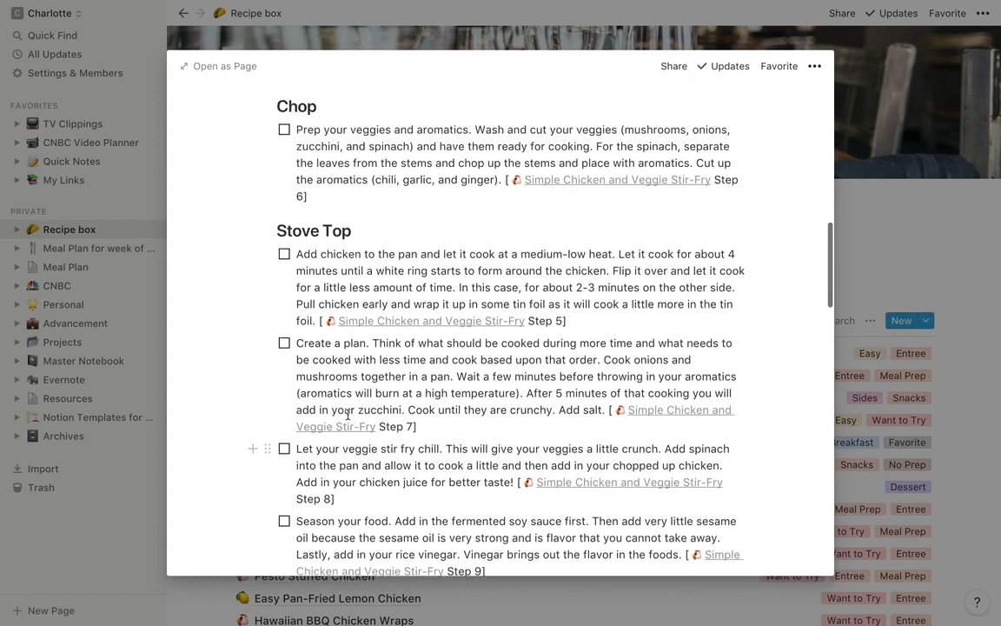
scroll(347, 416, up, 3)
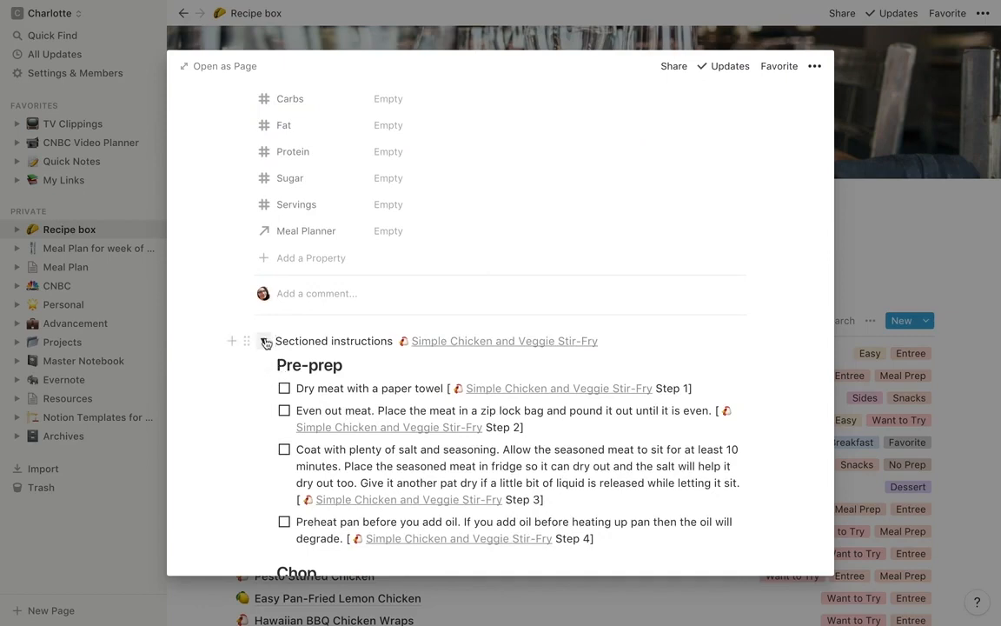
click(265, 341)
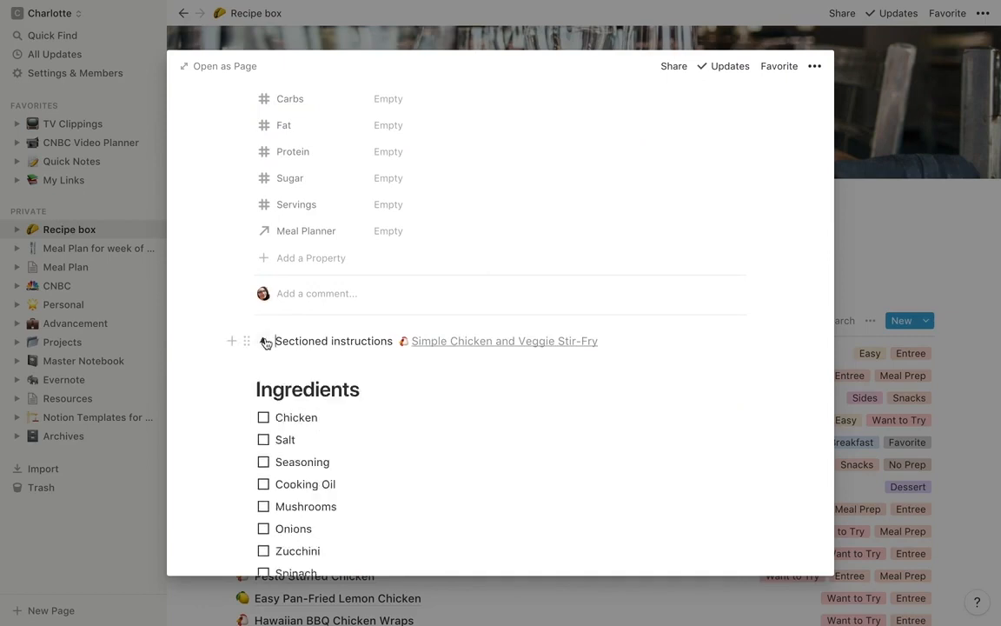
click(887, 238)
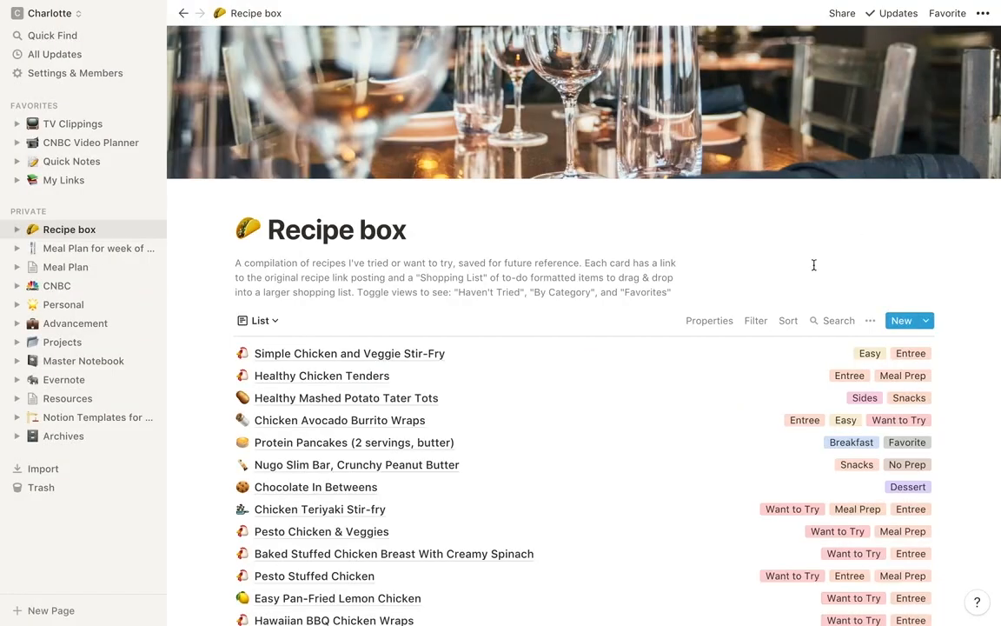
click(72, 248)
scroll(403, 249, down, 15)
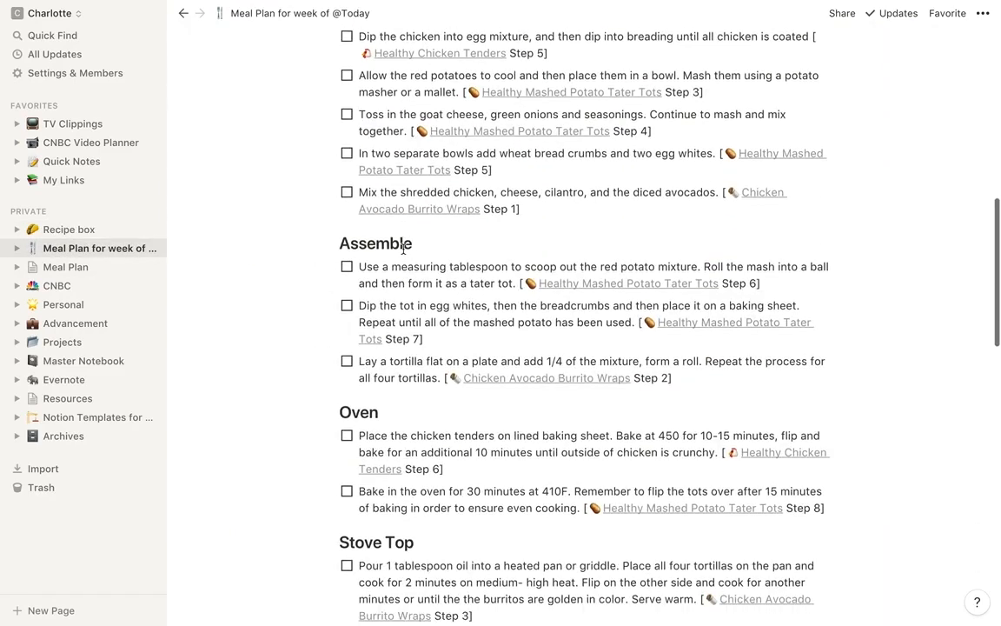
scroll(357, 519, up, 3)
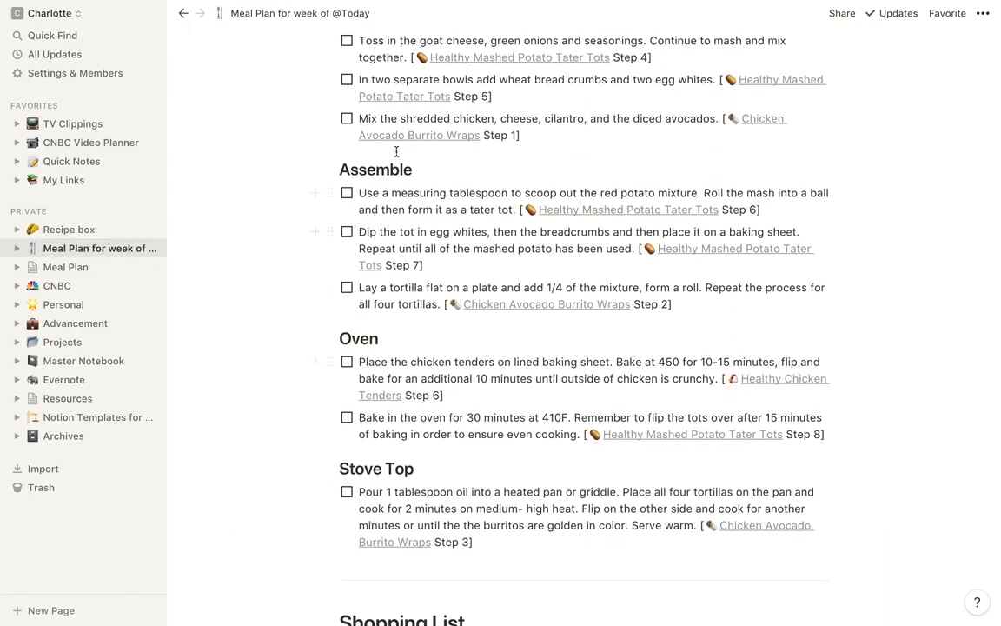
scroll(341, 469, up, 8)
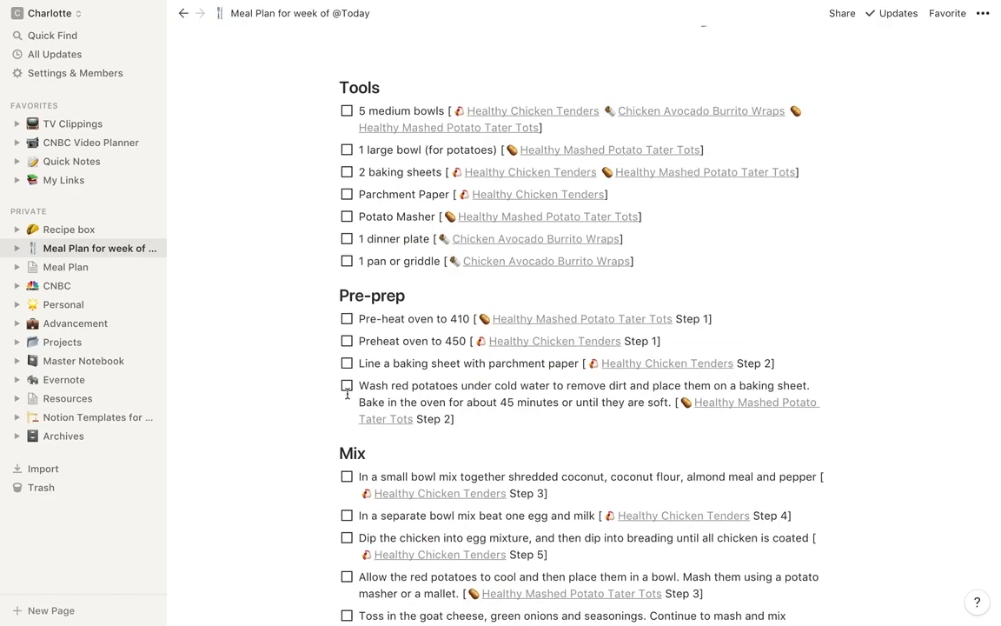
scroll(347, 393, up, 3)
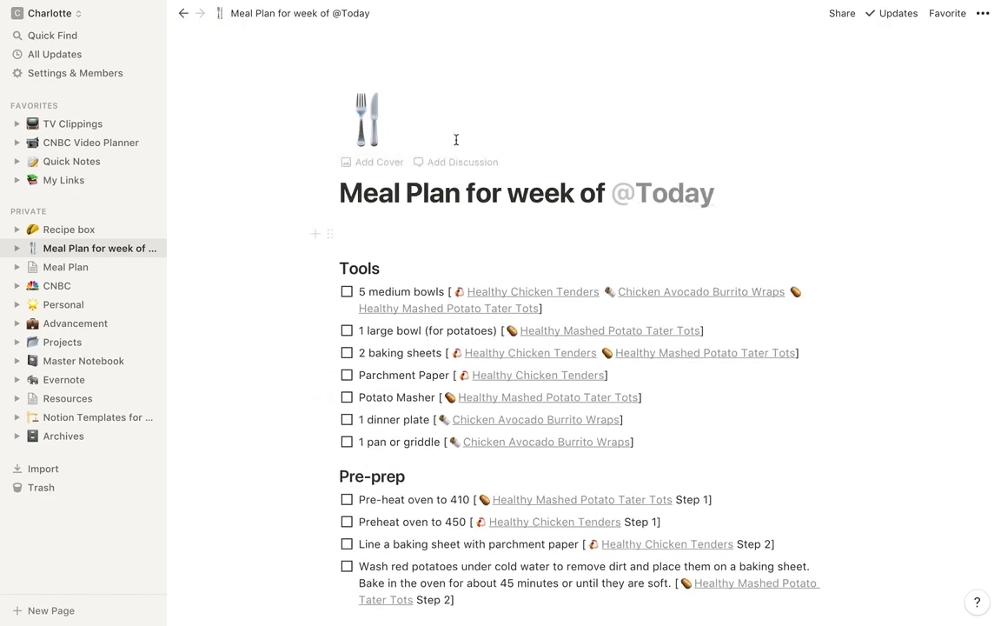
Examine the meal plan's Tools, Pre-prep and Mix checklists and the recipe links attached to their items
scroll(364, 156, down, 3)
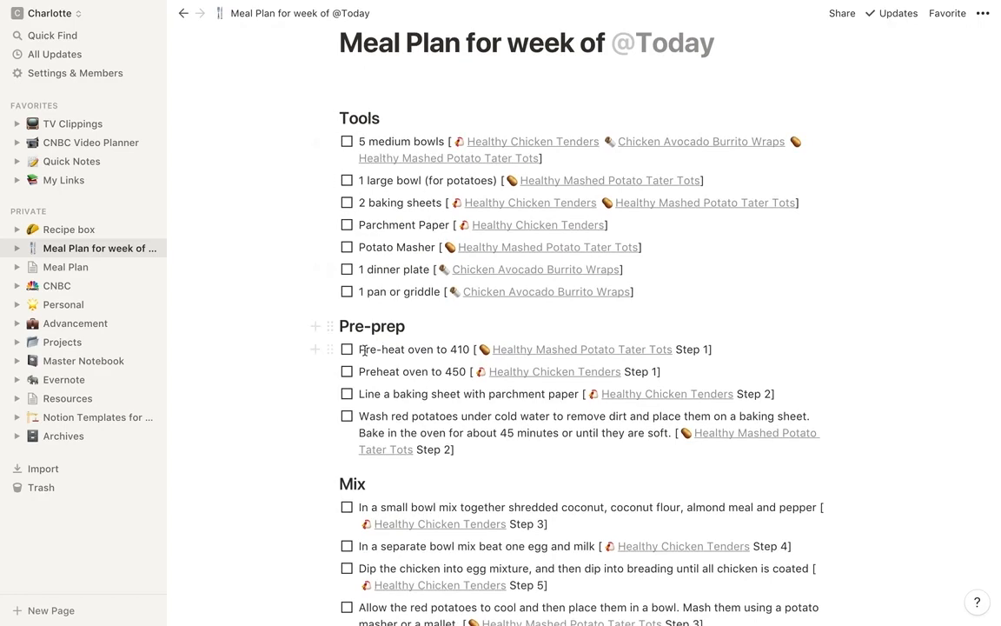
scroll(362, 405, down, 1)
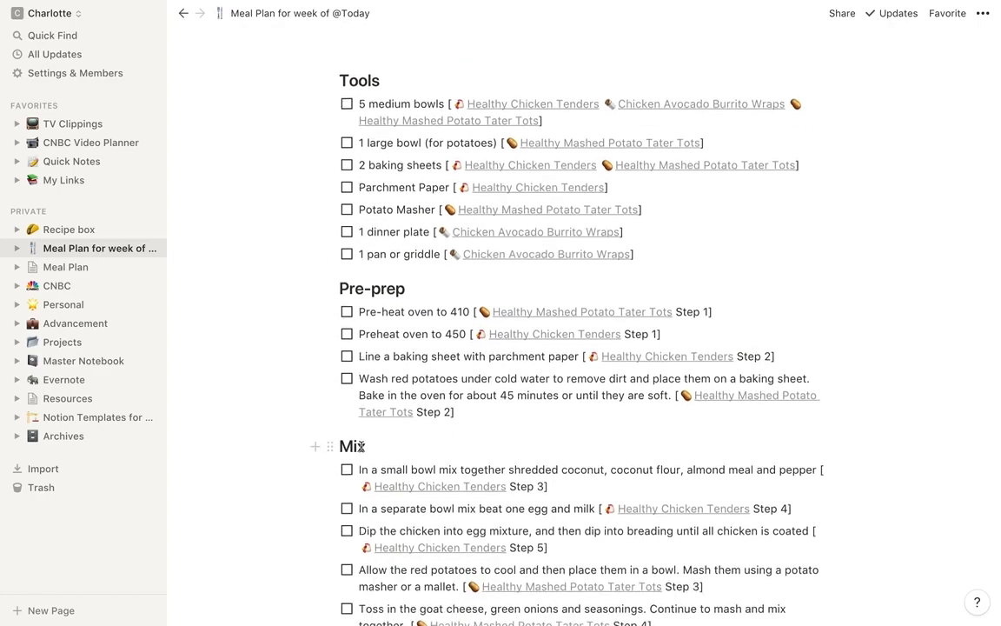
scroll(361, 446, down, 5)
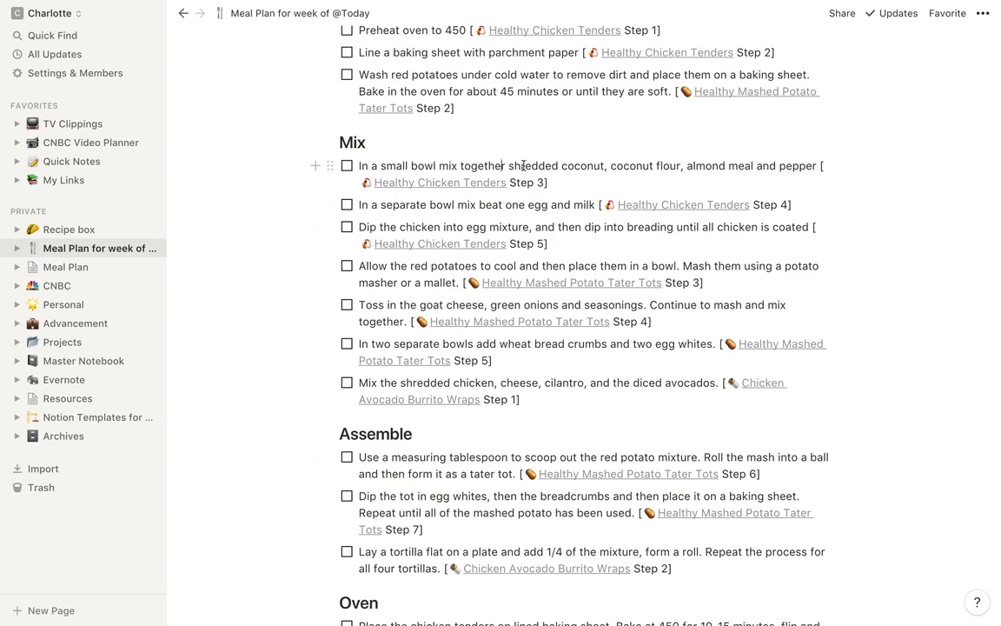
scroll(458, 172, down, 1)
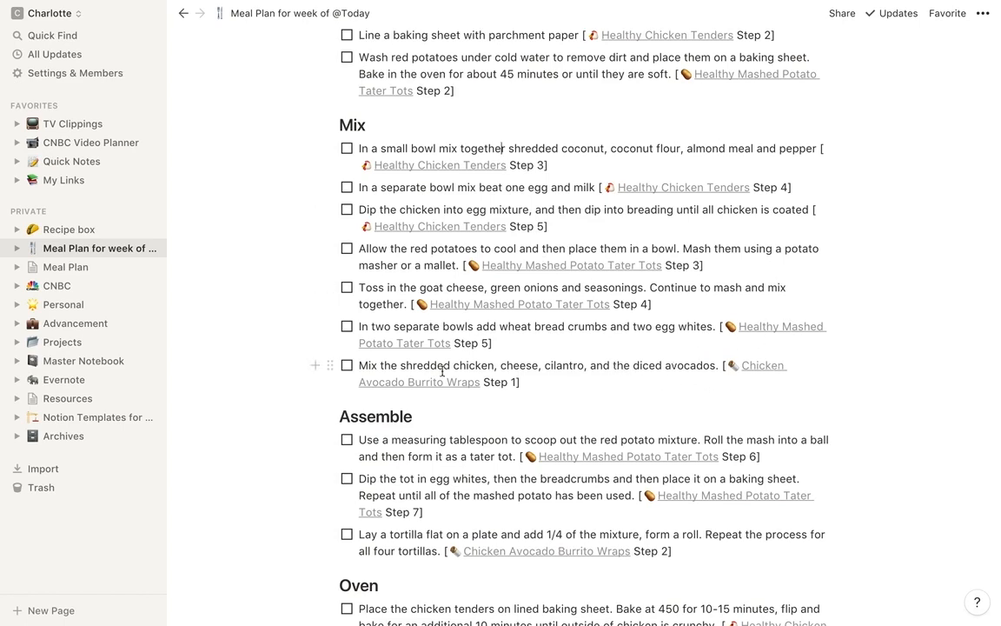
scroll(453, 371, up, 5)
scroll(453, 369, up, 2)
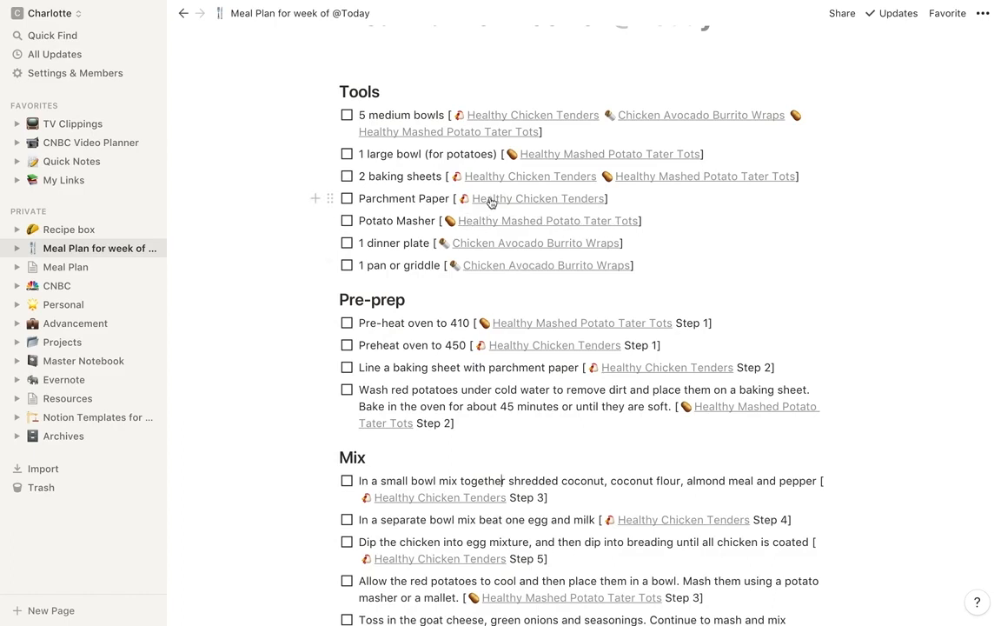
Open Healthy Chicken Tenders from the Parchment Paper item, check its ingredients and instructions, and return to the meal plan
click(537, 199)
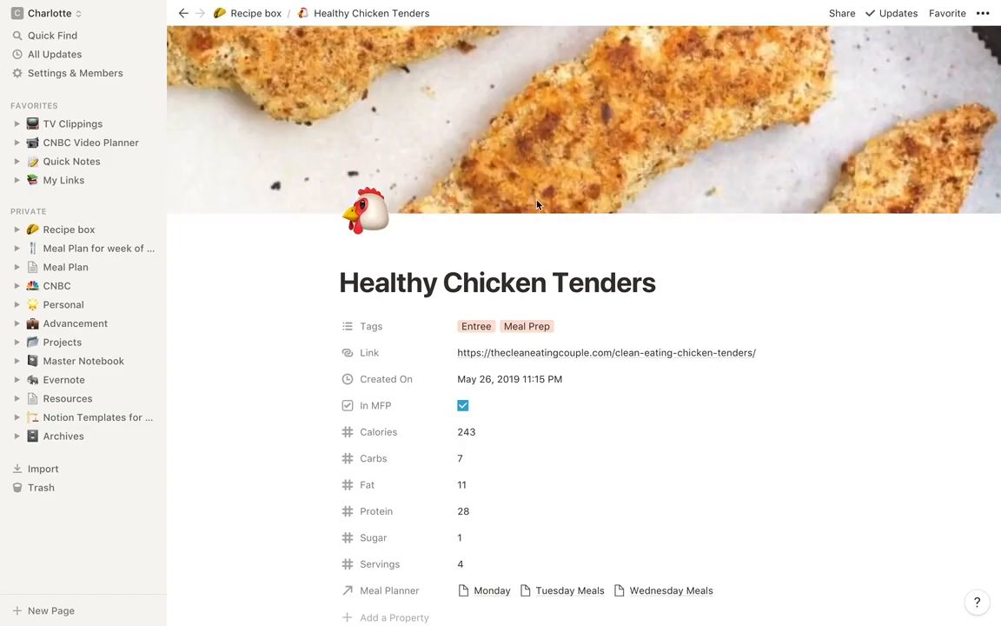
scroll(537, 205, down, 10)
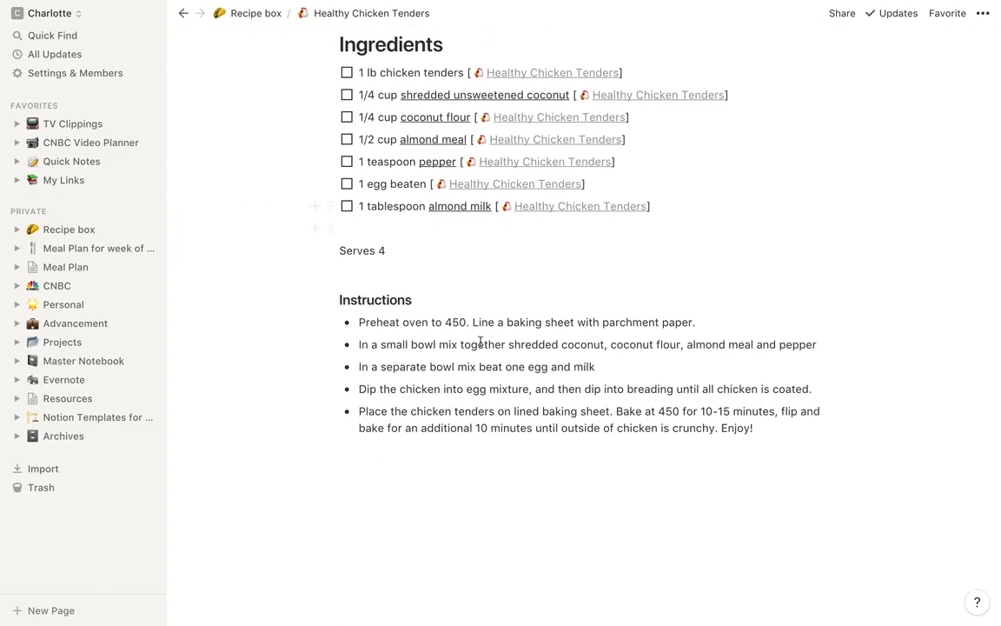
scroll(476, 342, up, 2)
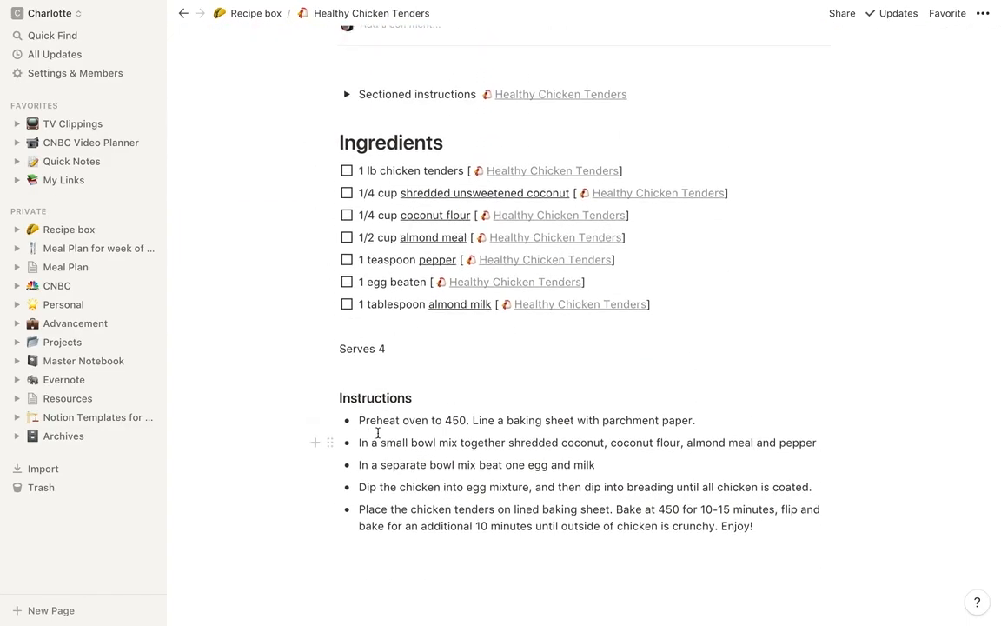
click(183, 13)
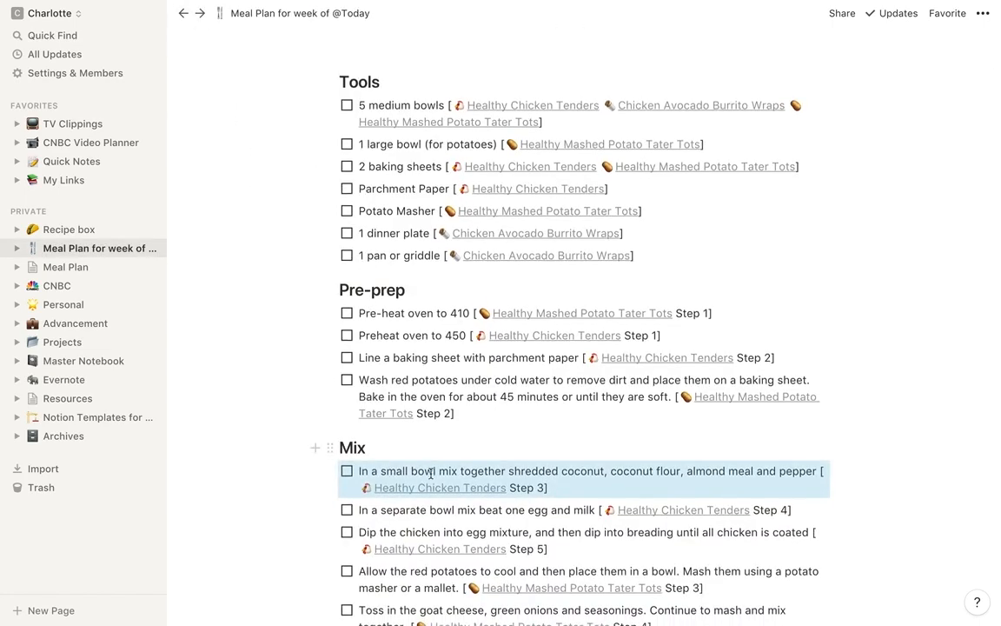
Examine how the meal plan combines steps from several recipes under Pre-prep, Mix and Assemble
click(431, 471)
scroll(431, 471, down, 3)
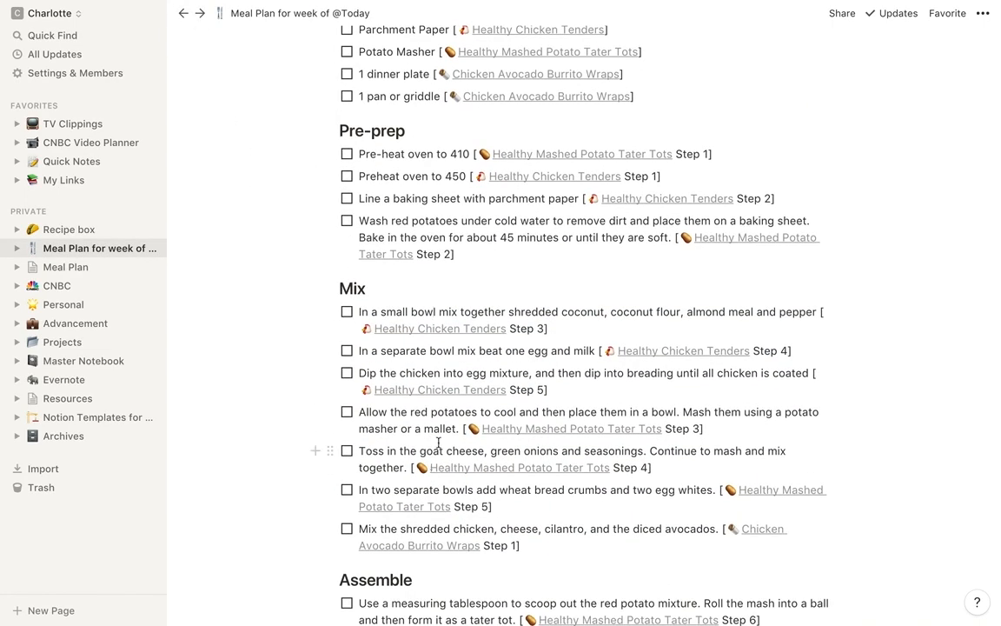
scroll(438, 442, down, 1)
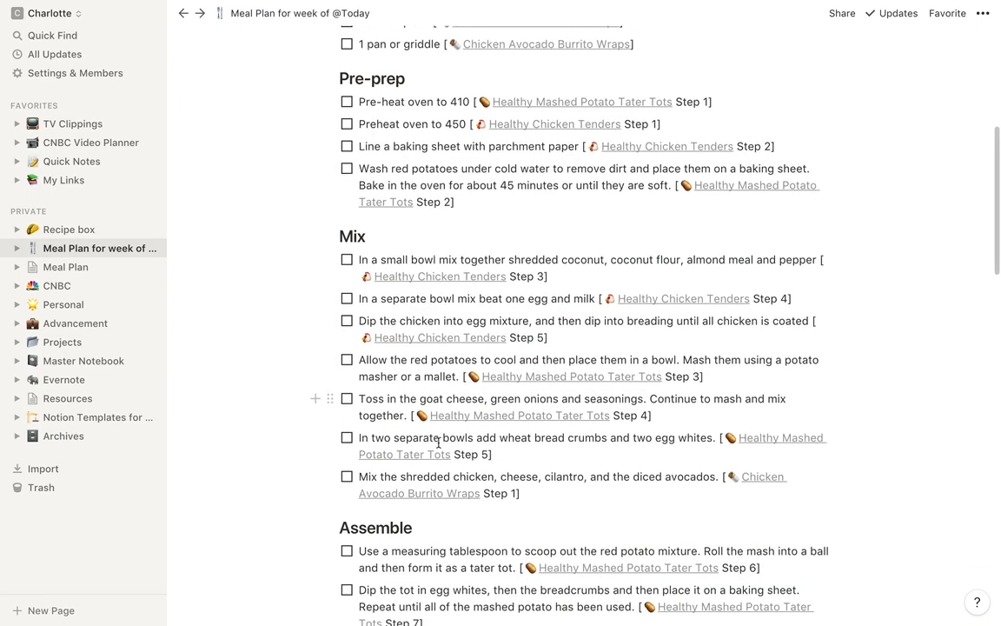
scroll(438, 442, up, 3)
scroll(438, 442, down, 11)
scroll(438, 442, up, 15)
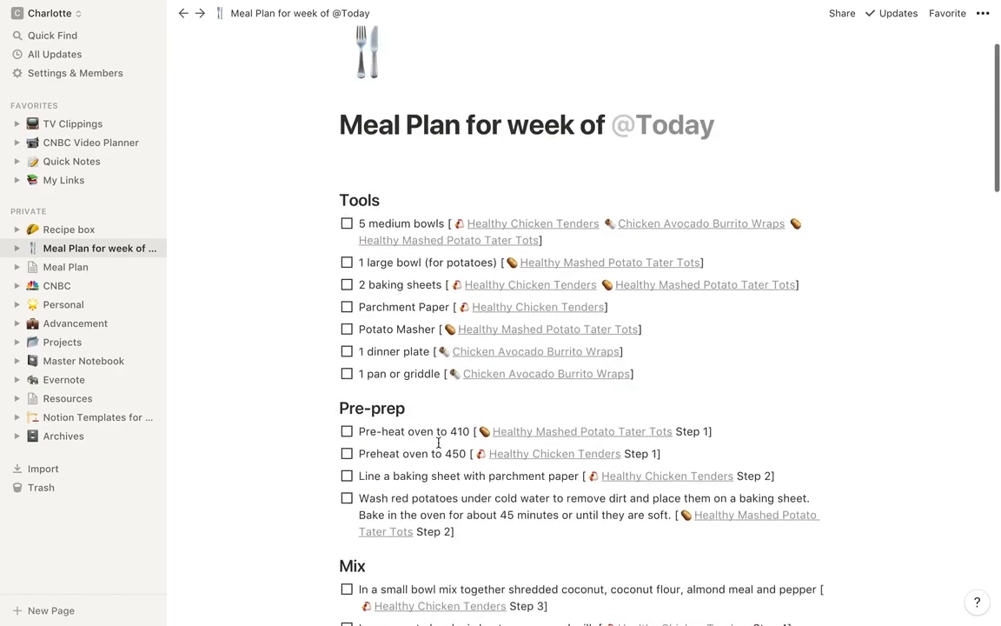
scroll(438, 443, down, 1)
scroll(435, 461, down, 6)
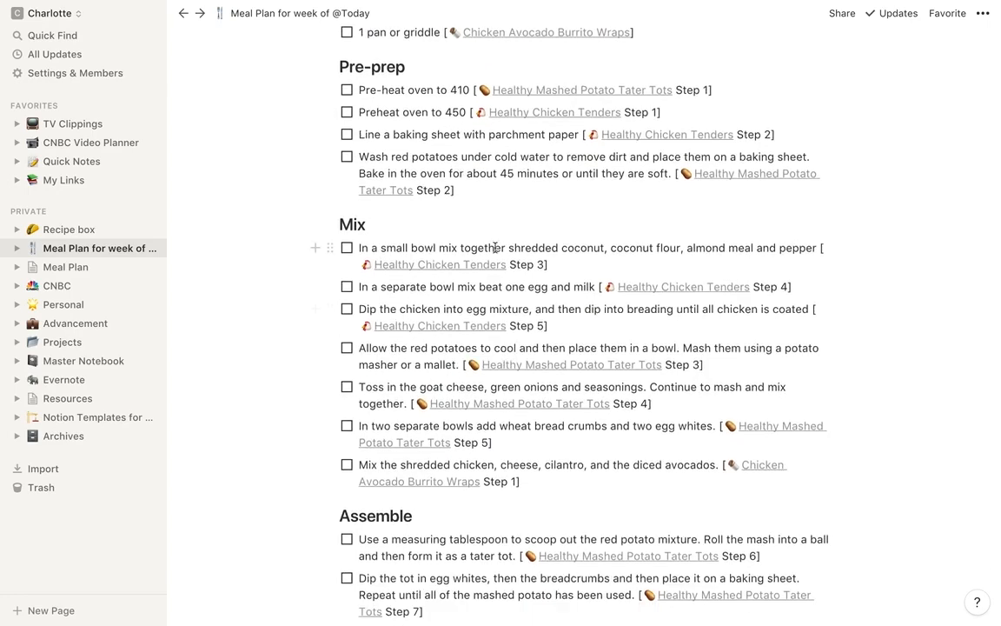
scroll(495, 248, up, 2)
scroll(494, 248, down, 2)
scroll(494, 247, down, 2)
scroll(496, 246, up, 3)
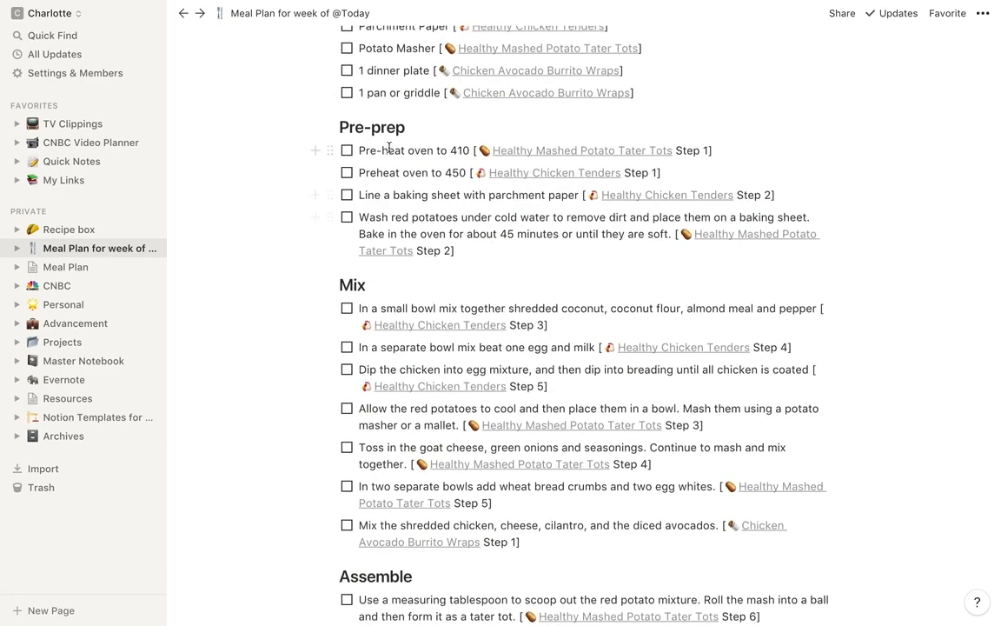
Compare the two oven preheating items under Pre-prep, highlighting the 410 temperature
scroll(440, 184, down, 6)
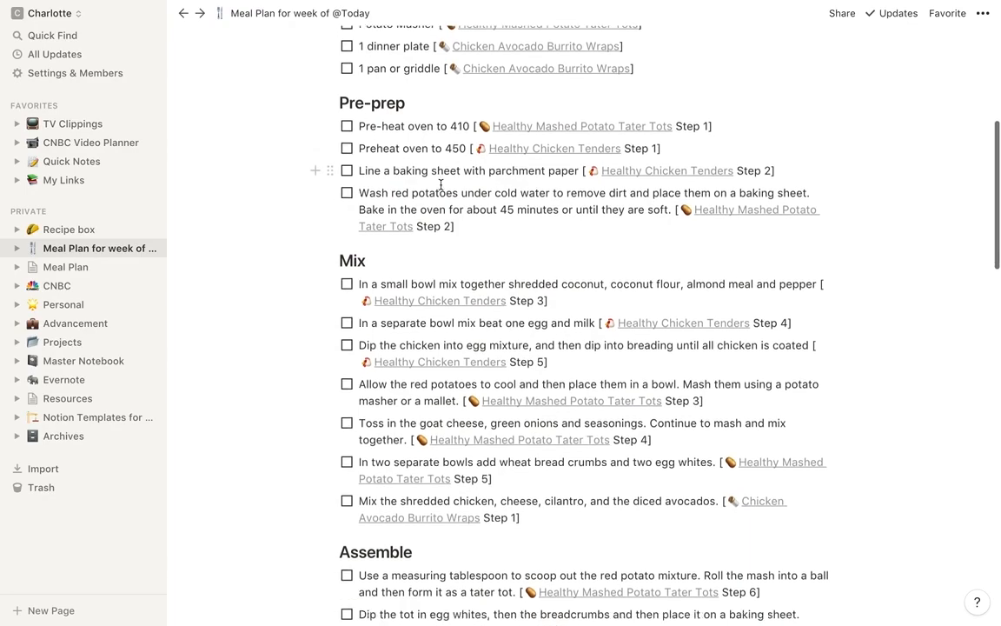
scroll(400, 295, down, 2)
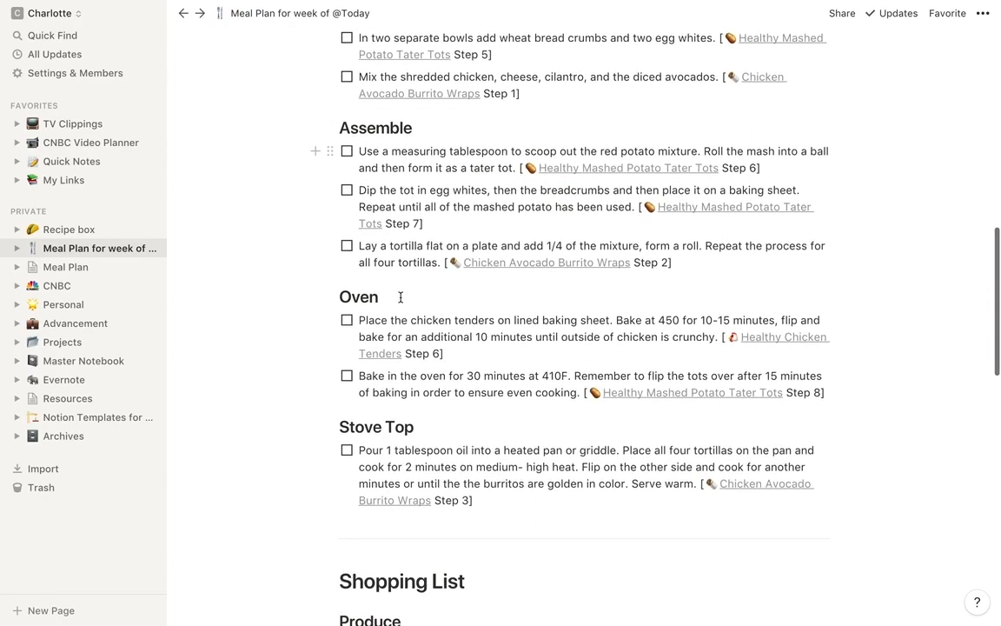
scroll(401, 292, up, 13)
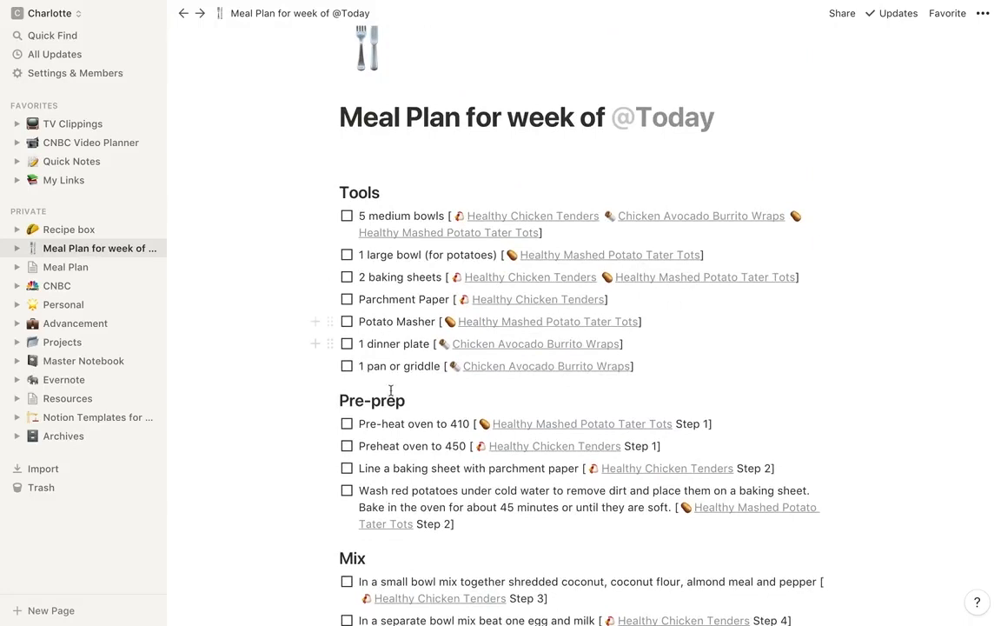
drag(451, 425, 466, 430)
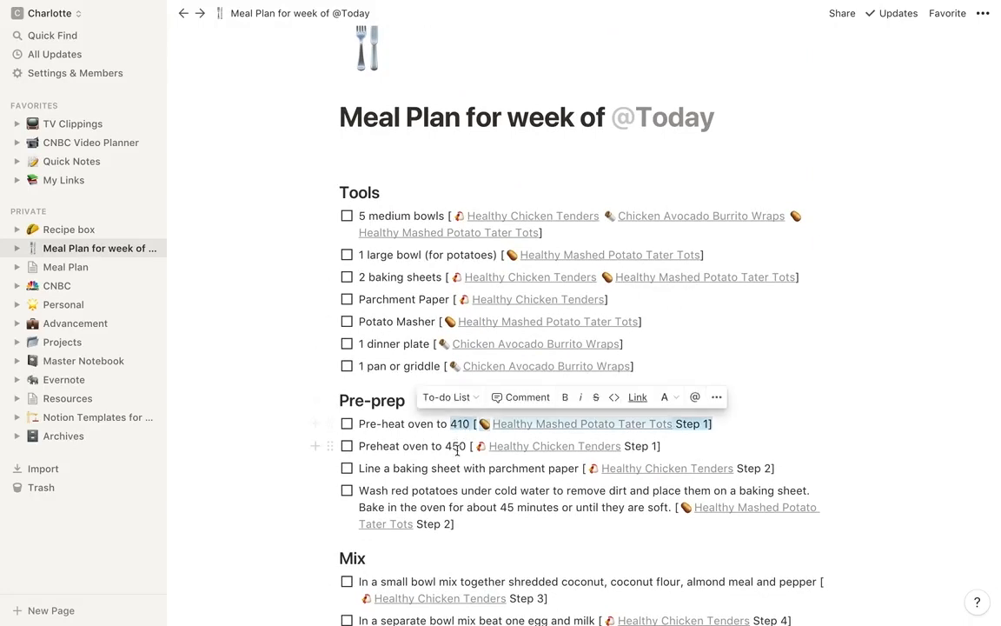
click(458, 447)
double_click(457, 423)
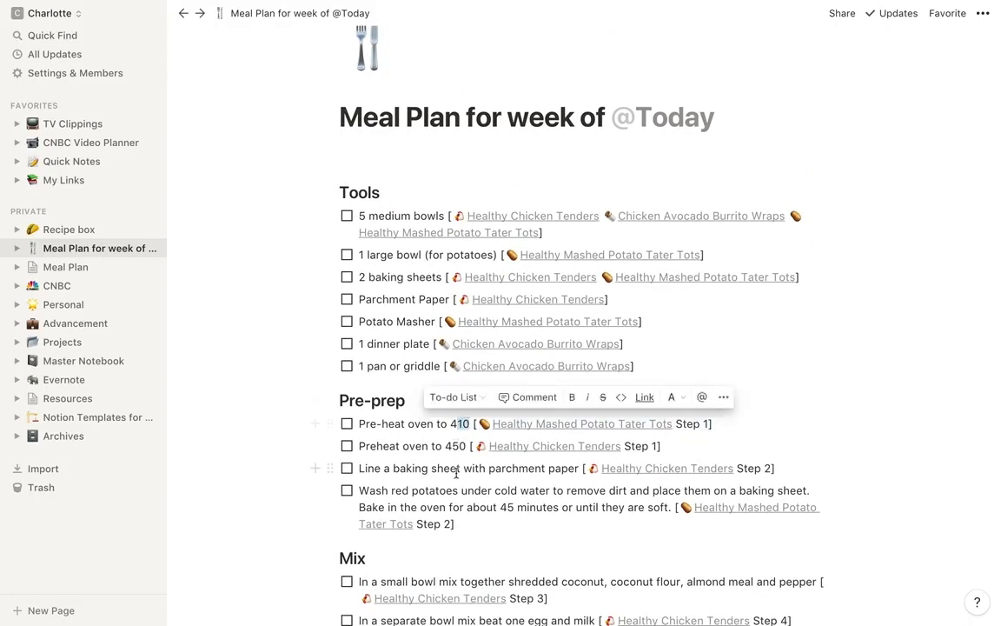
click(454, 453)
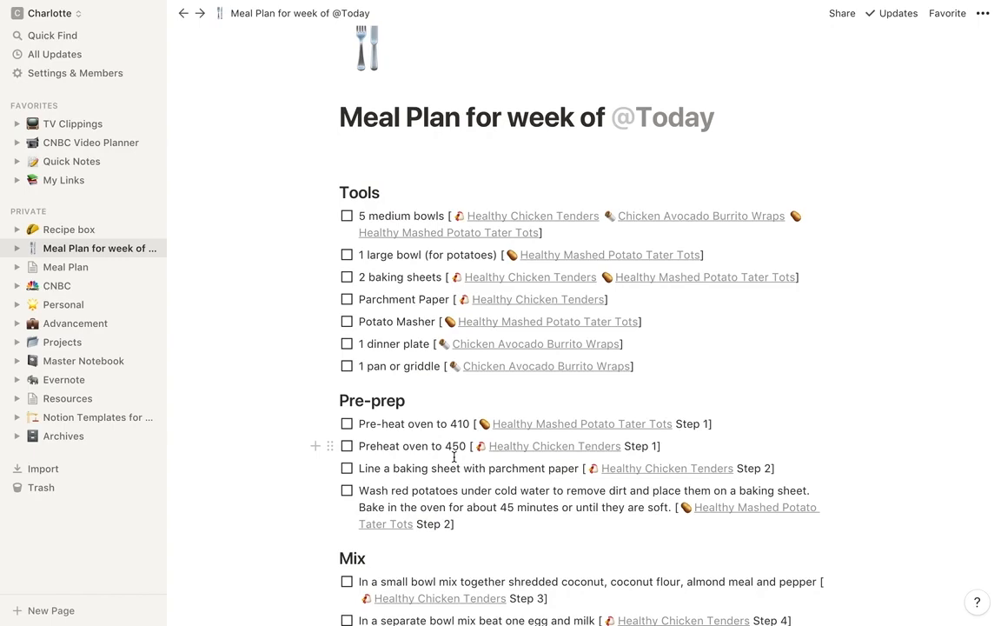
Examine the meal plan's combined recipe steps from Pre-prep and Mix through Assemble, Oven and Stove Top
scroll(455, 426, down, 1)
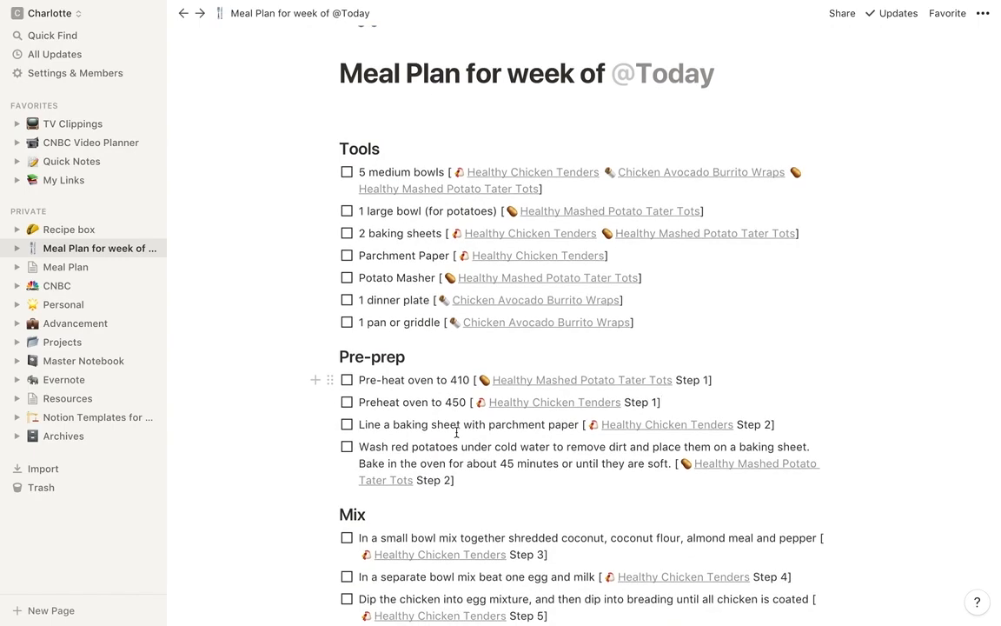
scroll(456, 431, down, 2)
scroll(458, 409, down, 4)
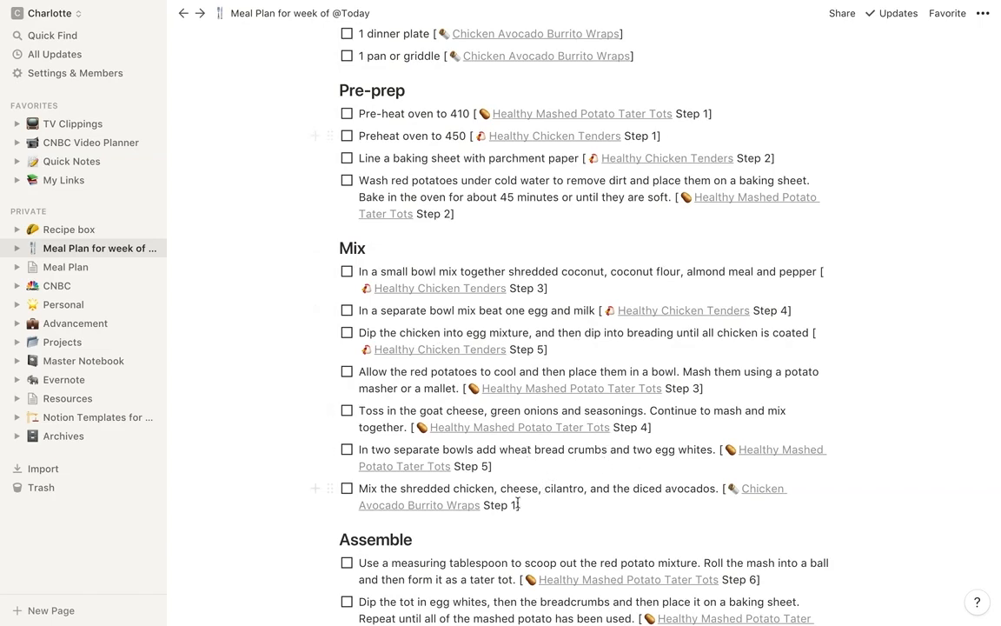
scroll(654, 477, down, 3)
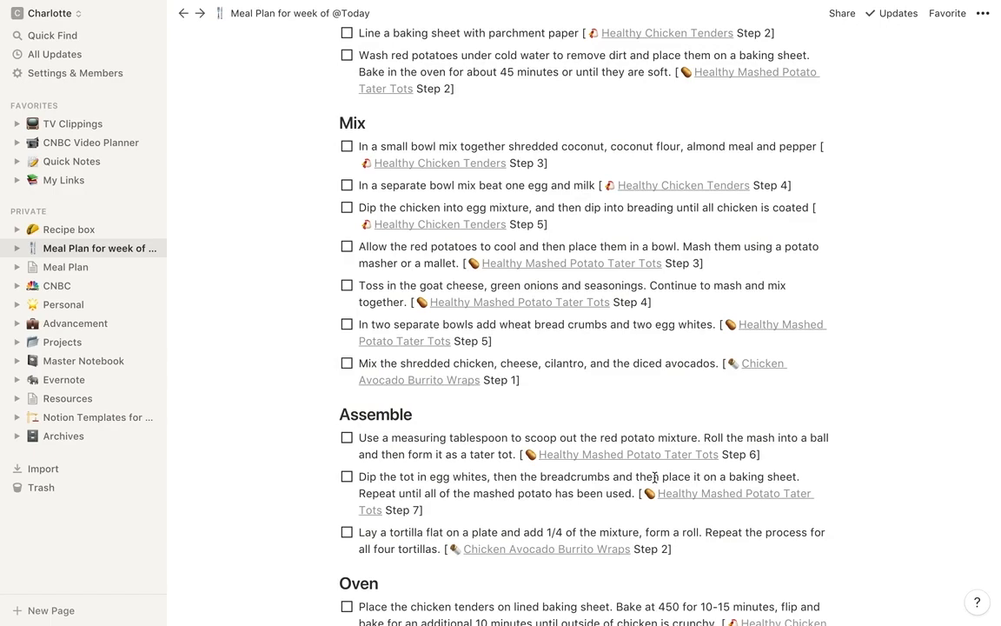
scroll(488, 488, down, 2)
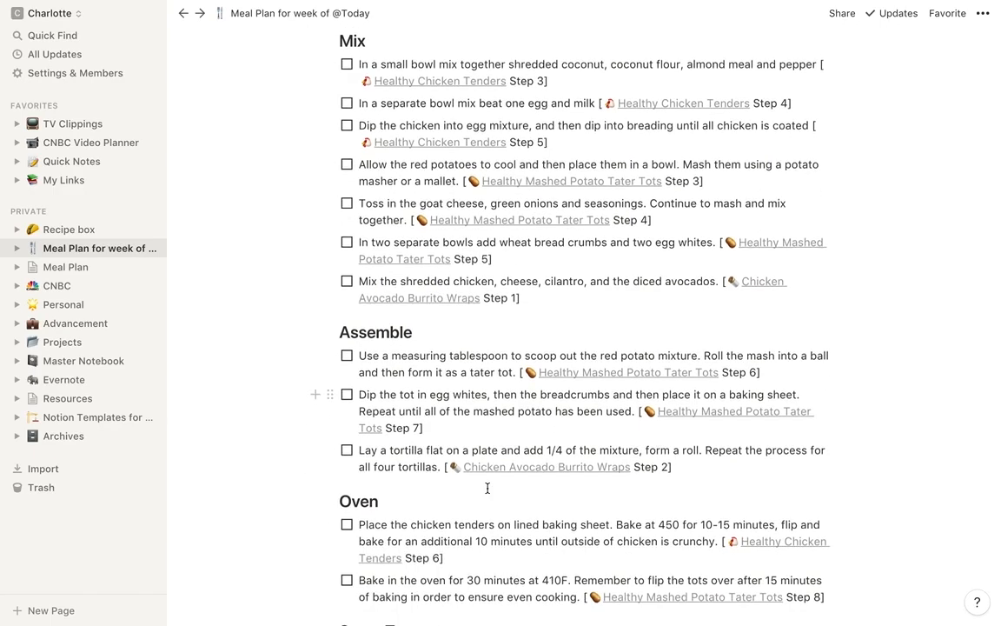
scroll(490, 386, down, 2)
scroll(462, 446, down, 1)
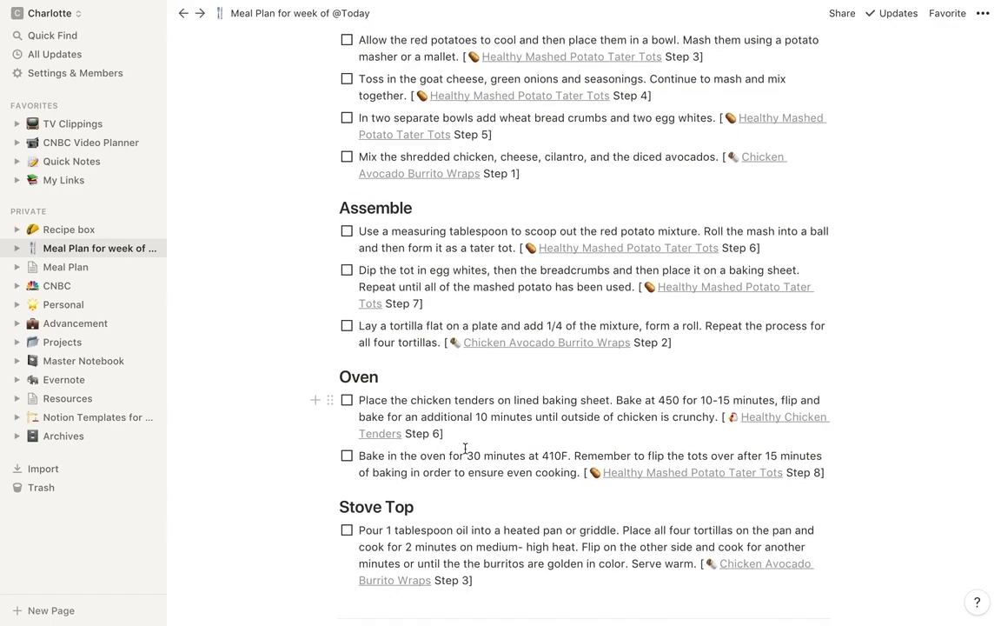
scroll(459, 472, down, 3)
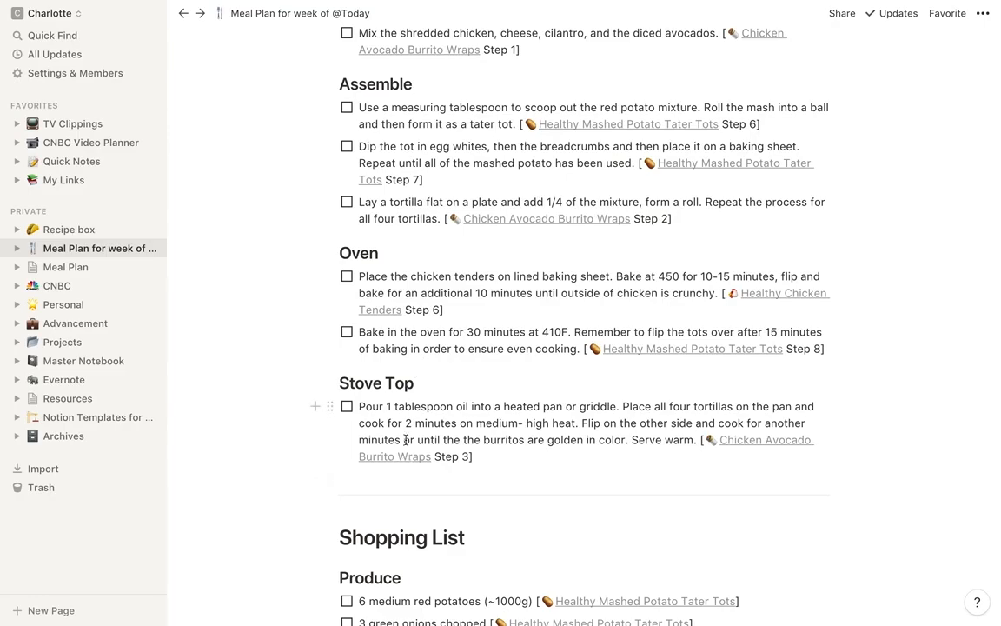
scroll(405, 443, up, 2)
scroll(411, 391, down, 6)
scroll(414, 345, down, 4)
scroll(414, 345, up, 9)
scroll(413, 345, up, 12)
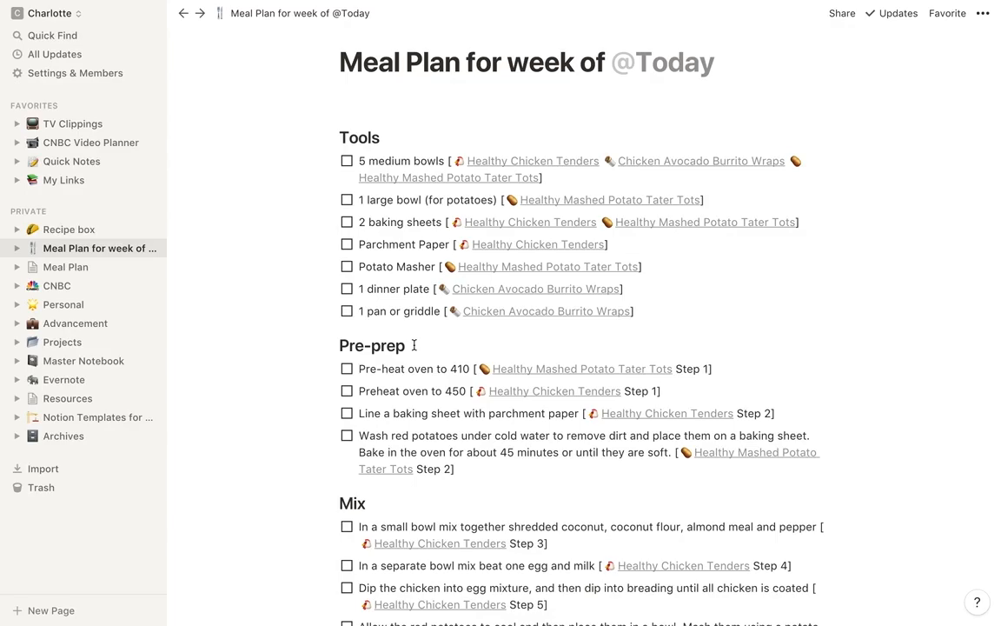
Examine the meal plan's Shopping List by category, from Produce and Dry Goods through Meat and Dairy/Cheese
scroll(413, 345, down, 11)
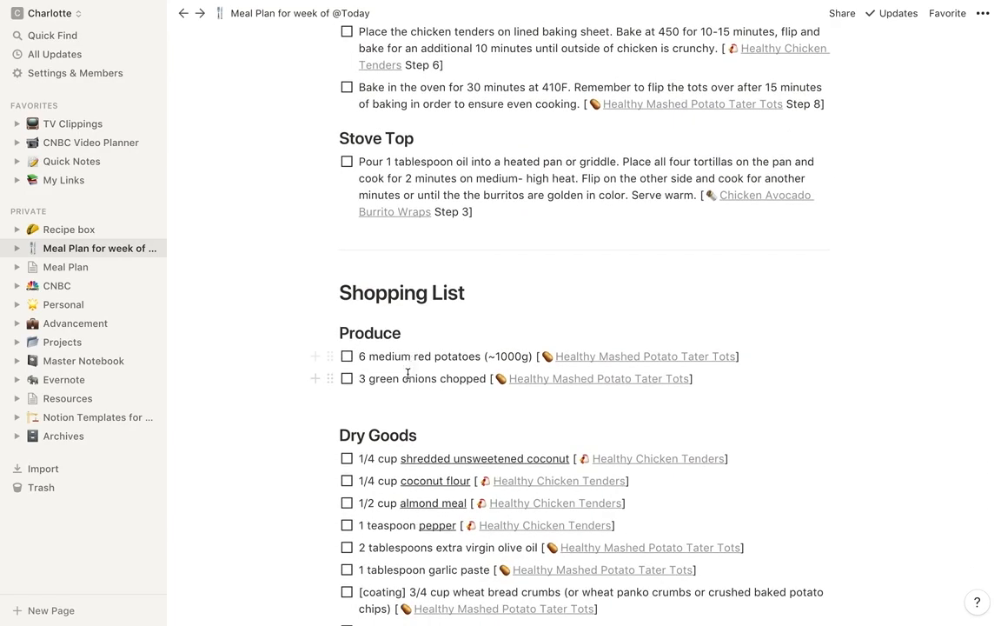
scroll(399, 400, down, 4)
scroll(402, 402, down, 9)
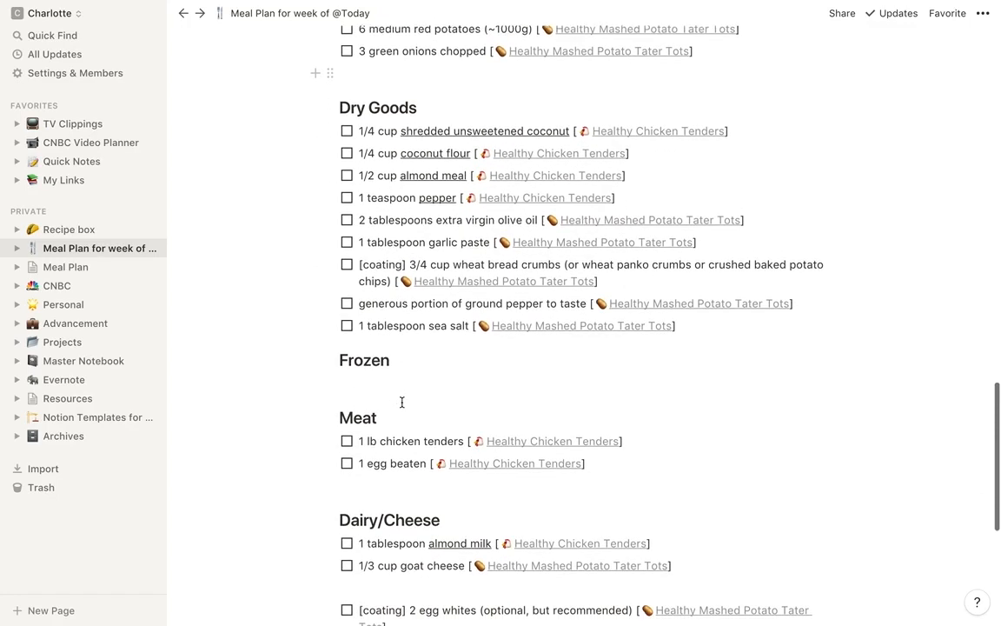
scroll(402, 402, up, 2)
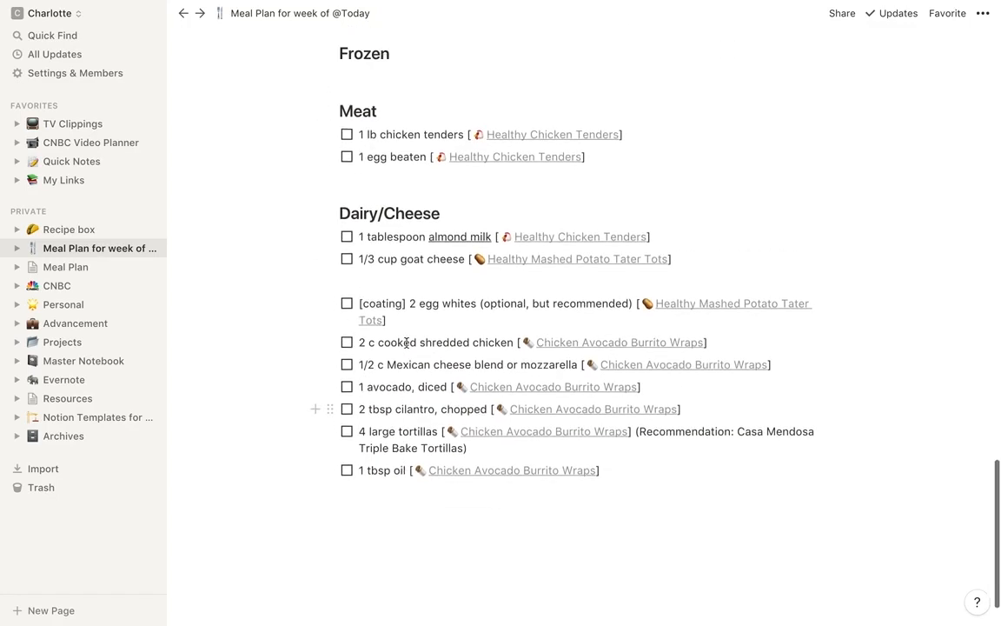
scroll(405, 353, up, 4)
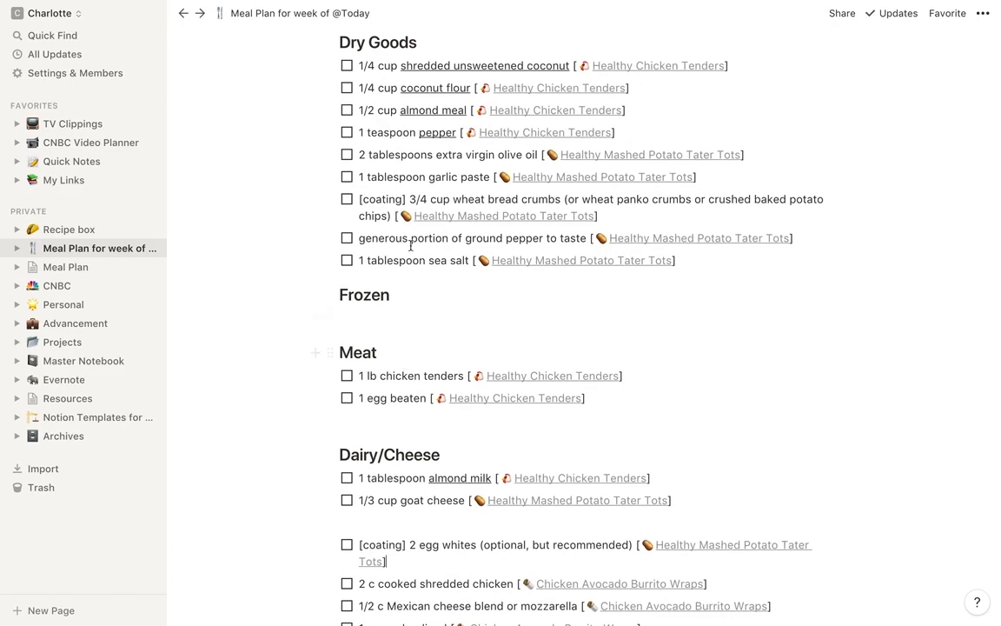
triple_click(409, 238)
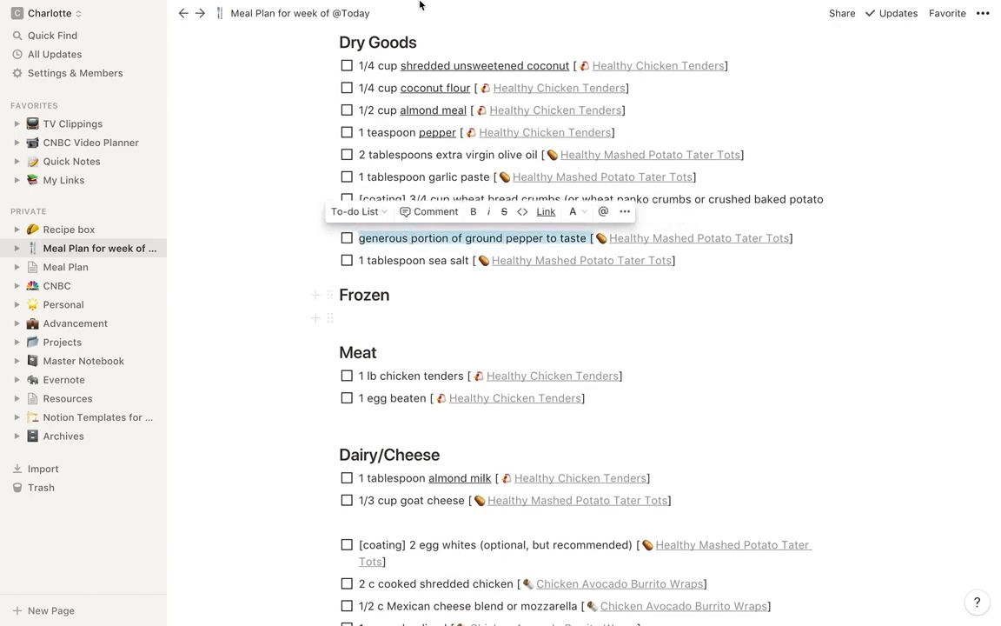
click(372, 125)
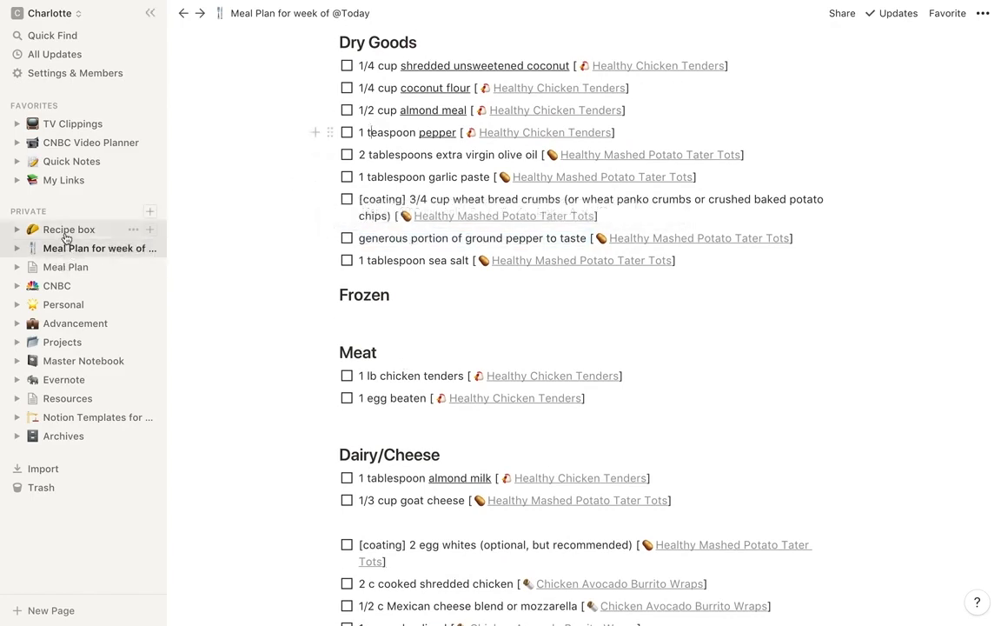
Open Chicken Avocado Burrito Wraps from the Recipe box and select all the items in its Shopping List
click(65, 232)
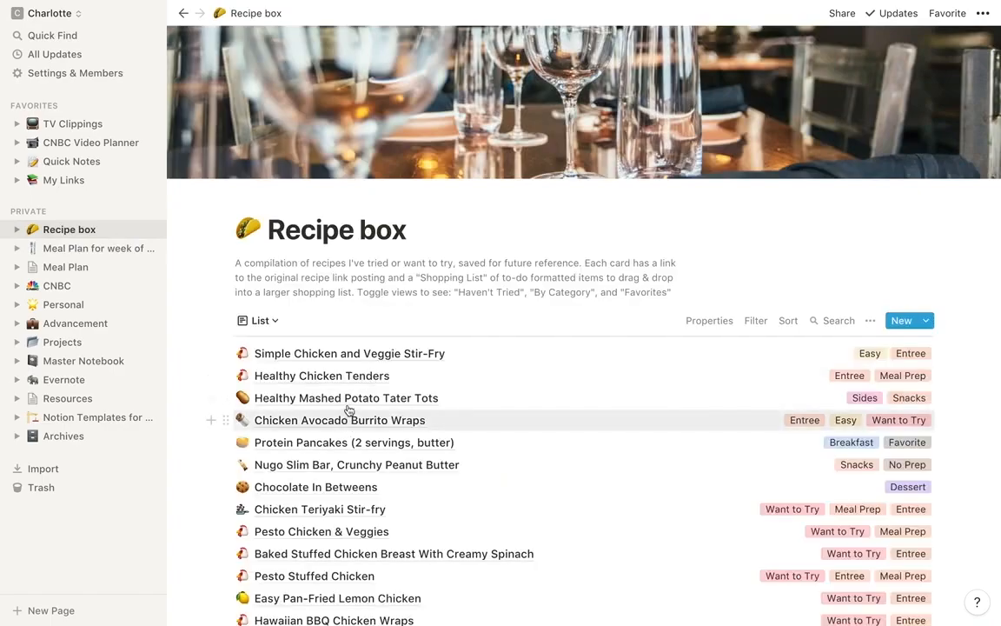
click(348, 424)
scroll(346, 434, down, 5)
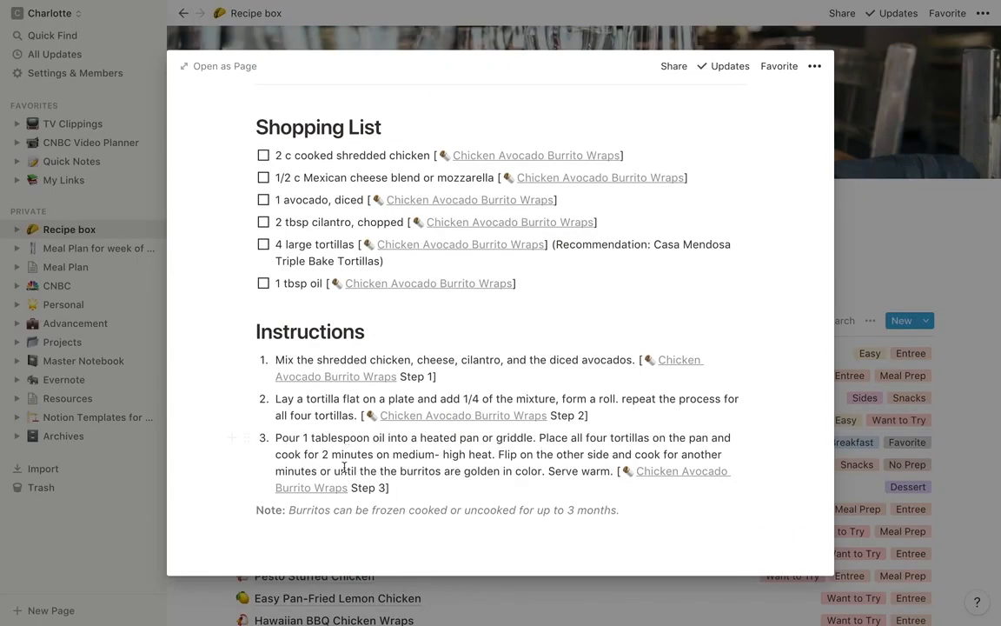
drag(345, 291, 438, 164)
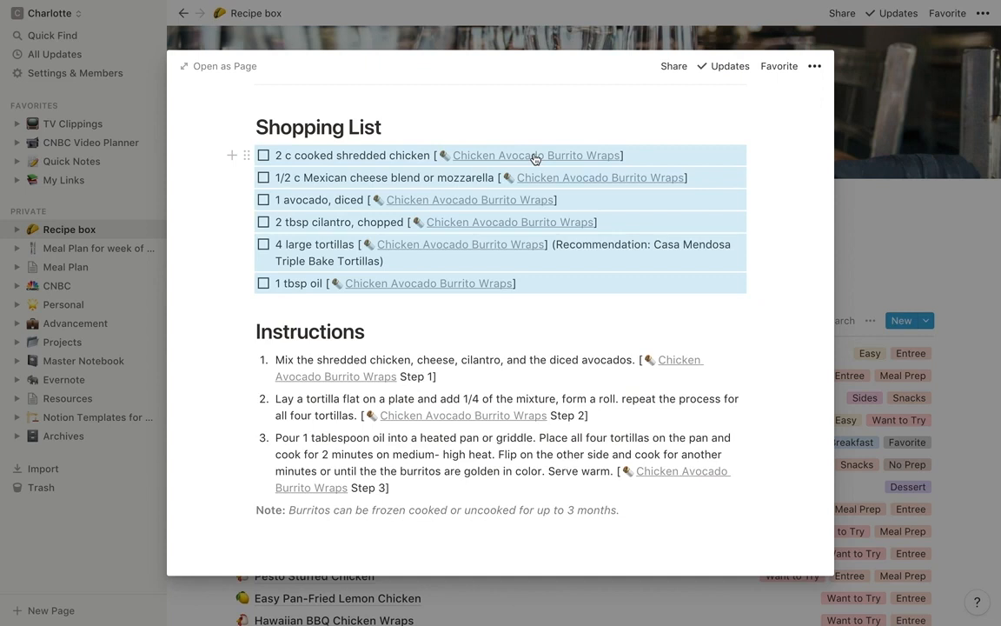
scroll(535, 158, up, 4)
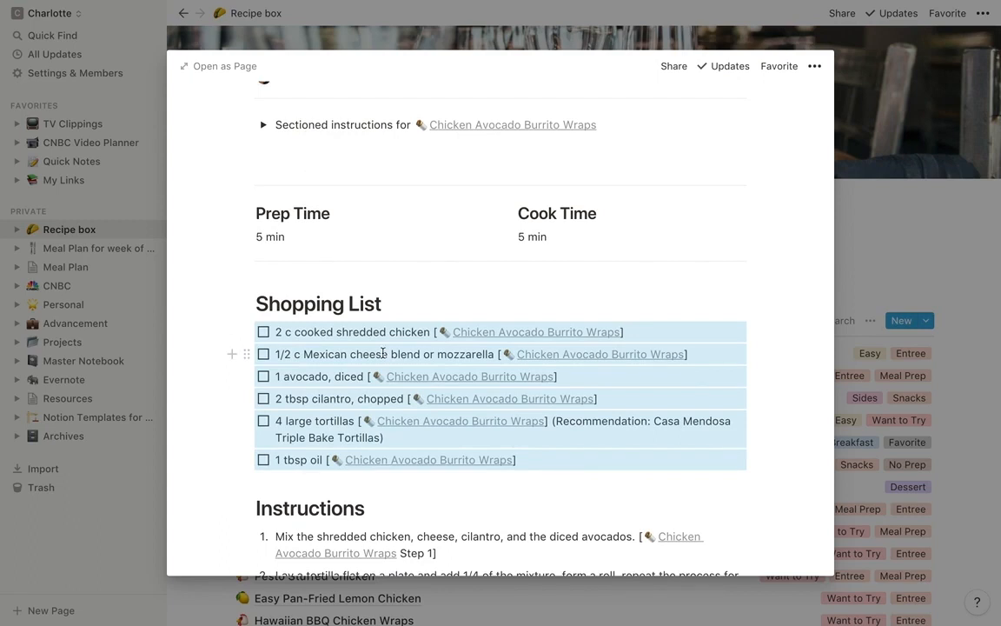
scroll(382, 352, down, 4)
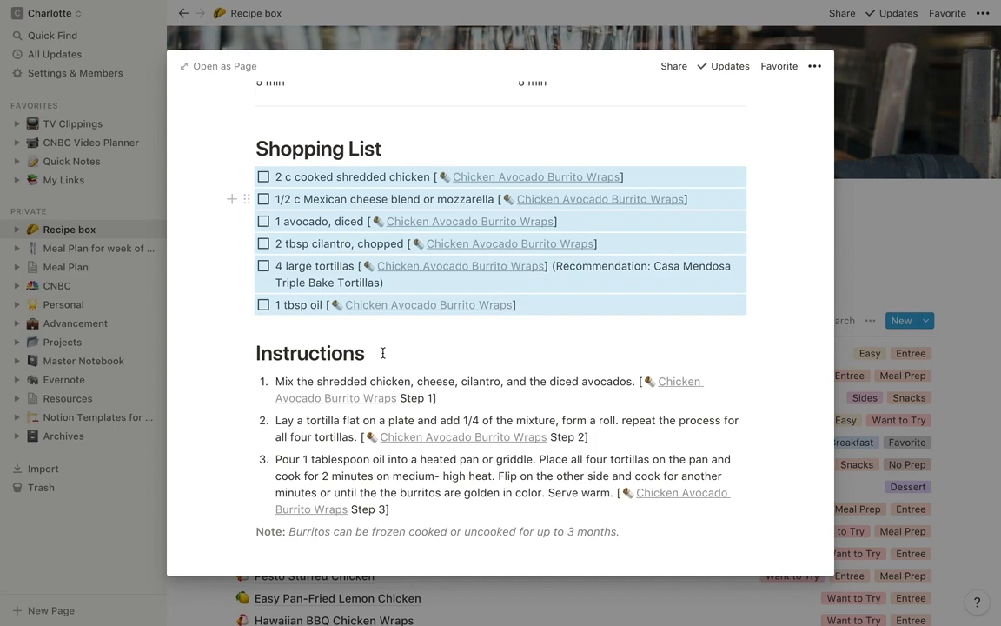
Return to the Recipe box, look over the Chicken Avocado Burrito Wraps properties once more, and close the recipe
click(200, 37)
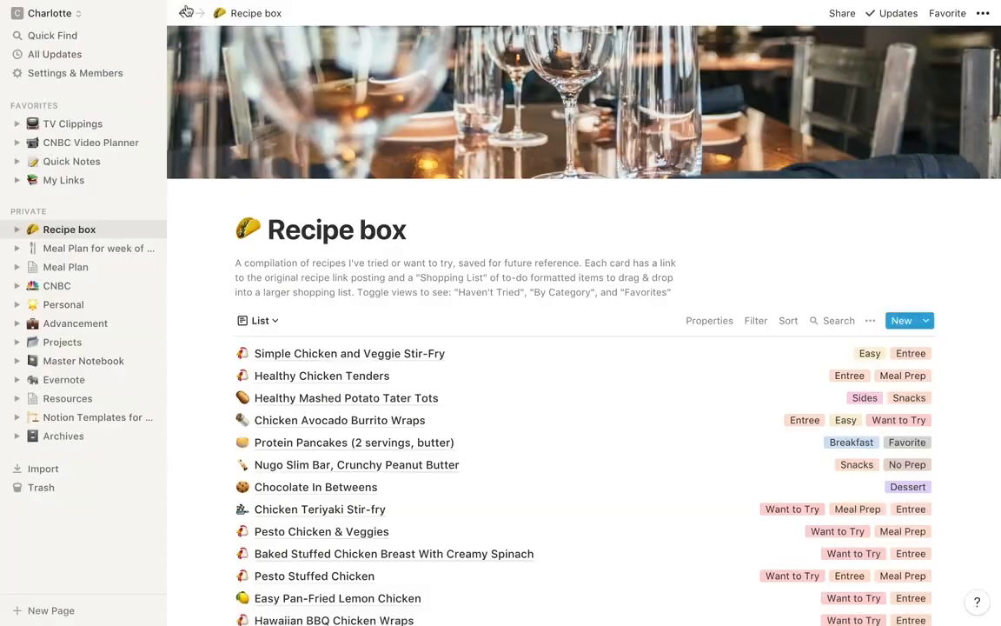
click(383, 356)
scroll(442, 458, down, 5)
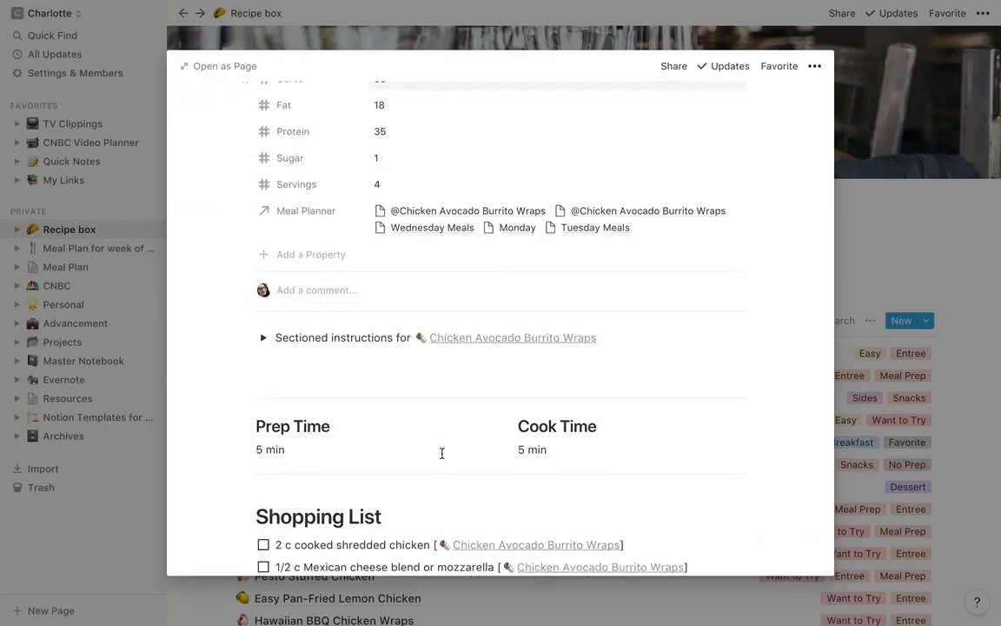
click(391, 599)
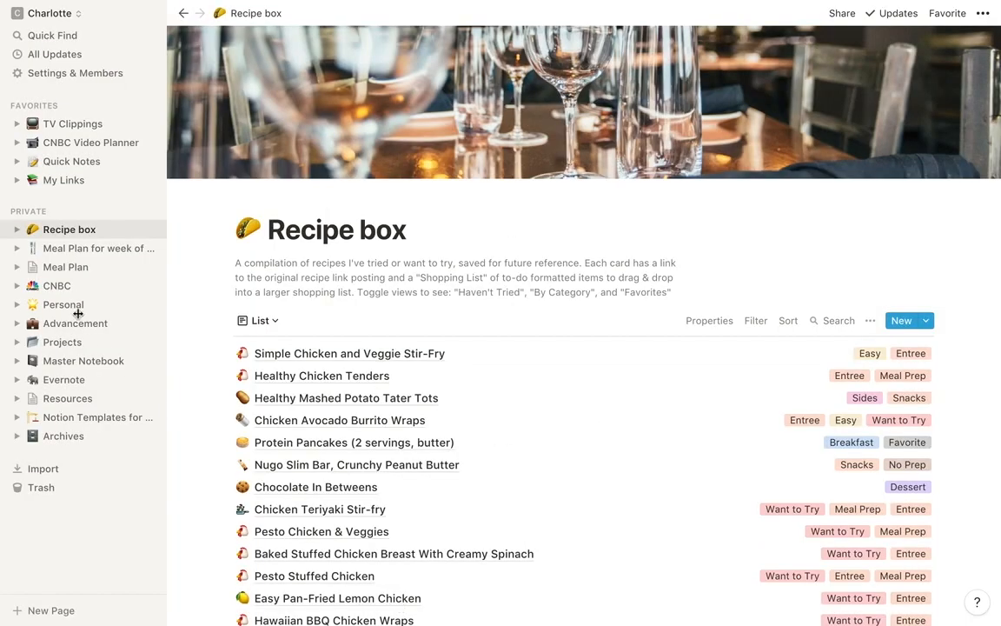
click(73, 249)
scroll(484, 374, down, 12)
scroll(485, 374, down, 10)
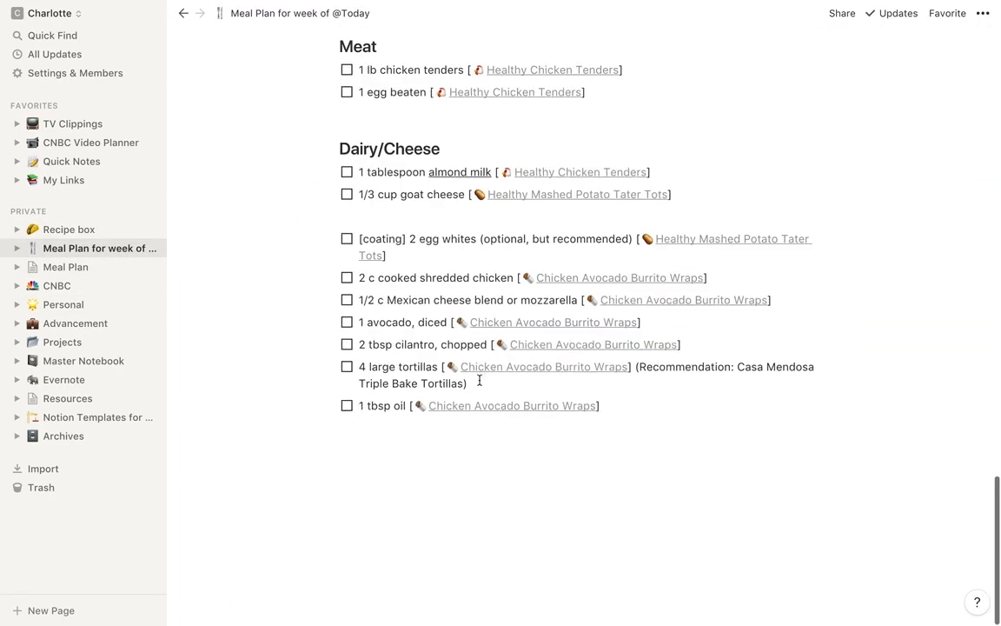
drag(359, 406, 410, 406)
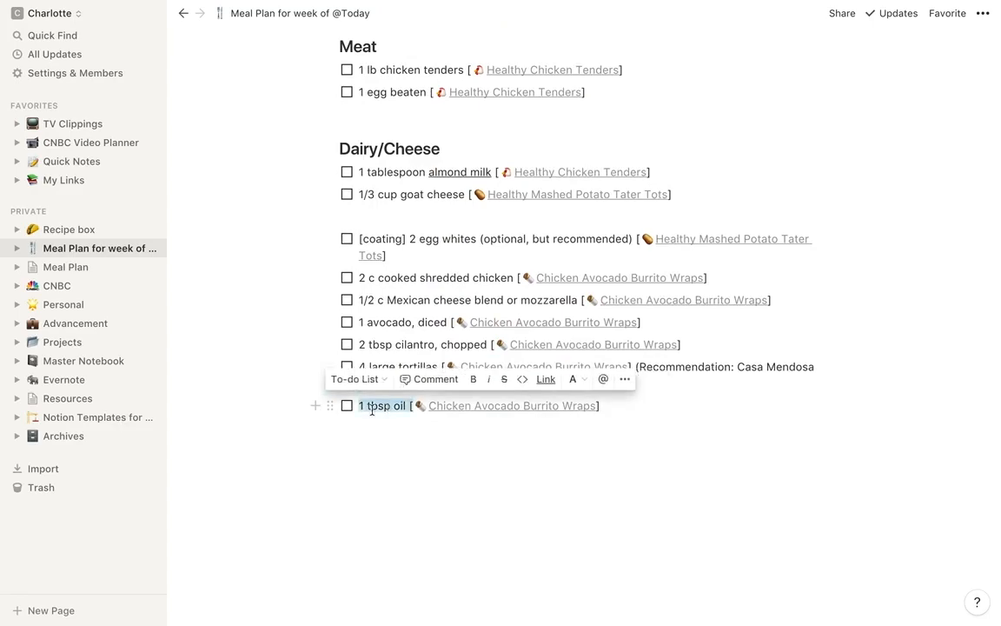
click(371, 409)
click(330, 407)
key(BackSpace)
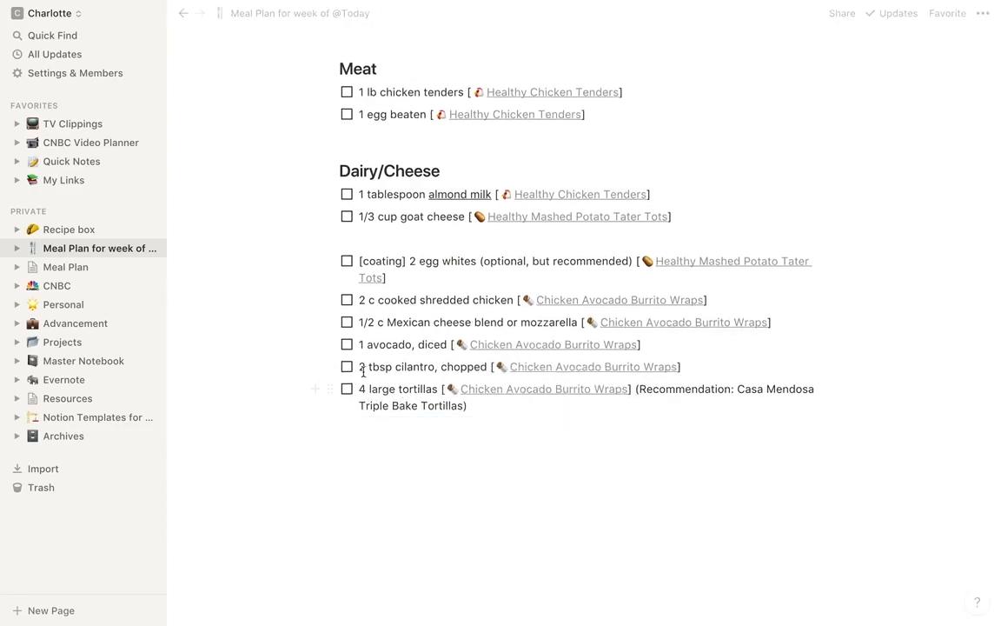
Delete the ground pepper and "1 tablespoon sea salt" items from Dry Goods in the Shopping List
scroll(364, 372, up, 5)
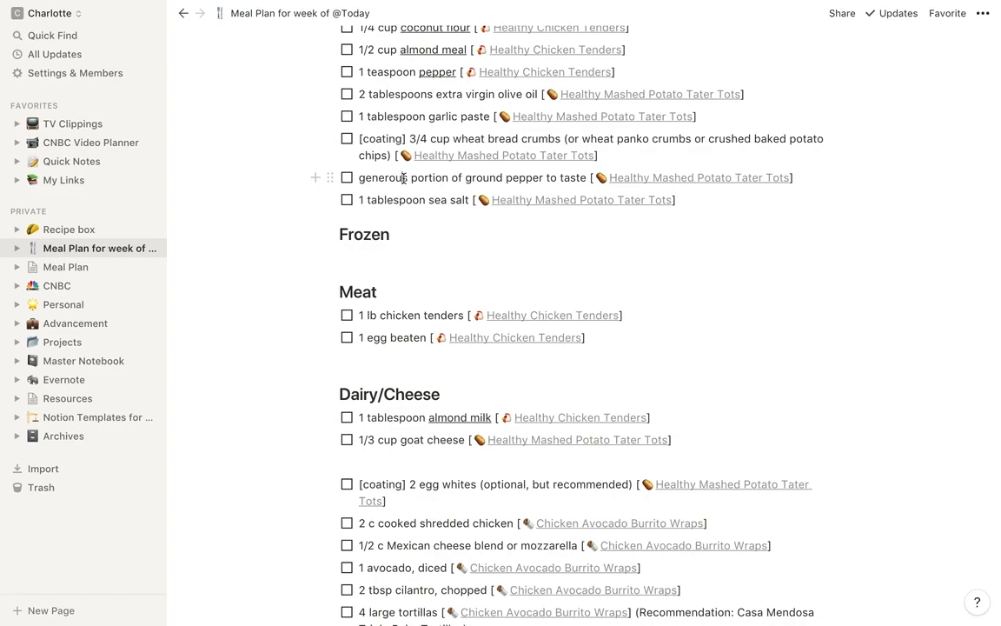
click(330, 177)
key(Delete)
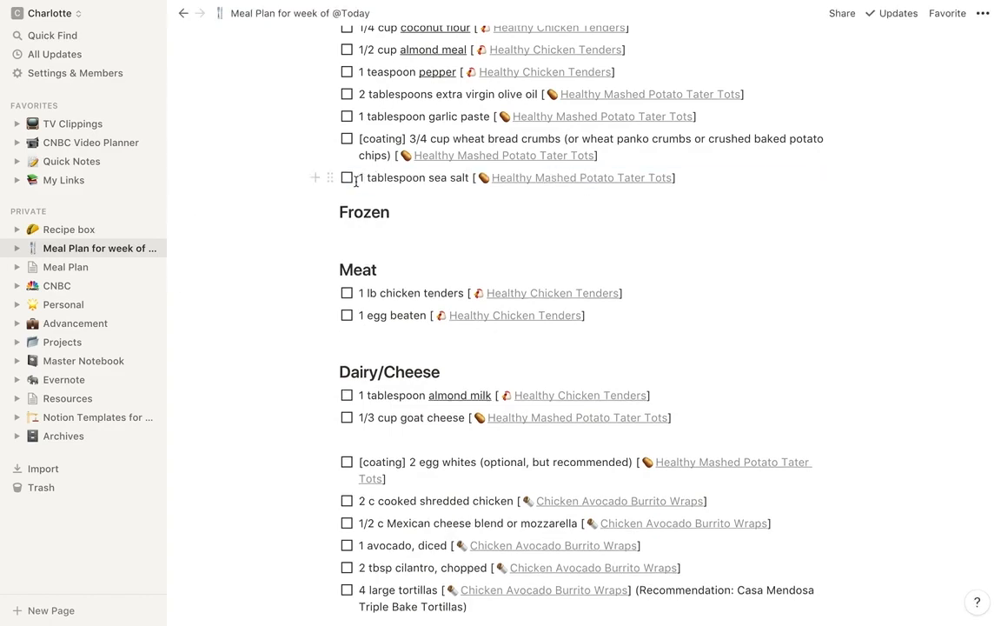
click(332, 177)
key(Delete)
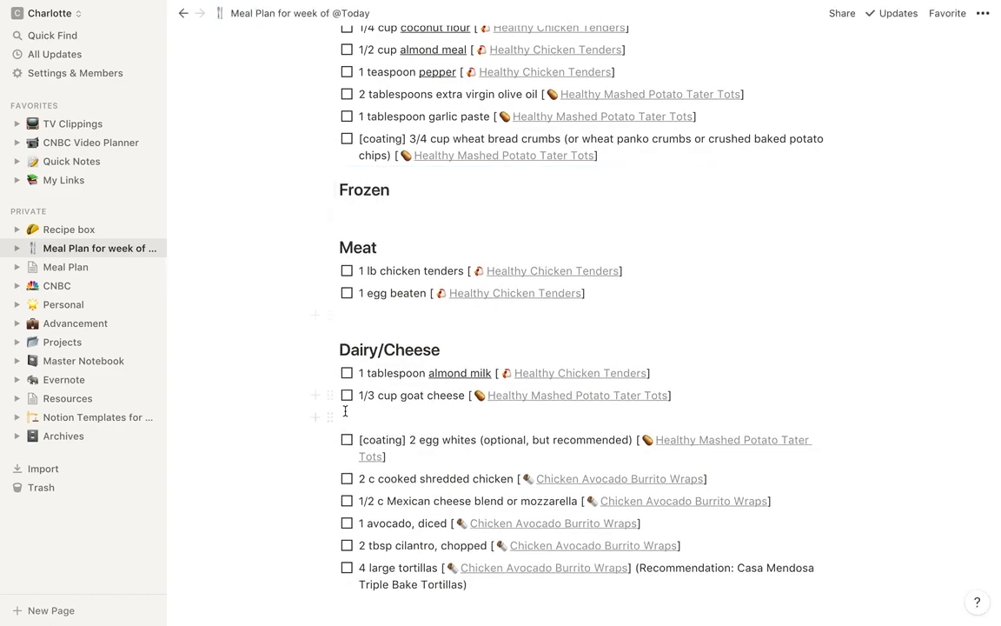
Move the "[coating] 2 egg whites" item directly beneath the goat cheese item under Dairy/Cheese
scroll(374, 465, up, 1)
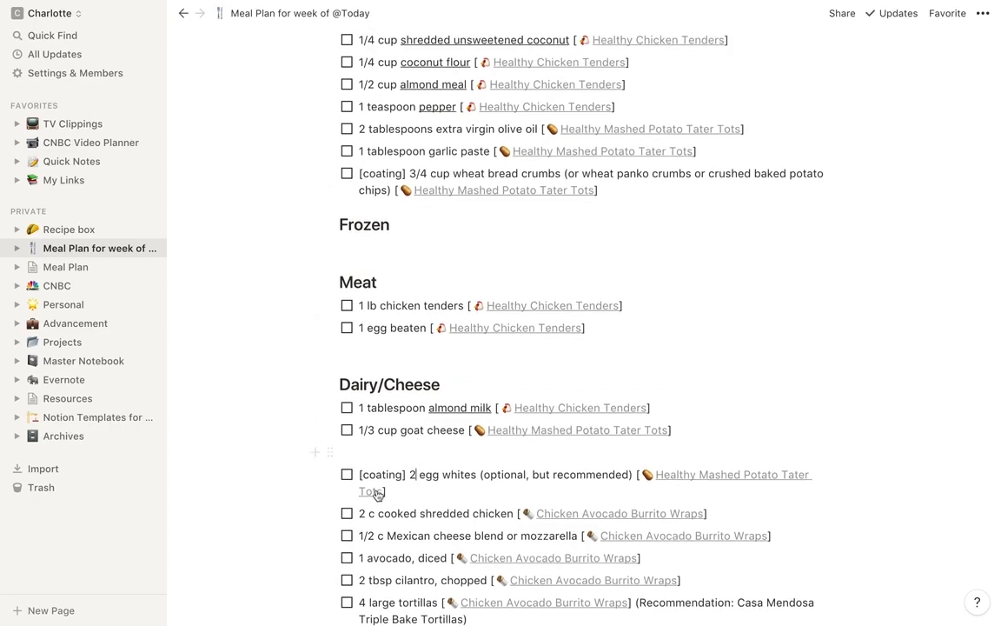
drag(330, 474, 332, 446)
scroll(331, 446, up, 5)
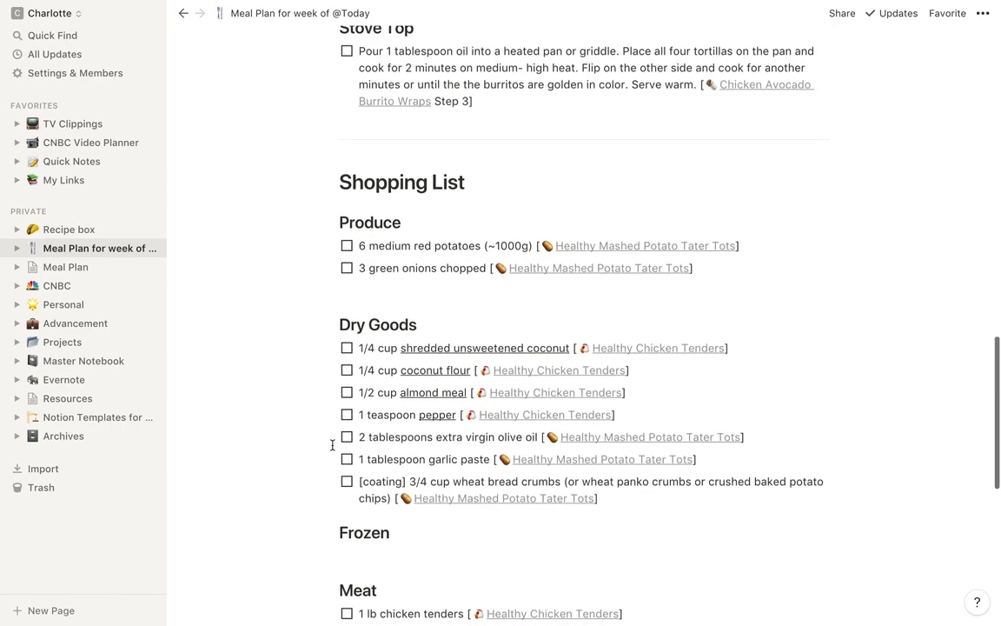
Move the shredded chicken item beneath the chicken tenders under Meat and the Mexican cheese blend item beneath the egg whites under Dairy/Cheese
scroll(332, 446, down, 6)
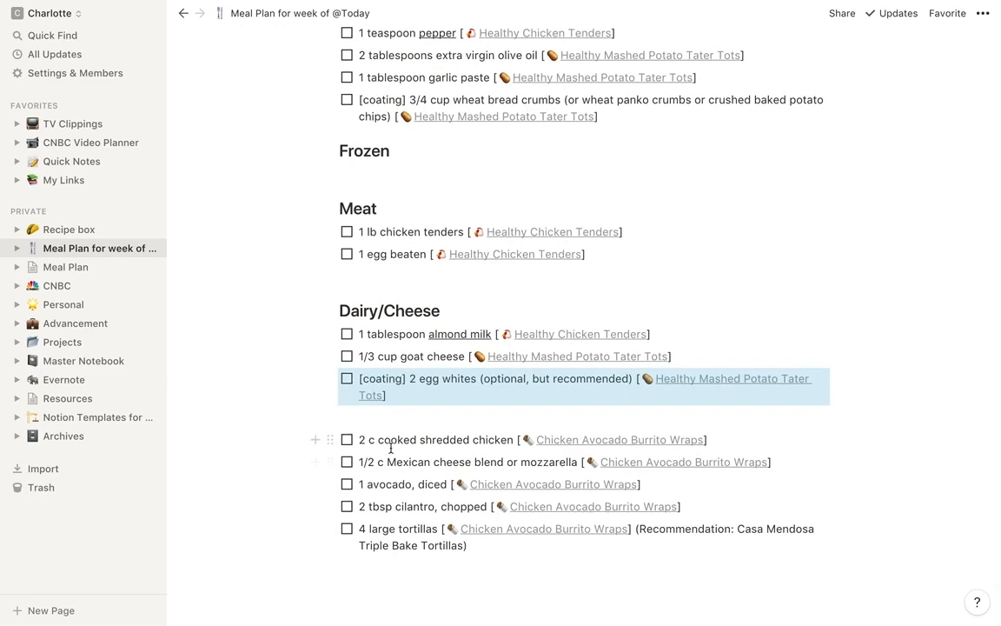
click(391, 448)
drag(330, 440, 339, 244)
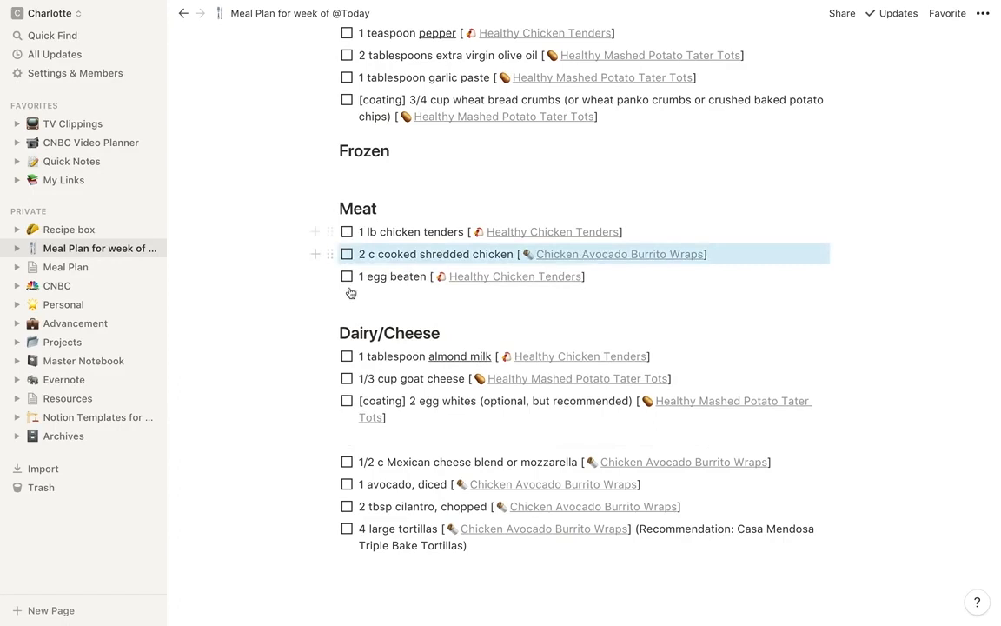
click(335, 441)
drag(330, 461, 335, 425)
Move the "1 avocado, diced" item to the end of Produce and delete the "2 tbsp cilantro, chopped" item
drag(329, 484, 346, 144)
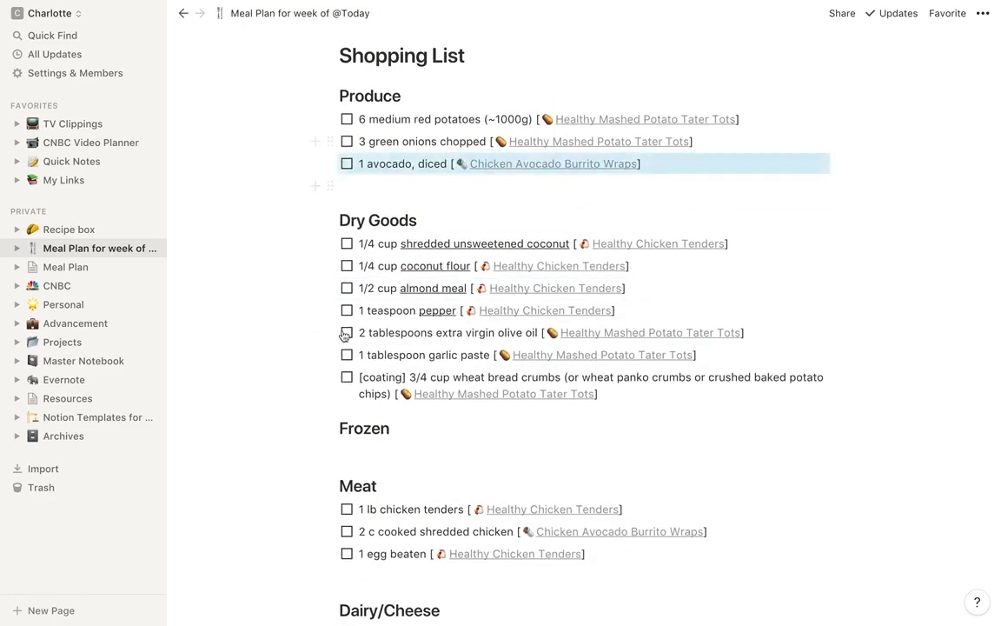
scroll(344, 331, down, 5)
scroll(344, 331, down, 1)
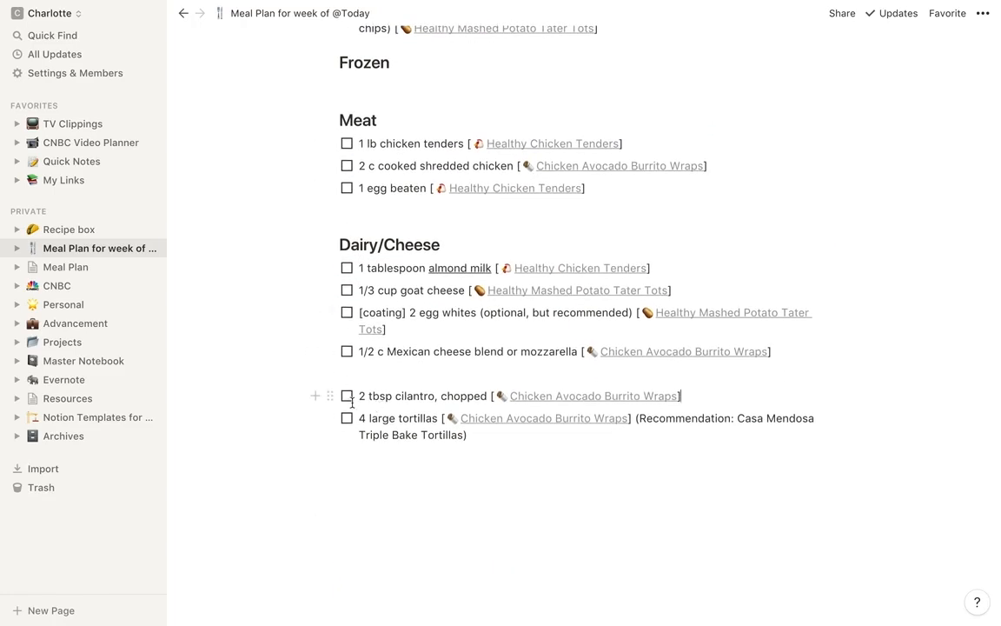
click(327, 397)
key(Delete)
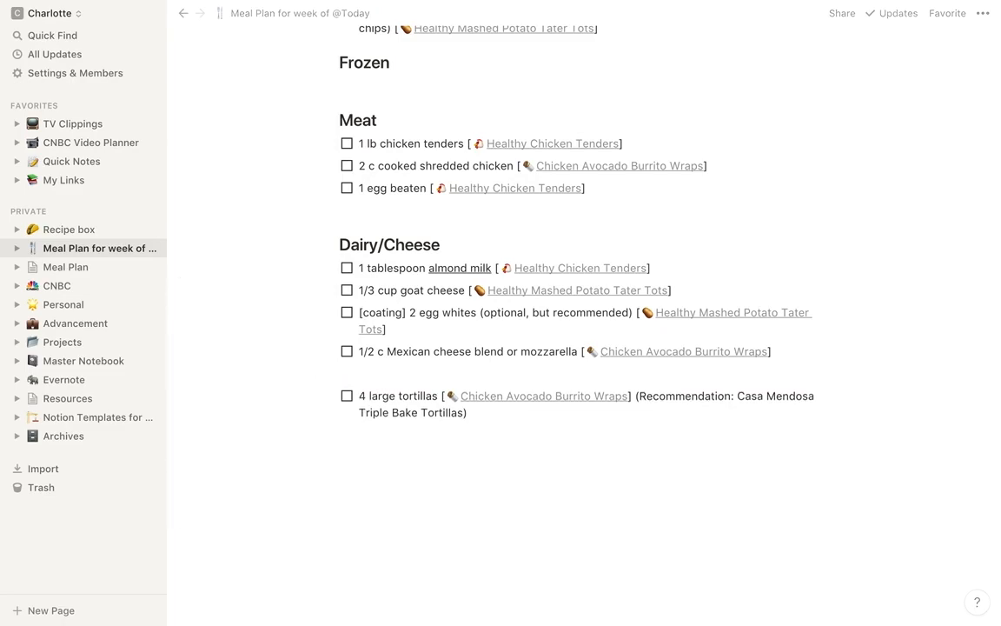
Move the "4 large tortillas" item to the end of Dry Goods, beneath the wheat bread crumbs item
scroll(326, 375, up, 5)
drag(328, 397, 345, 470)
drag(352, 477, 369, 480)
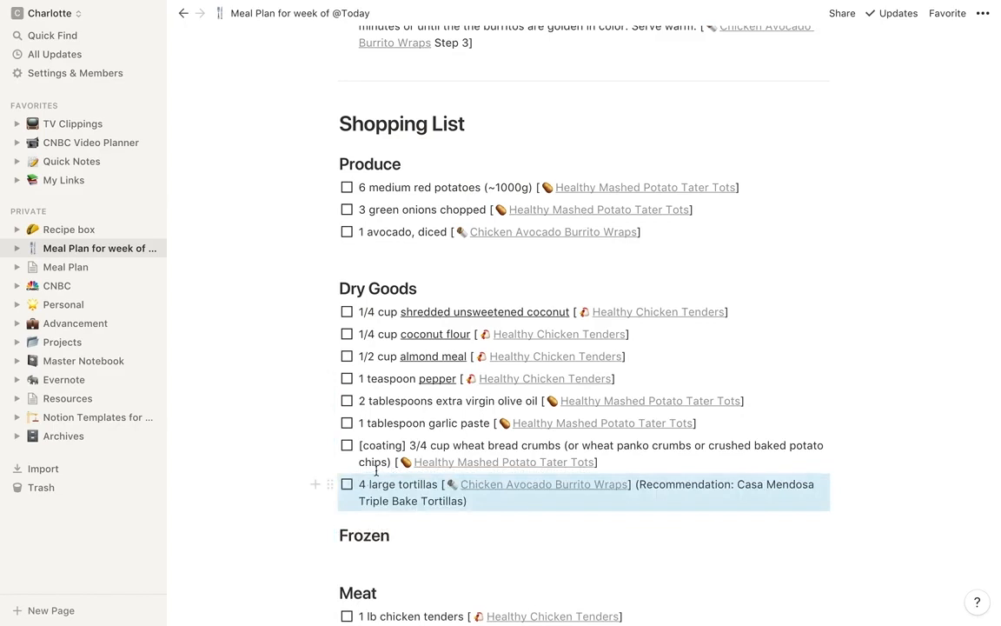
click(386, 414)
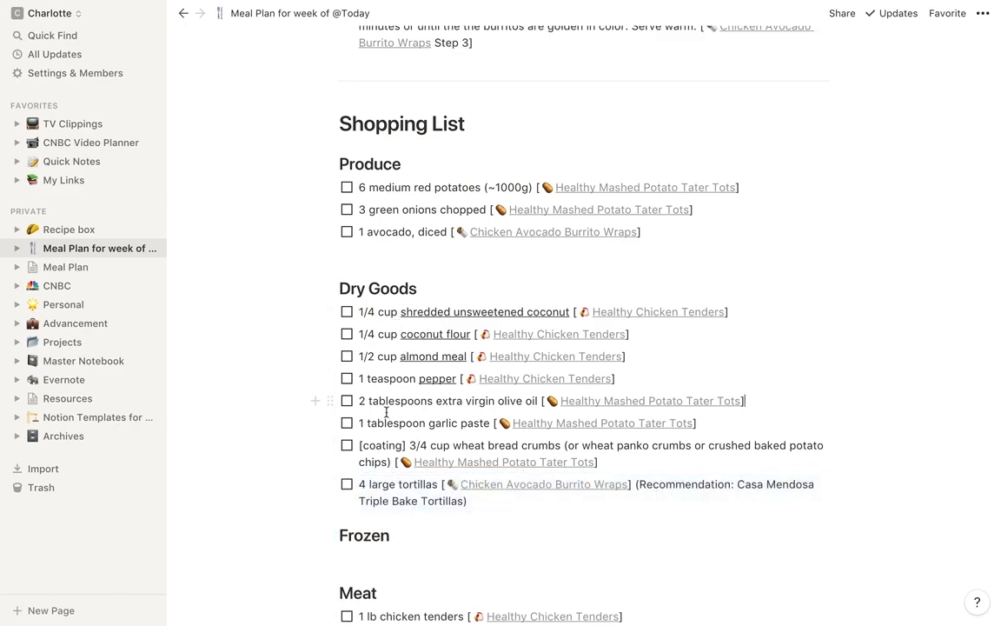
Check off the extra virgin olive oil, green onions, red potatoes and pepper items in the Shopping List
scroll(390, 394, down, 1)
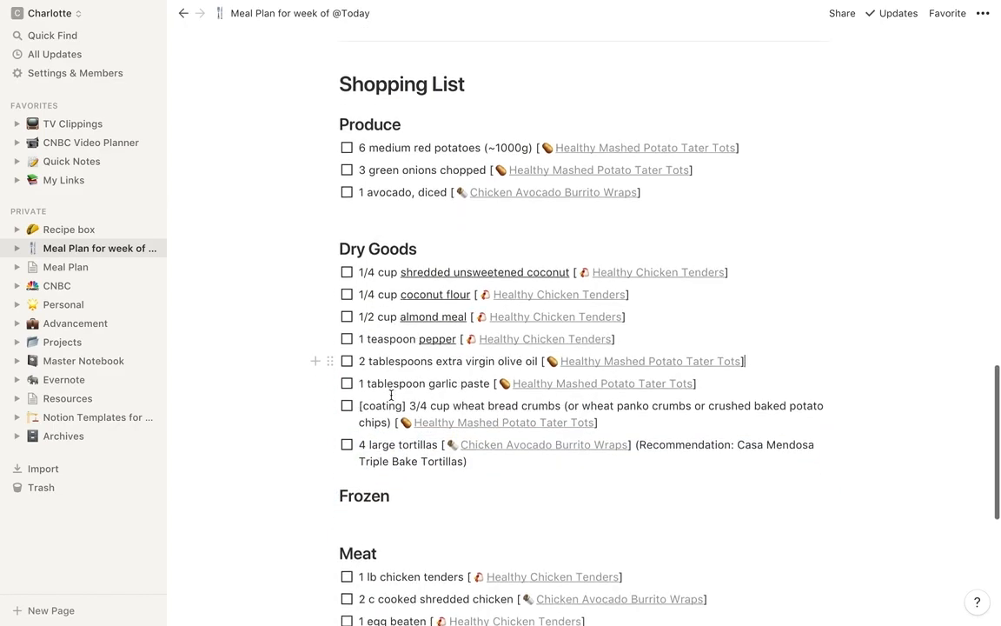
click(347, 362)
scroll(359, 364, up, 1)
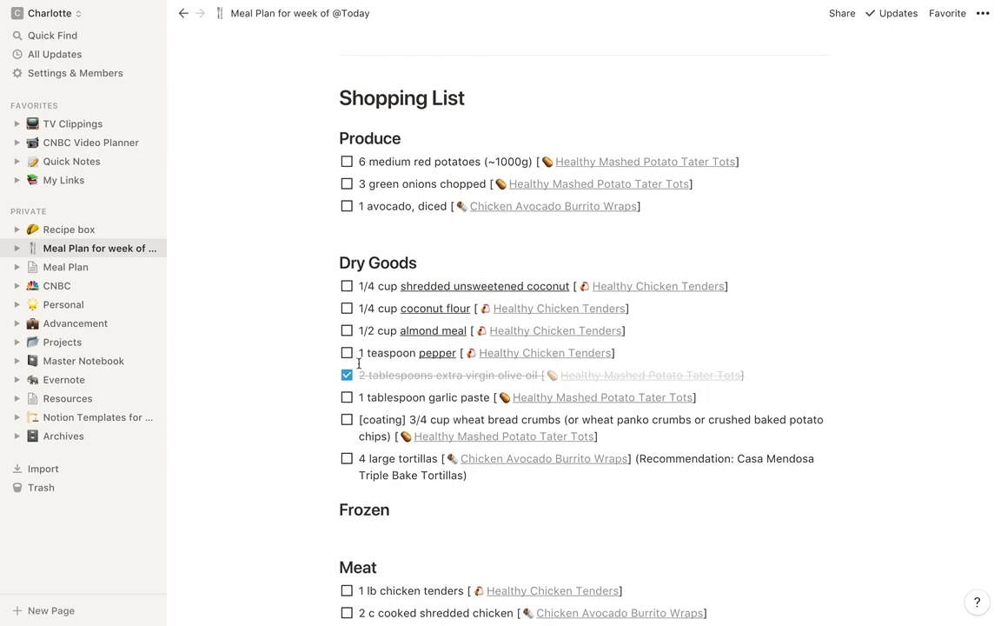
click(347, 183)
click(347, 162)
scroll(348, 217, down, 3)
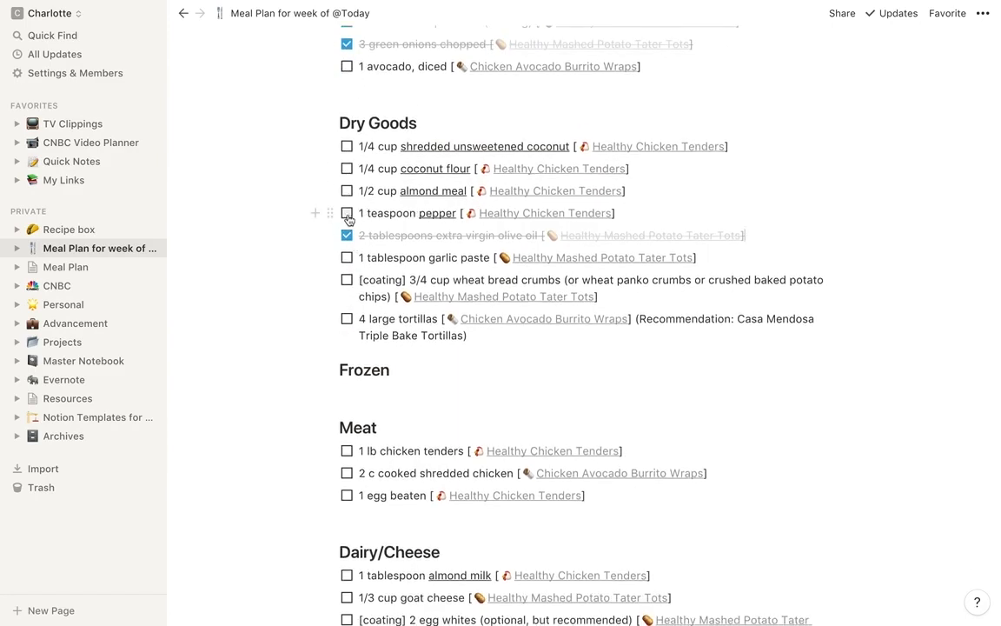
click(346, 213)
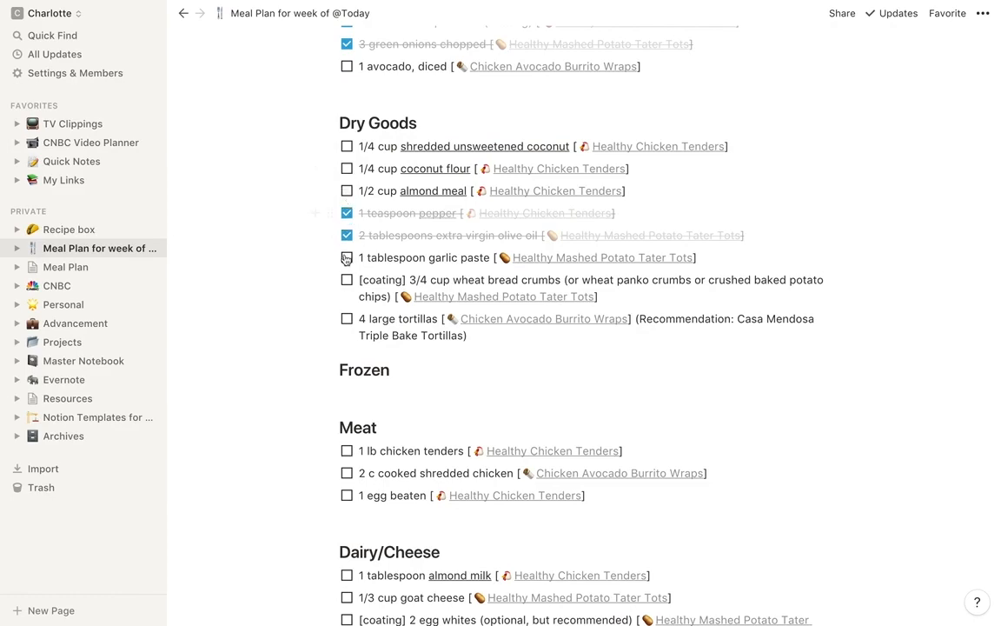
scroll(345, 243, down, 3)
scroll(345, 261, down, 2)
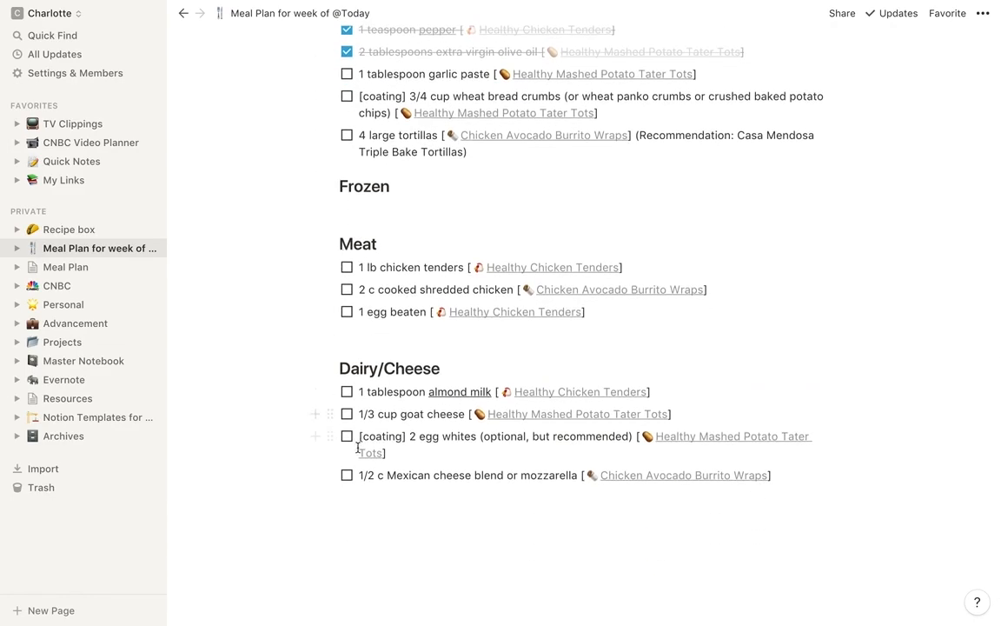
scroll(357, 448, down, 2)
scroll(357, 448, up, 5)
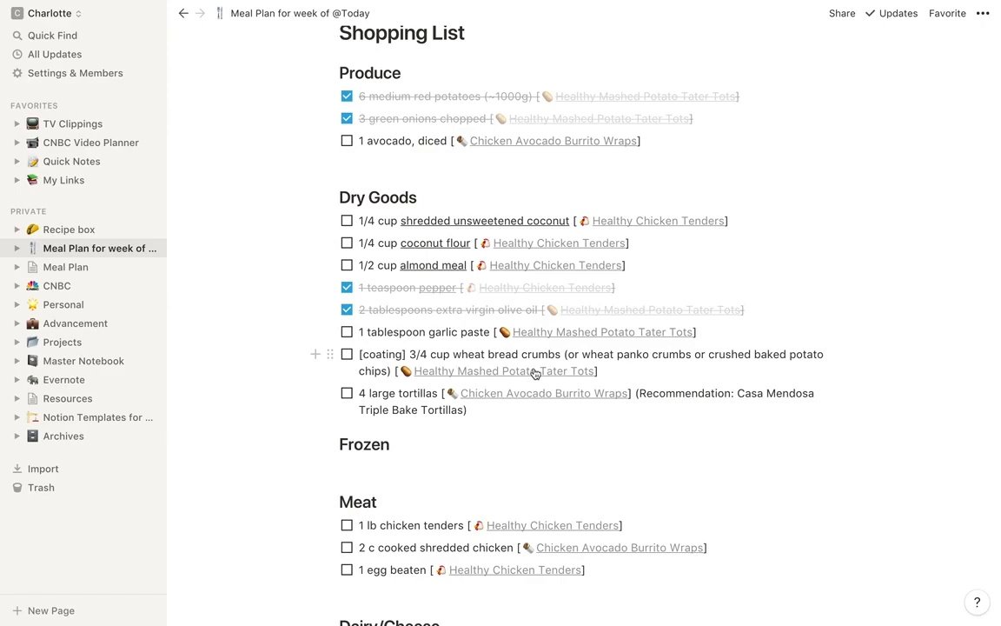
Open the Healthy Mashed Potato Tater Tots recipe from its Shopping List link and look over its properties, directions and ingredients
click(535, 372)
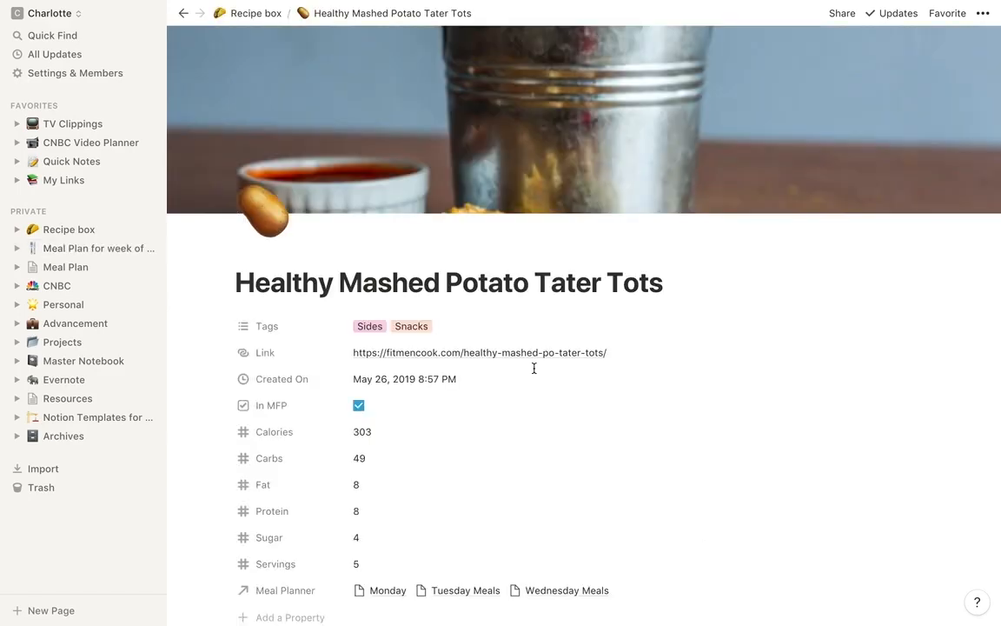
scroll(533, 367, down, 10)
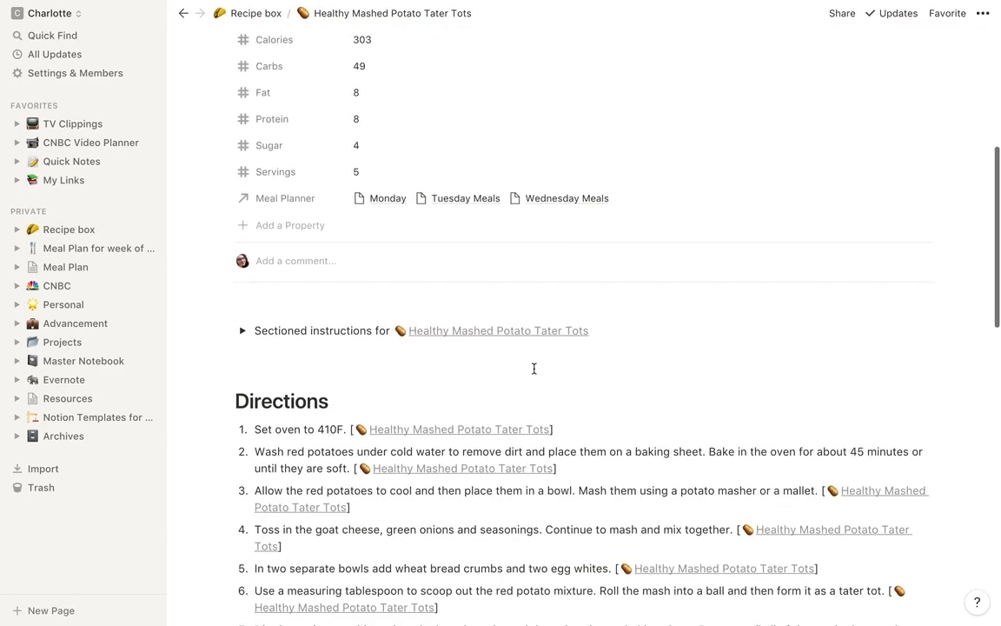
scroll(533, 368, down, 5)
scroll(533, 372, up, 3)
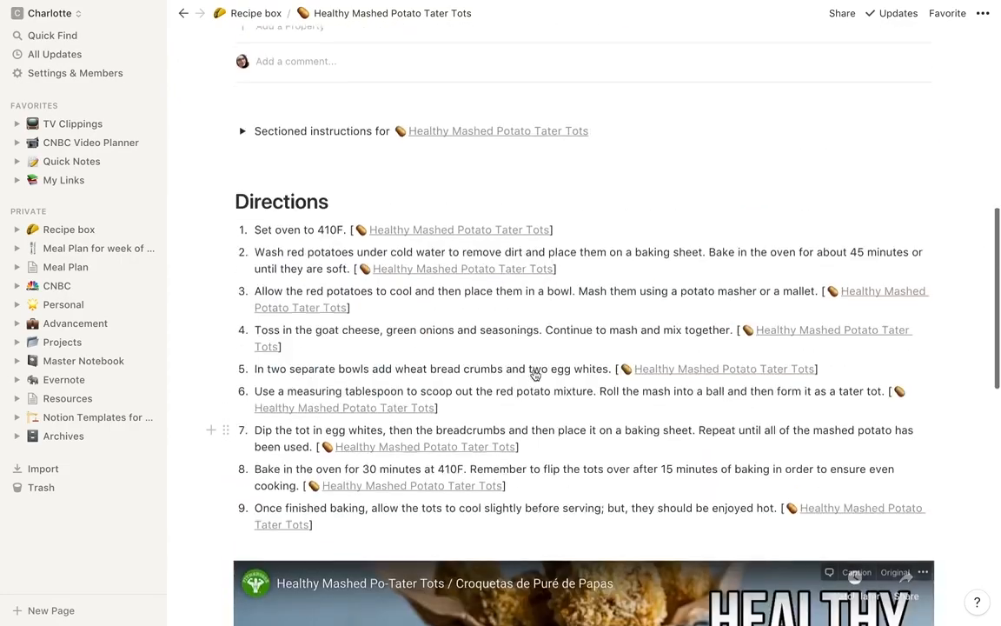
scroll(532, 374, down, 7)
scroll(533, 374, up, 1)
scroll(533, 373, down, 1)
scroll(533, 374, up, 8)
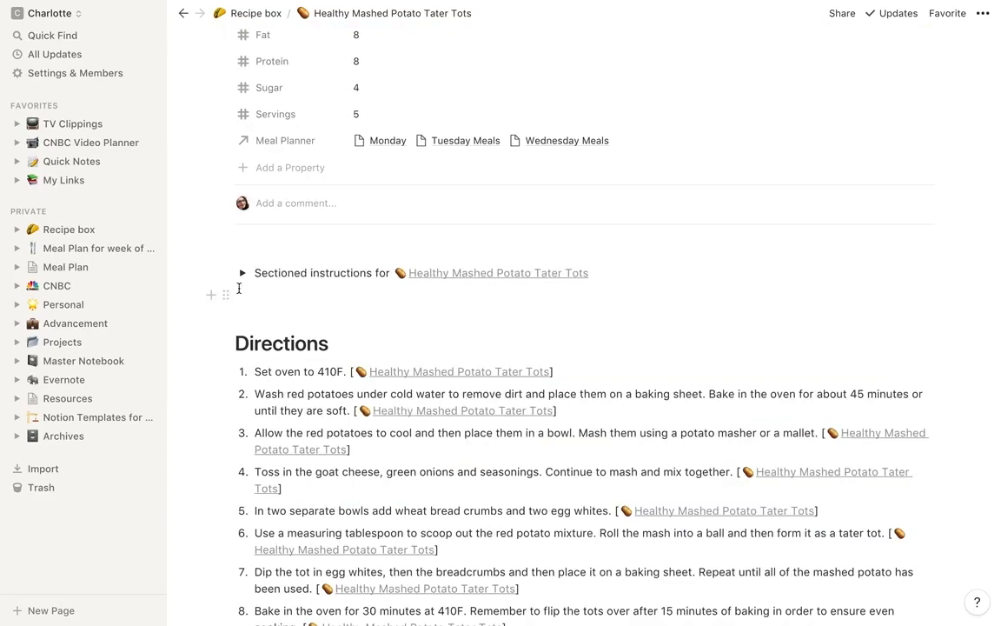
Expand and collapse the recipe's sectioned instructions, and look over the embedded video, ingredient list and directions
click(242, 274)
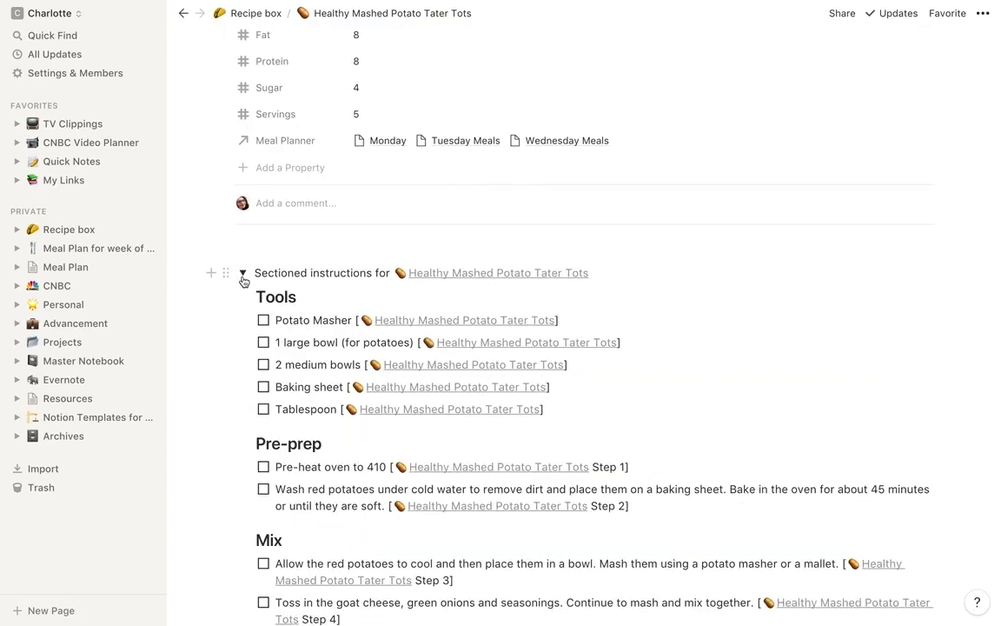
click(242, 274)
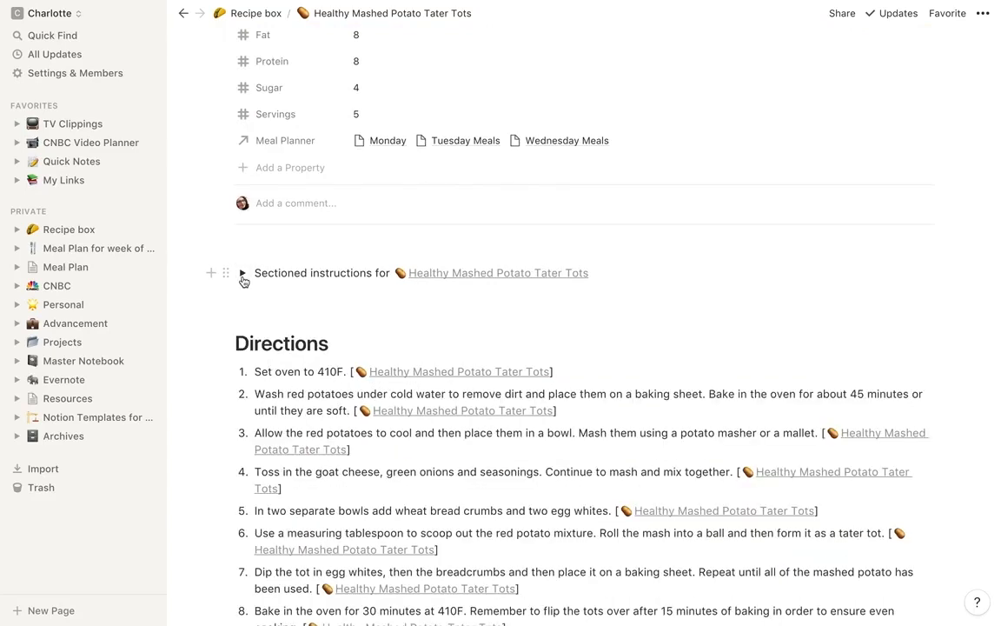
scroll(243, 280, down, 10)
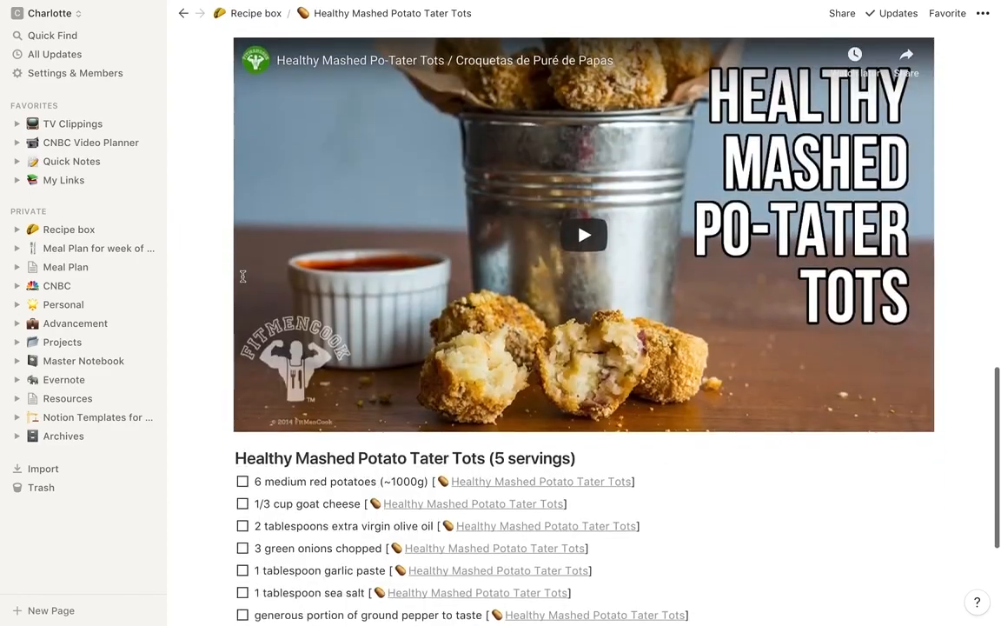
scroll(302, 291, up, 3)
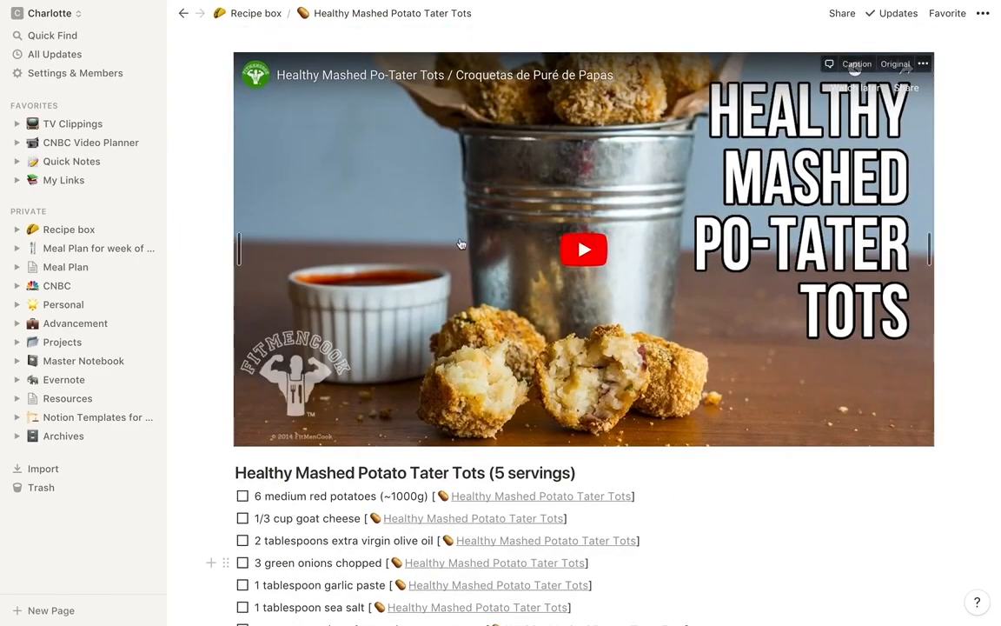
scroll(683, 295, up, 3)
scroll(522, 287, up, 4)
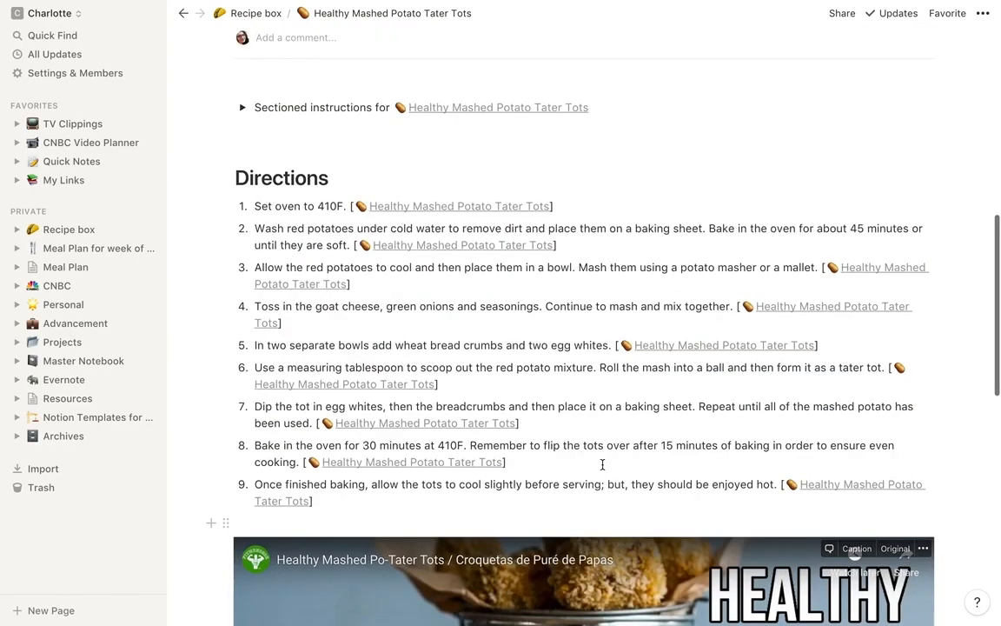
Expand the sectioned instructions again, read through the Tools, Pre-prep, Mix, Assemble and Oven sections, and collapse them
click(243, 107)
scroll(296, 391, up, 2)
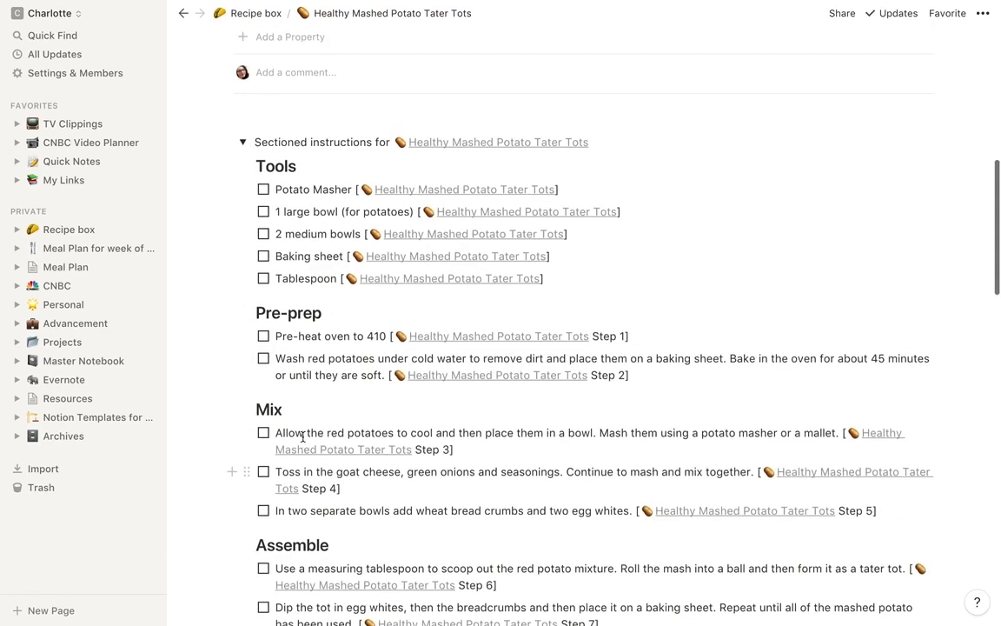
scroll(326, 231, down, 4)
scroll(329, 227, down, 4)
scroll(329, 228, up, 5)
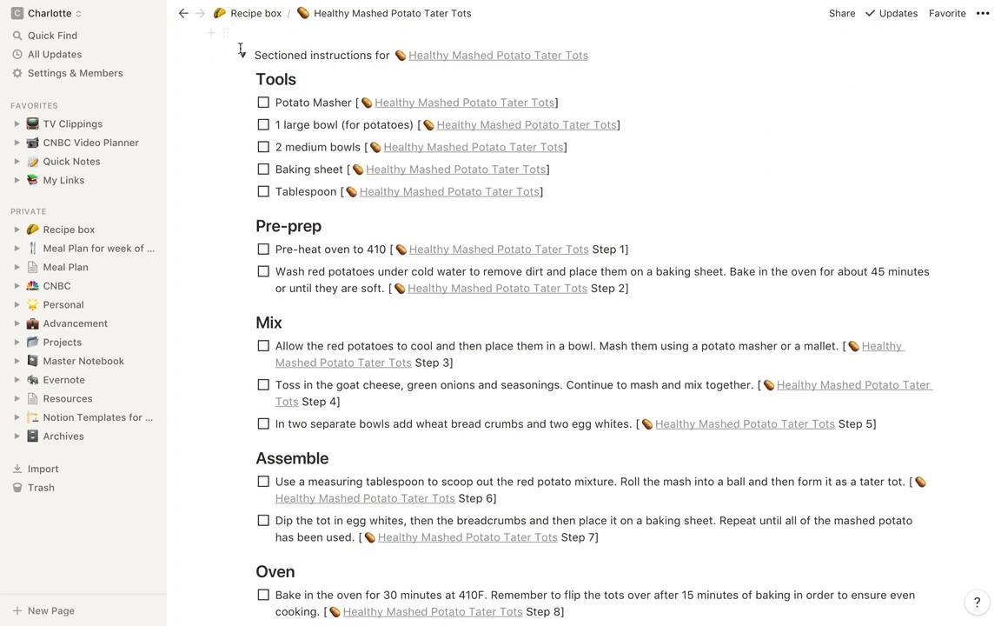
click(242, 54)
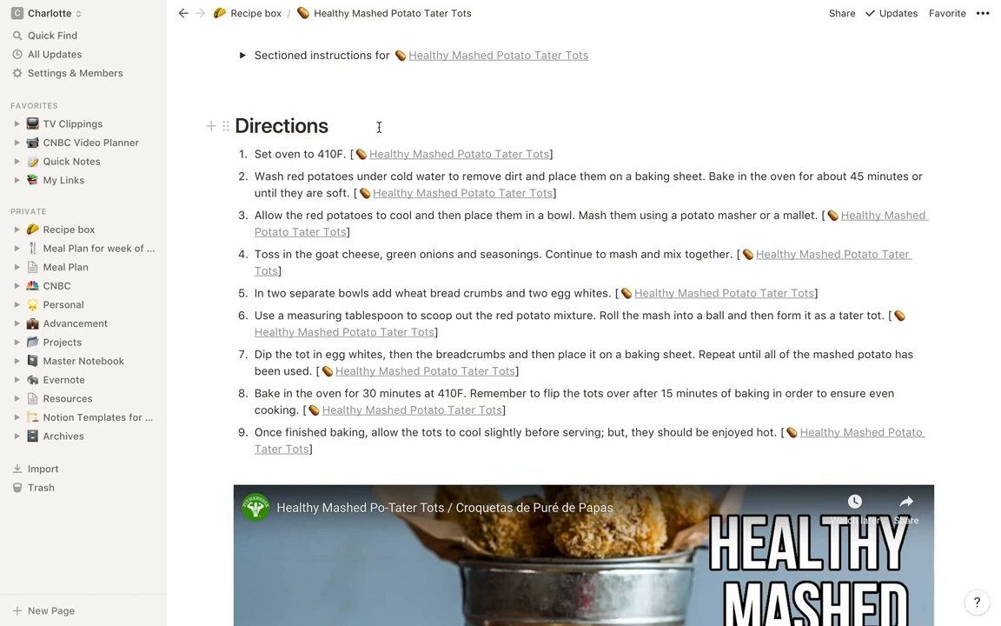
Open the Meal Plan table and look over its daily entries and dates
click(67, 269)
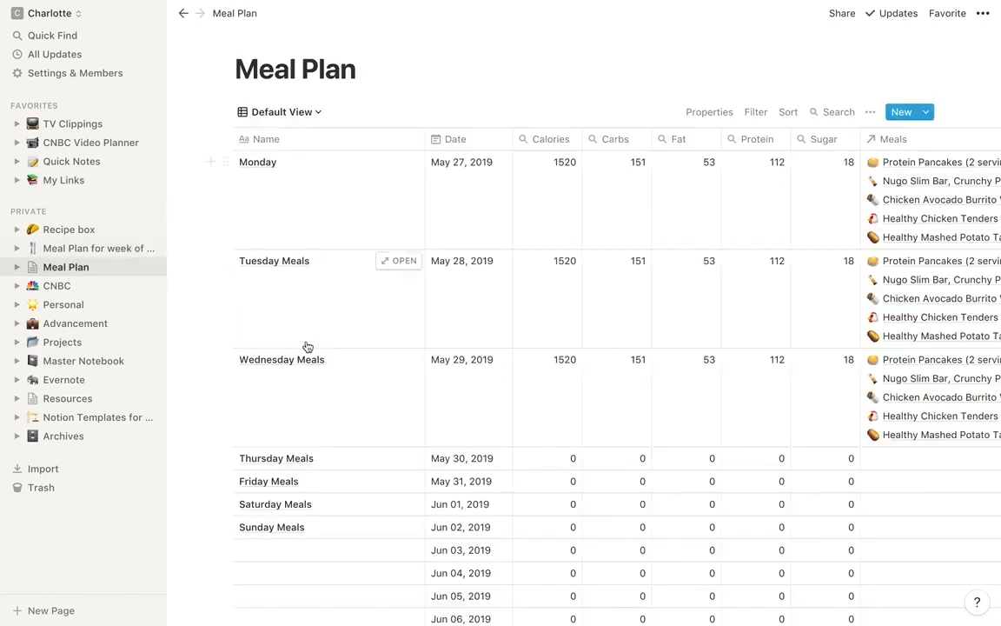
scroll(306, 345, right, 1)
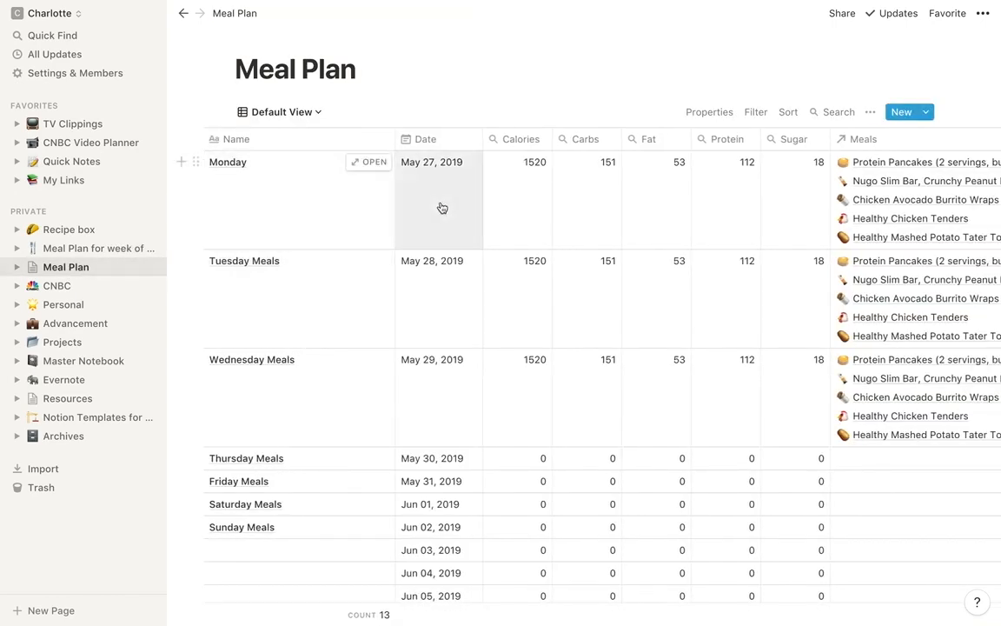
scroll(450, 402, down, 2)
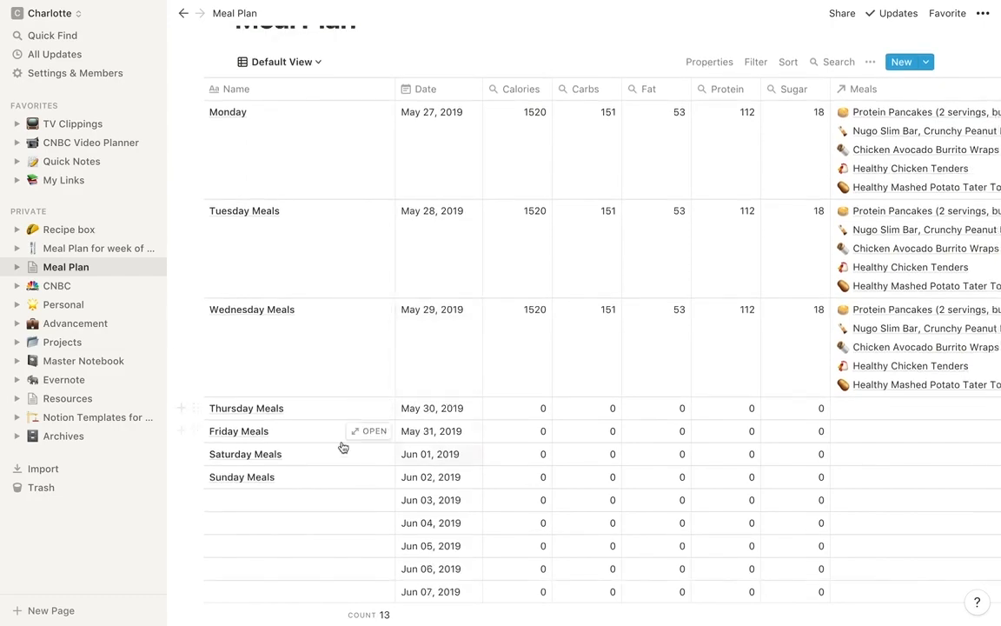
scroll(453, 335, down, 1)
scroll(445, 183, up, 3)
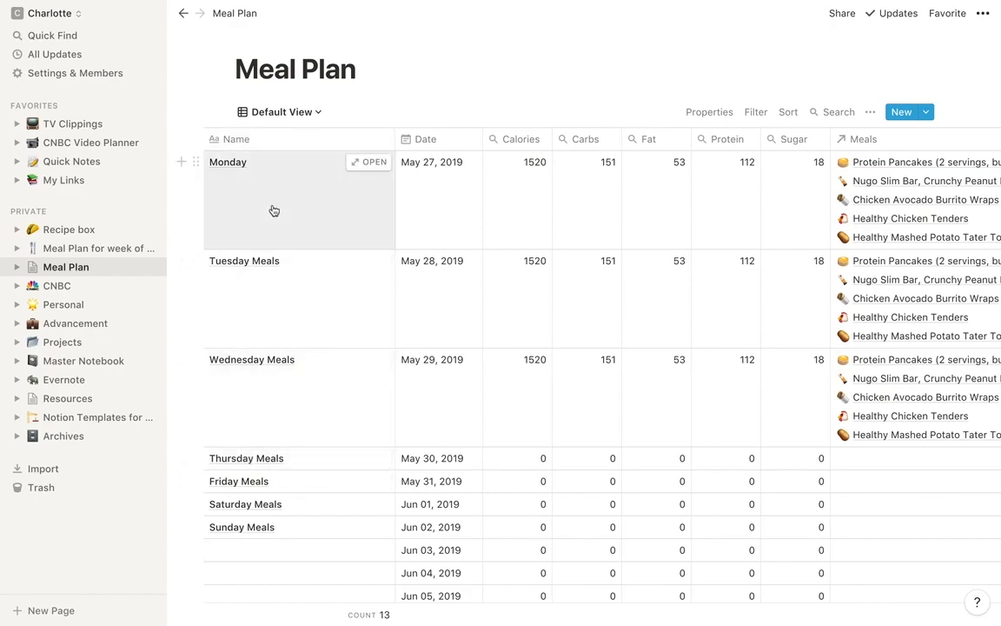
Add a date mention for May 27 2019 after "Monday" in the first entry's name, using the Today suggestion
click(285, 160)
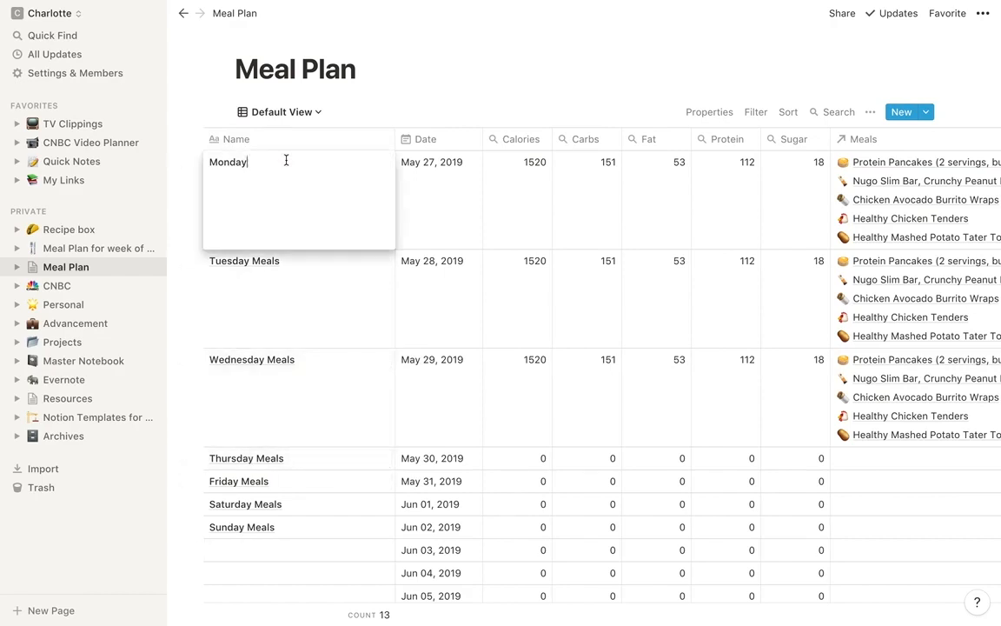
text(@)
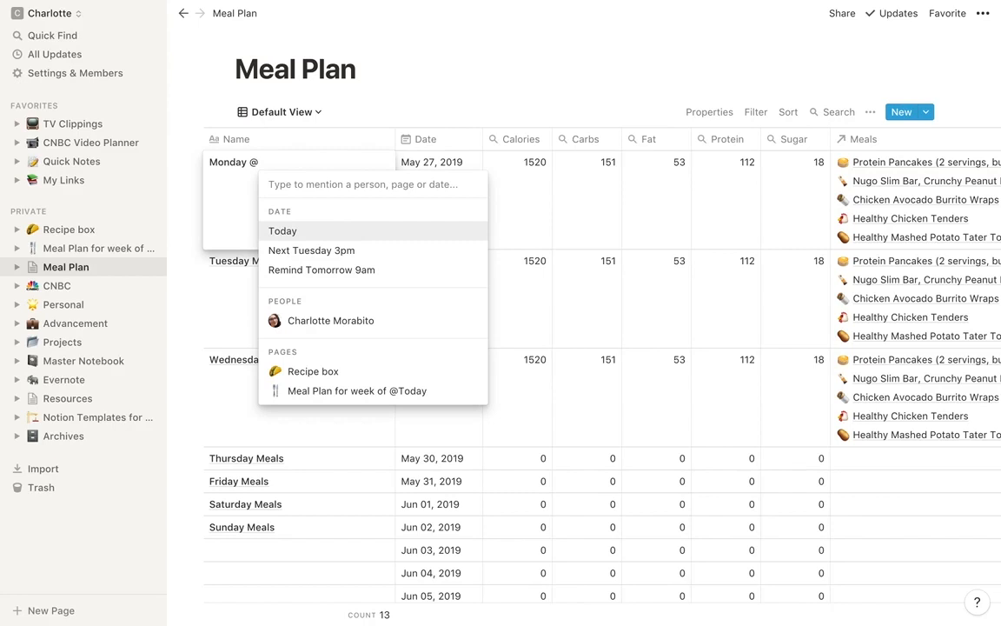
text(may 27 2019)
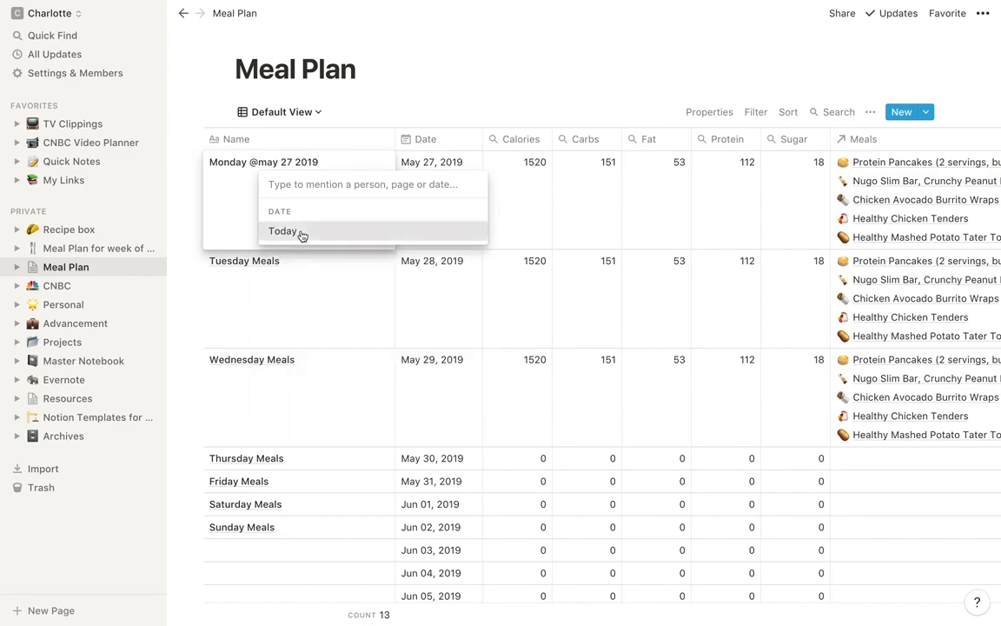
click(302, 233)
key(Escape)
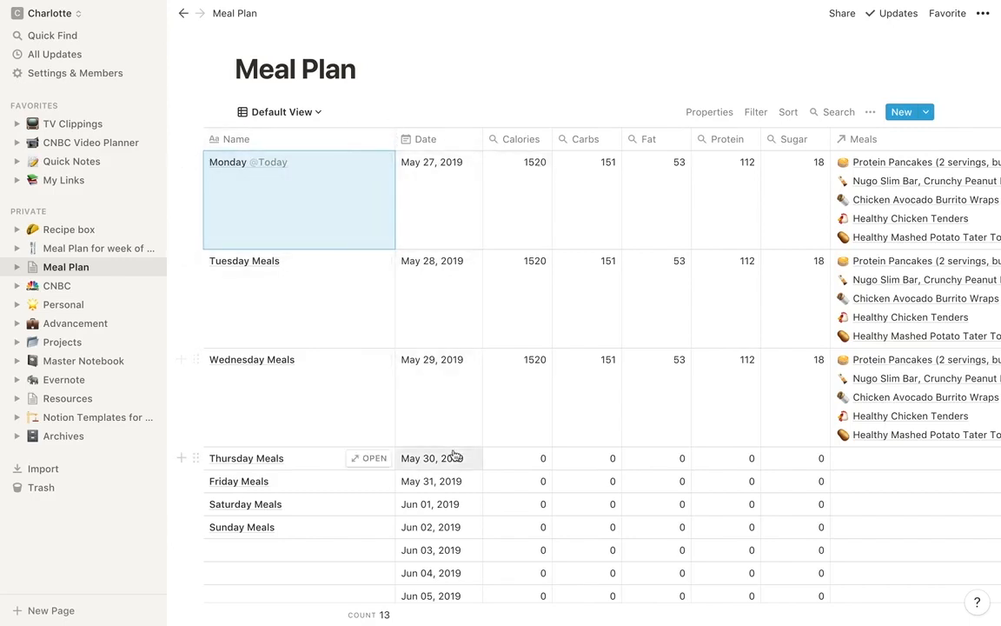
Look across the Meal Plan table's nutrition columns and the recipes linked under Meals
scroll(470, 230, down, 1)
scroll(471, 223, up, 1)
scroll(472, 222, right, 4)
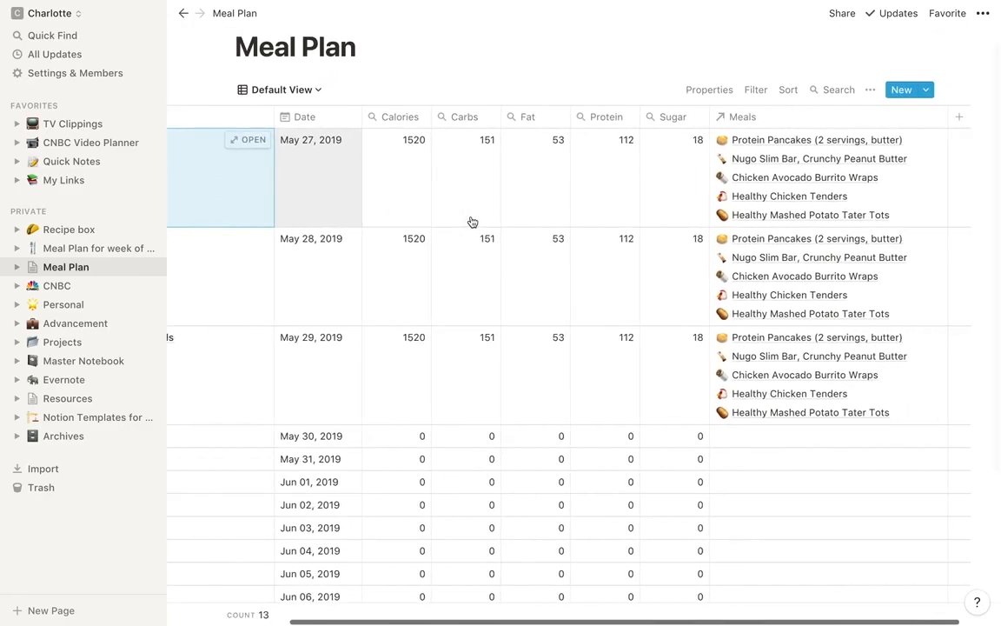
scroll(250, 226, left, 2)
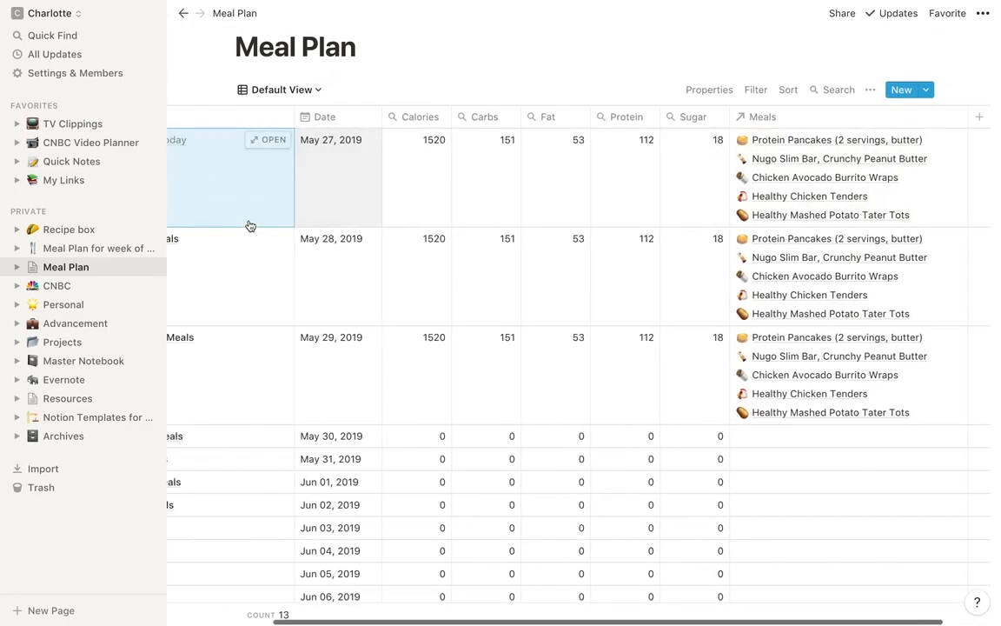
Open the Monday entry and inspect the Relation type of its Meals property, leaving the relation settings as they are
click(273, 141)
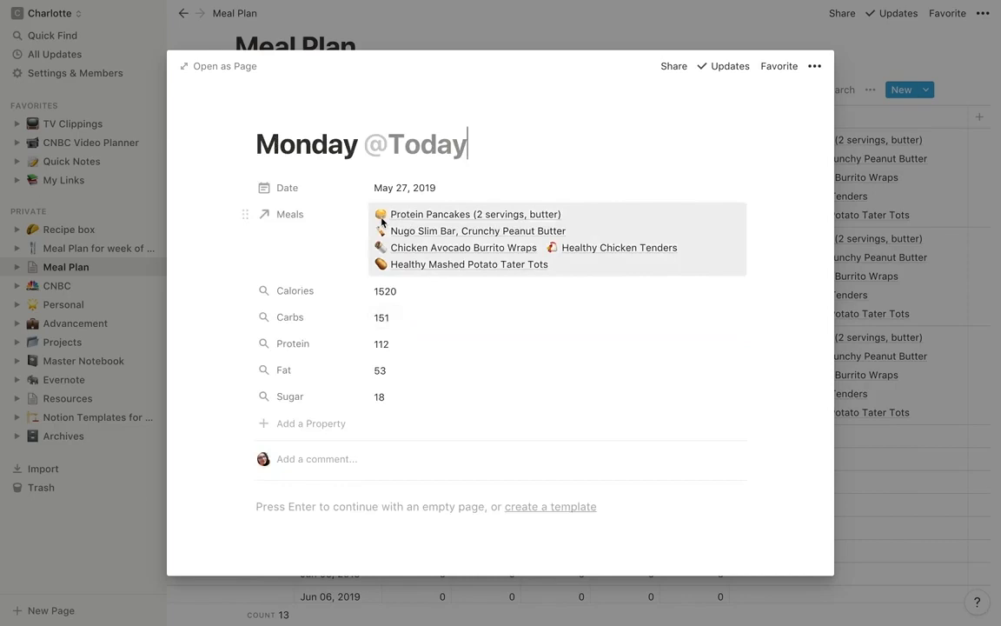
click(297, 218)
mouse_move(278, 296)
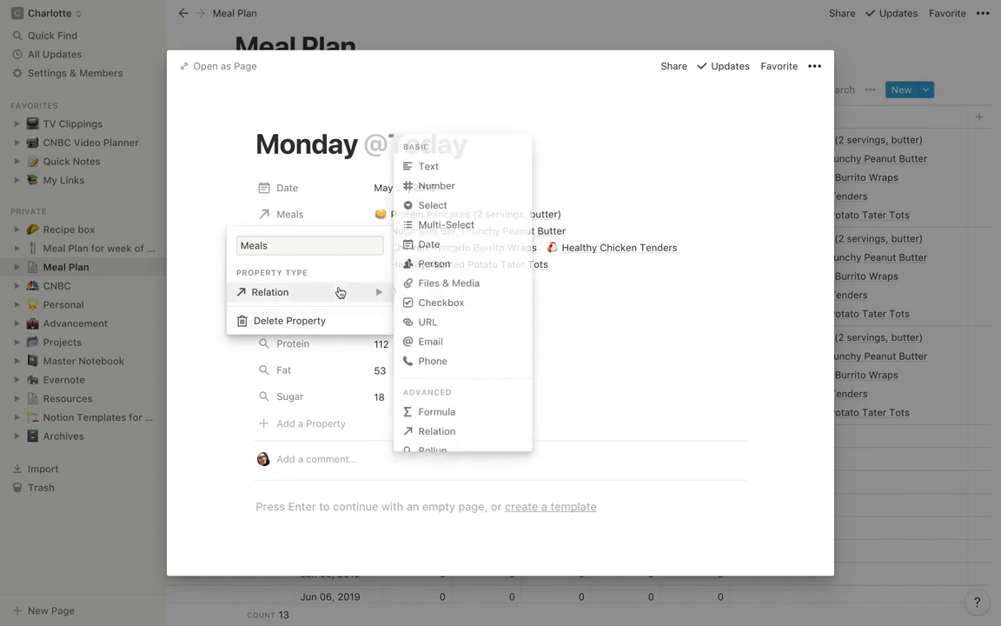
scroll(417, 302, down, 1)
click(434, 376)
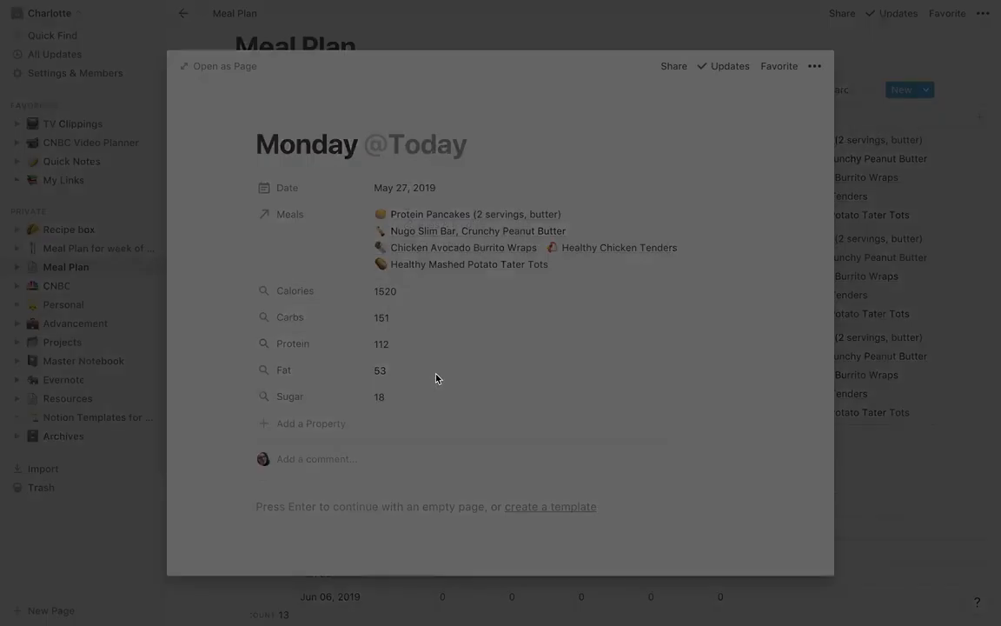
click(544, 361)
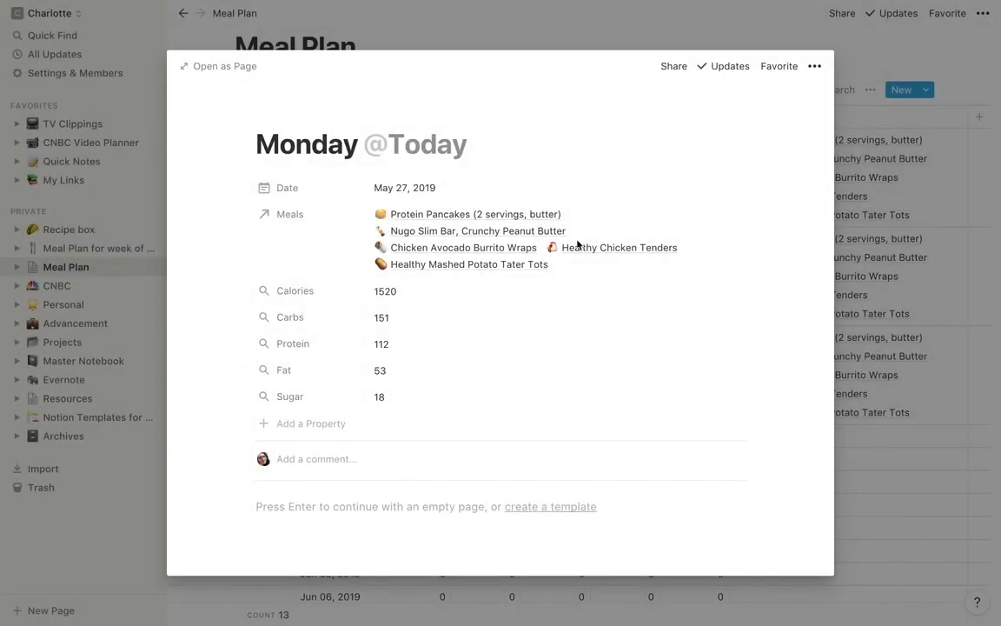
Move Chicken Avocado Burrito Wraps below Healthy Mashed Potato Tater Tots in the Monday entry's linked Meals
click(485, 224)
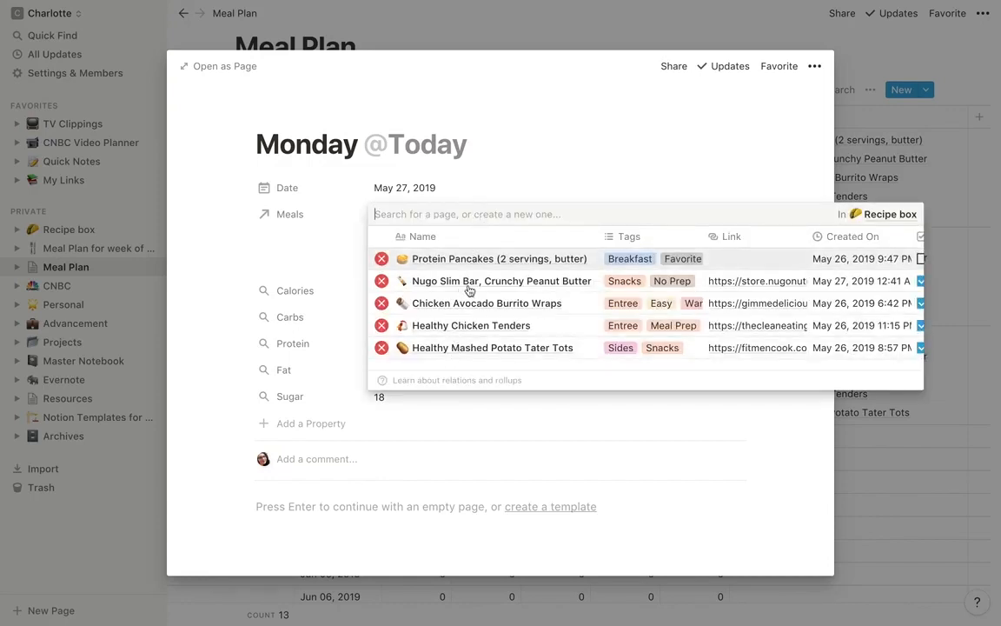
click(464, 423)
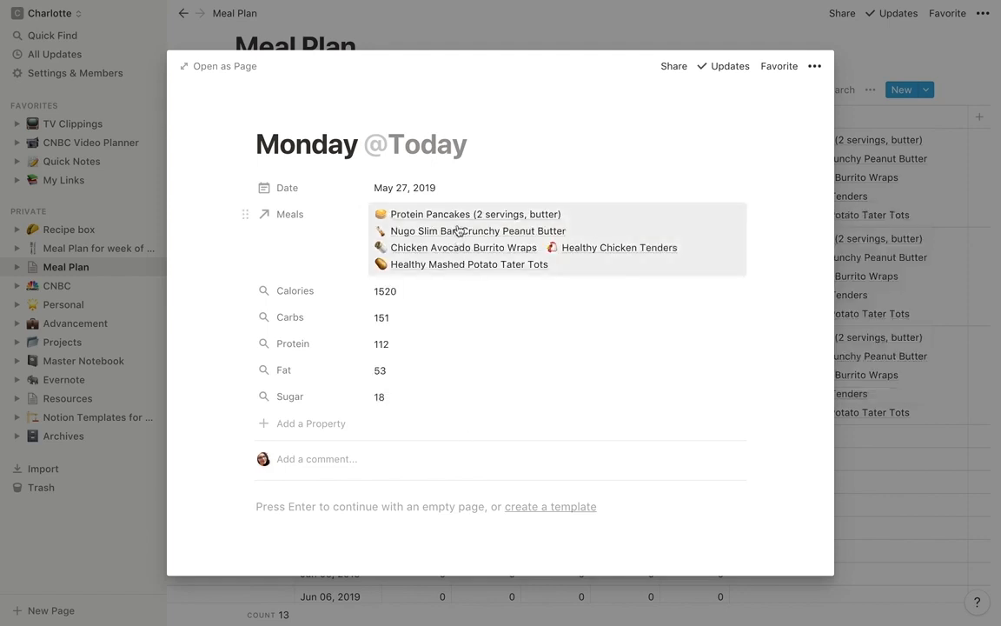
click(466, 265)
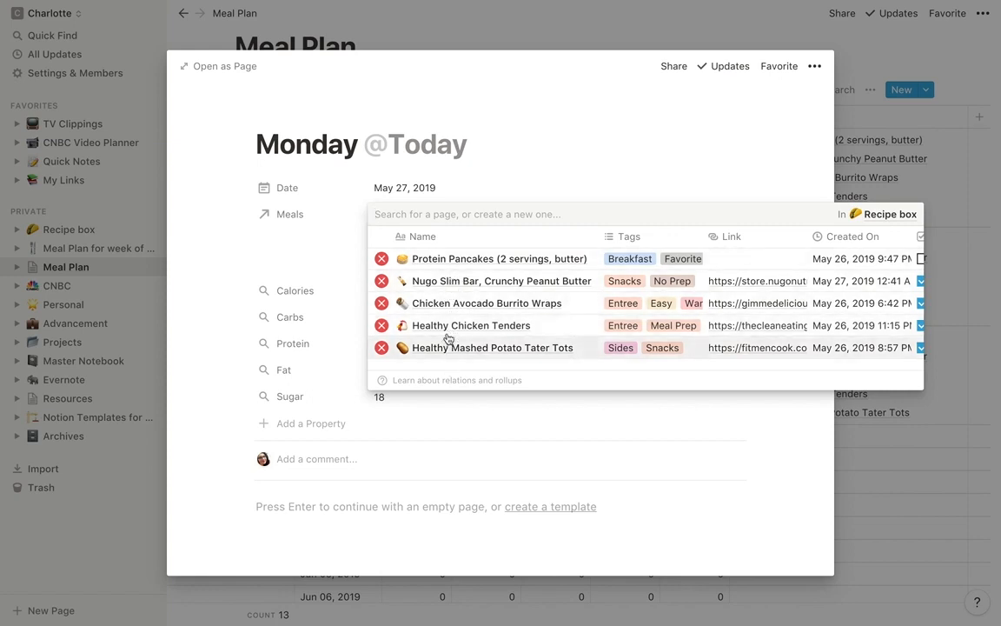
mouse_move(447, 329)
mouse_down()
mouse_move(456, 284)
mouse_move(450, 336)
mouse_move(443, 309)
mouse_move(435, 337)
mouse_move(448, 304)
mouse_up()
drag(454, 349, 456, 330)
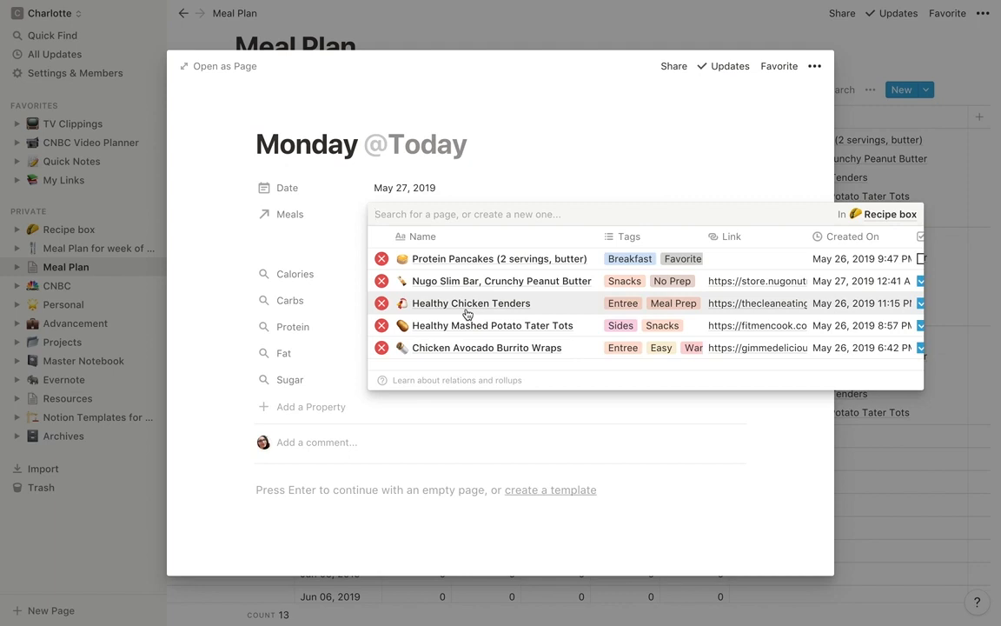
click(533, 179)
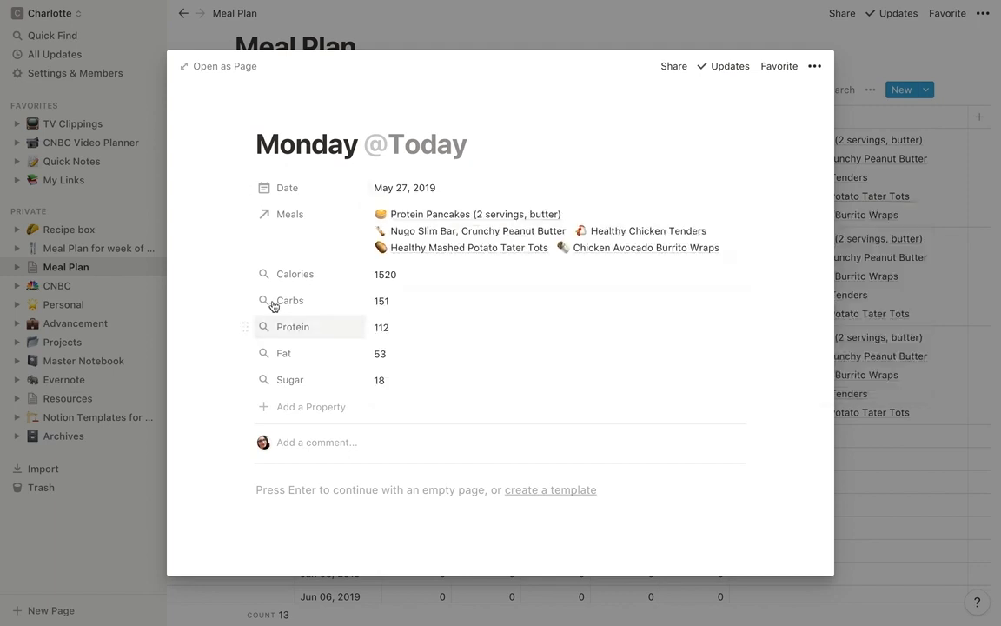
Review the rollup configuration of the Monday entry's Calories property, including its relation, property and calculation, and close the entry
click(287, 274)
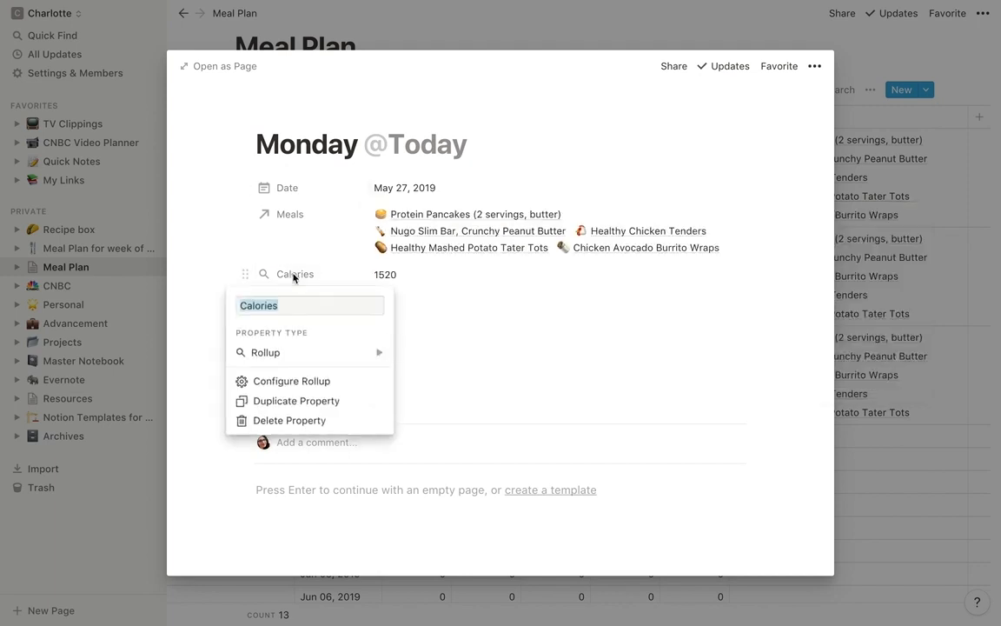
click(292, 380)
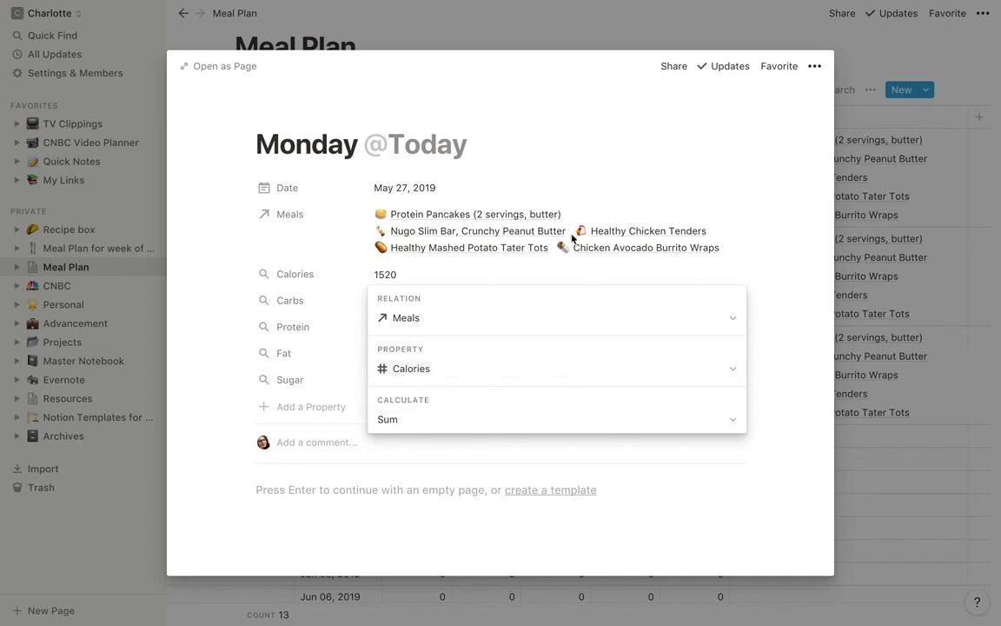
click(318, 394)
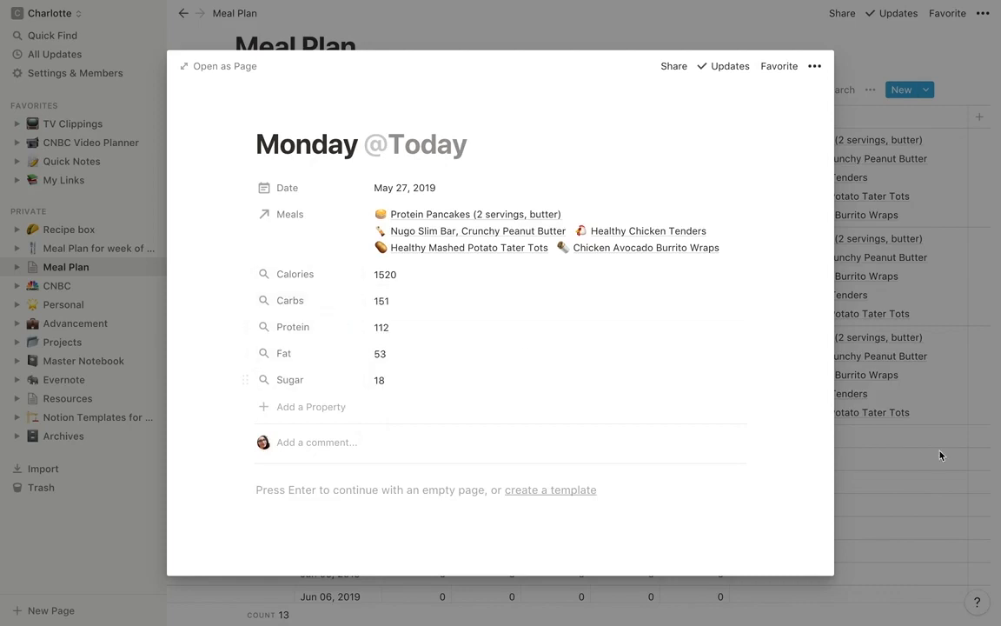
click(935, 477)
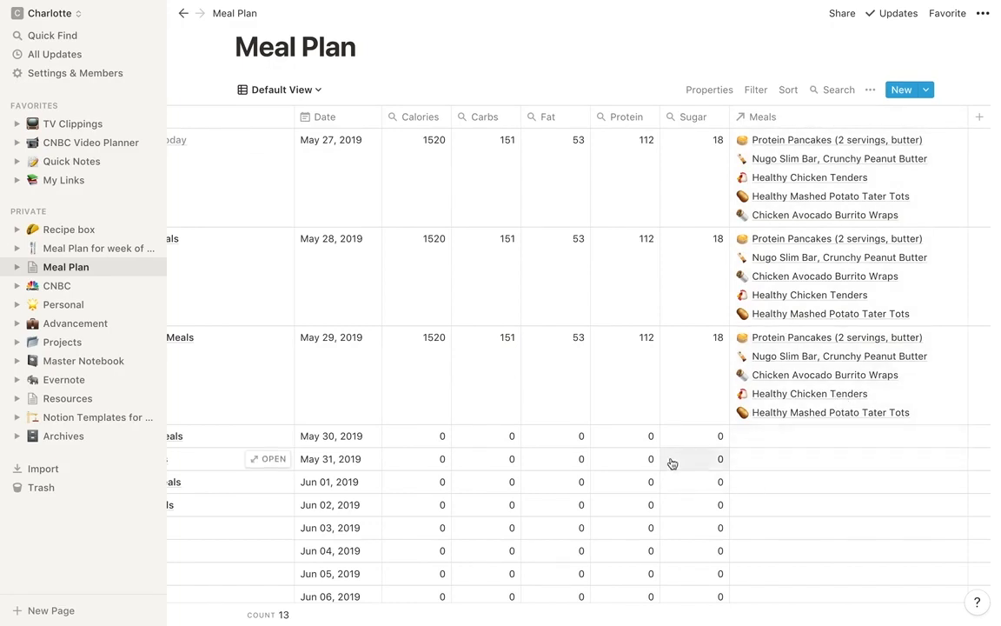
Look over the Meal Plan table's daily entries, dates, nutrition columns and linked meals
scroll(670, 462, left, 3)
scroll(670, 462, down, 5)
scroll(665, 417, up, 5)
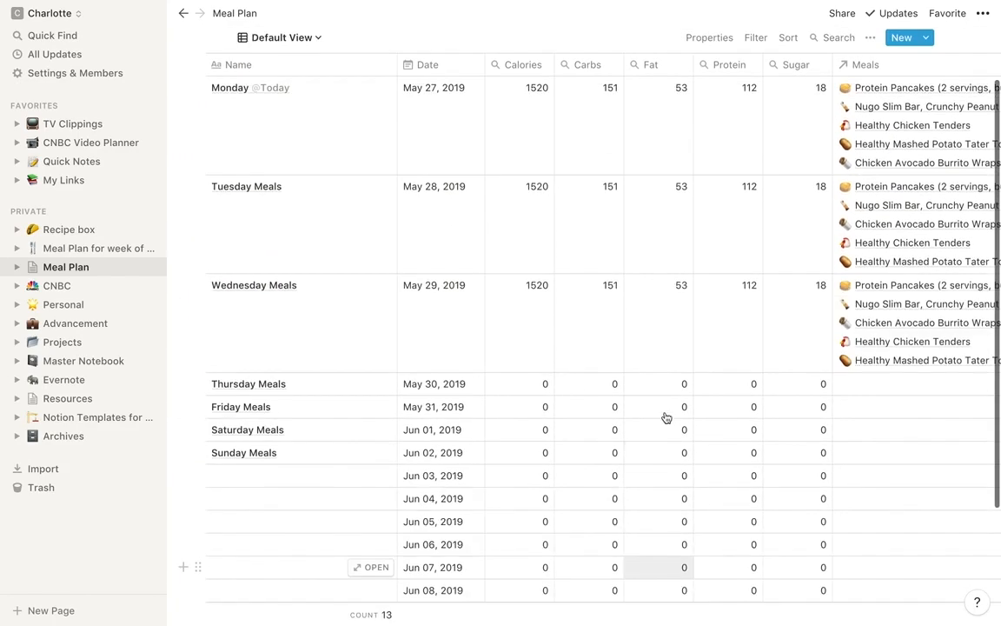
scroll(737, 341, right, 3)
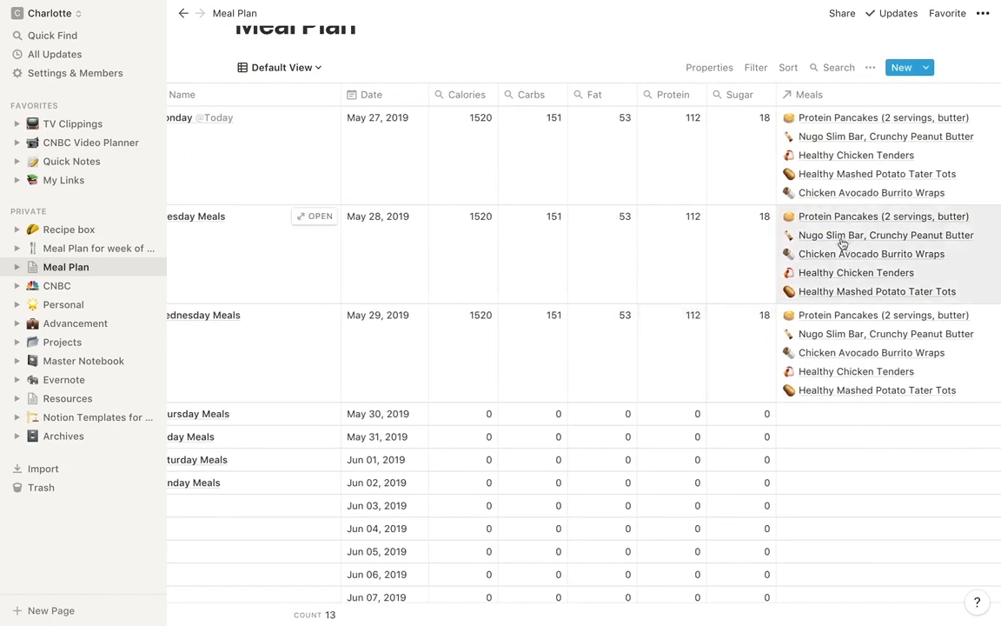
Open the "Meal Plan for week of" page and skim its instruction sections and shopping list, returning to the page title
click(74, 249)
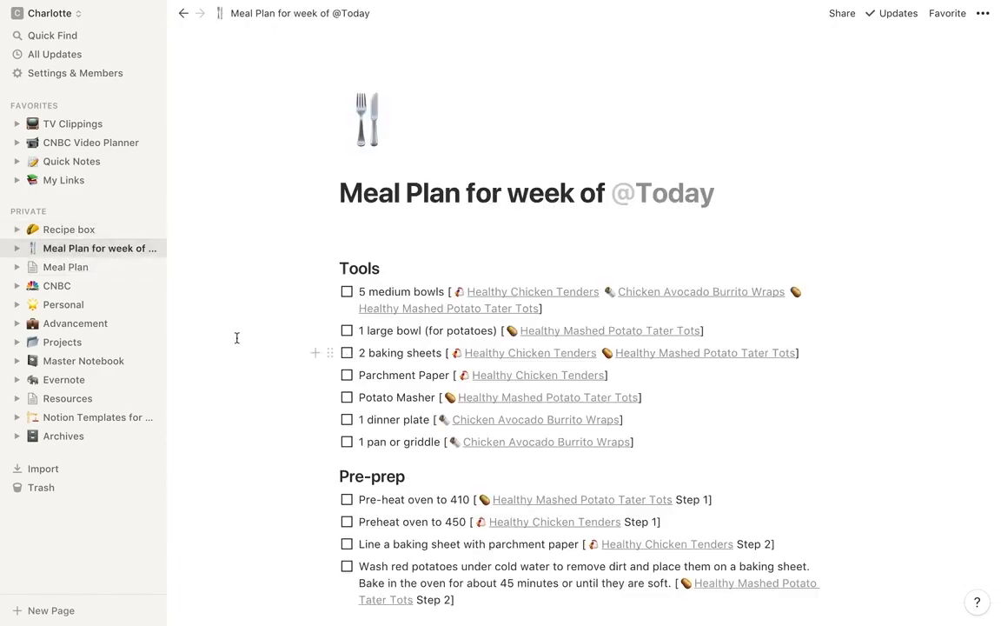
scroll(278, 296, down, 3)
scroll(291, 289, down, 9)
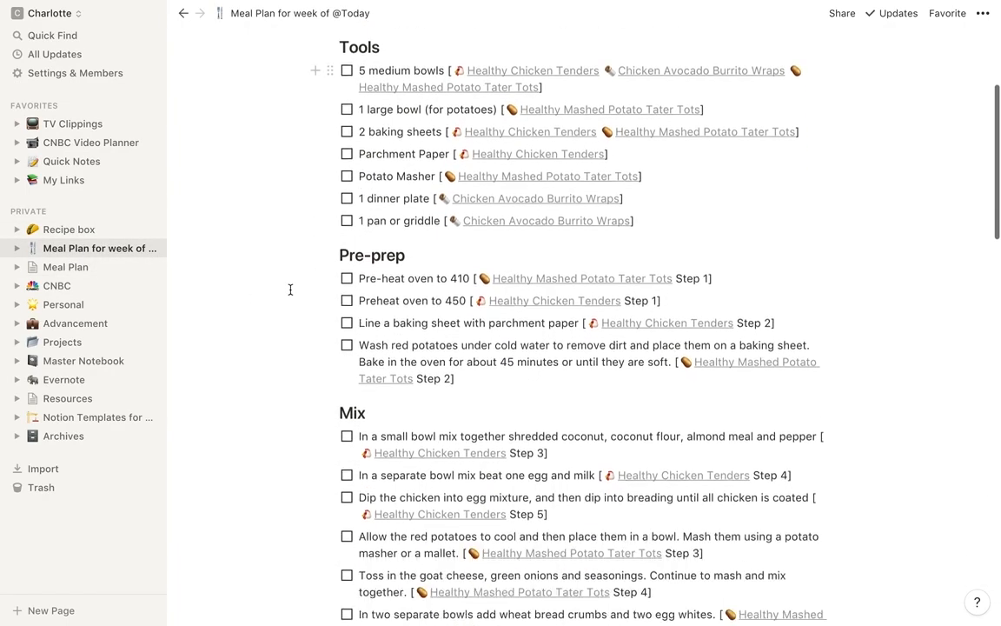
scroll(290, 290, down, 19)
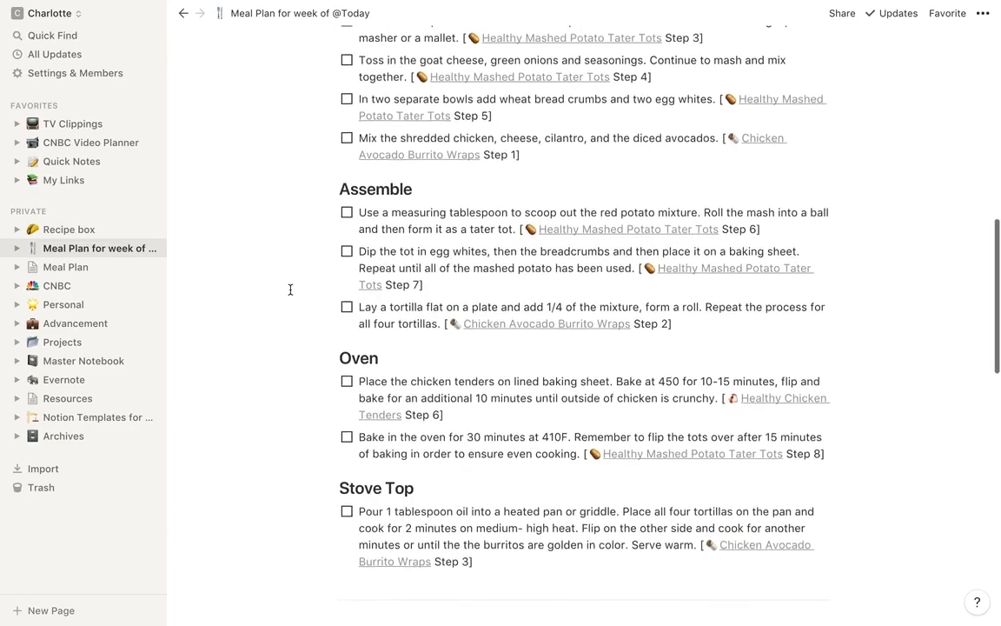
scroll(386, 352, down, 3)
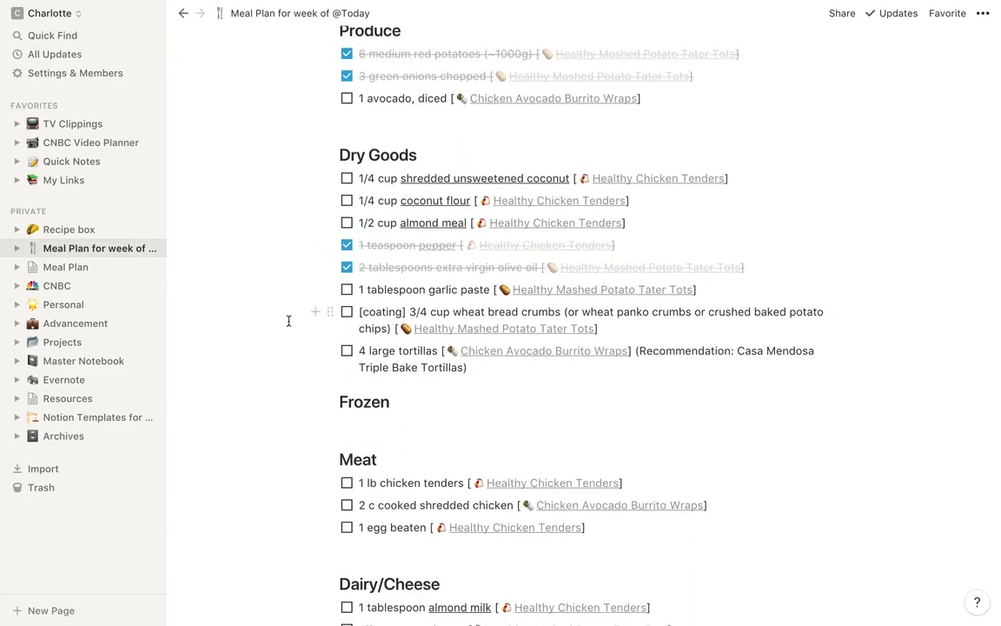
scroll(288, 321, up, 20)
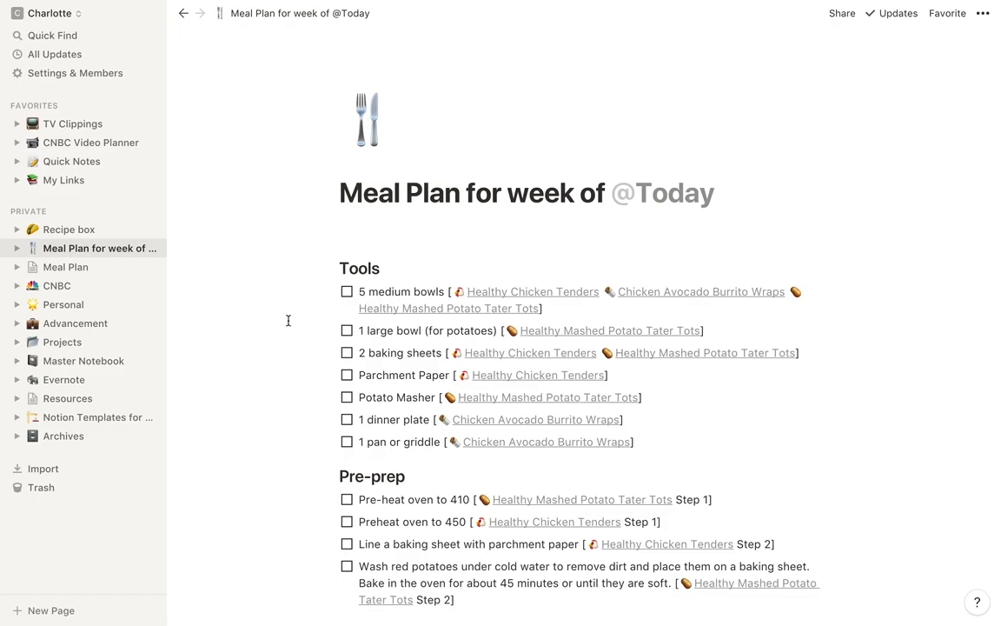
Read through the combined cooking steps from Tools and Pre-prep to Stove Top, and go back to the Tools section
scroll(288, 320, down, 5)
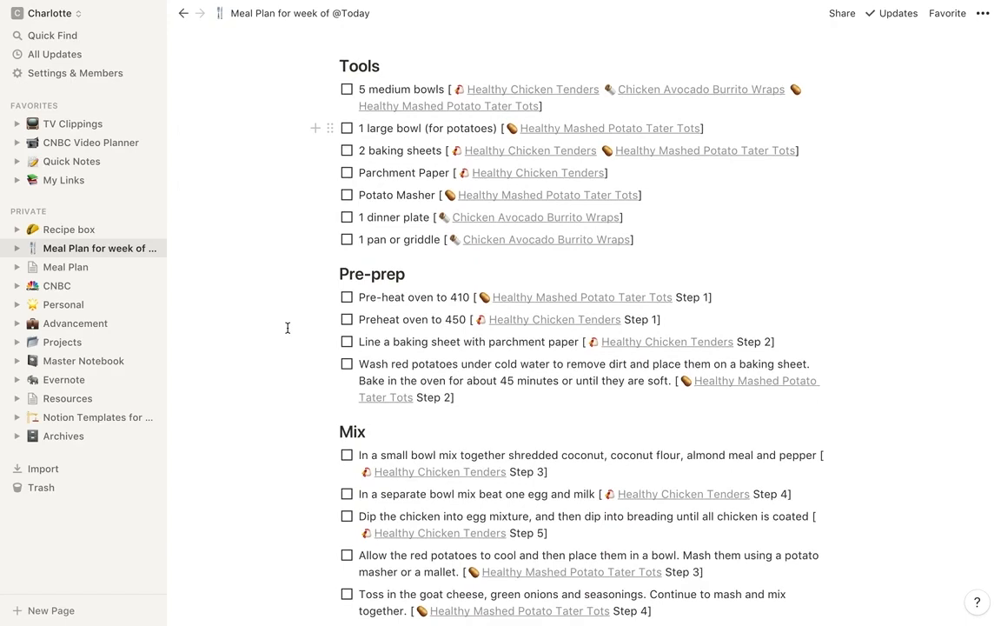
scroll(288, 328, down, 4)
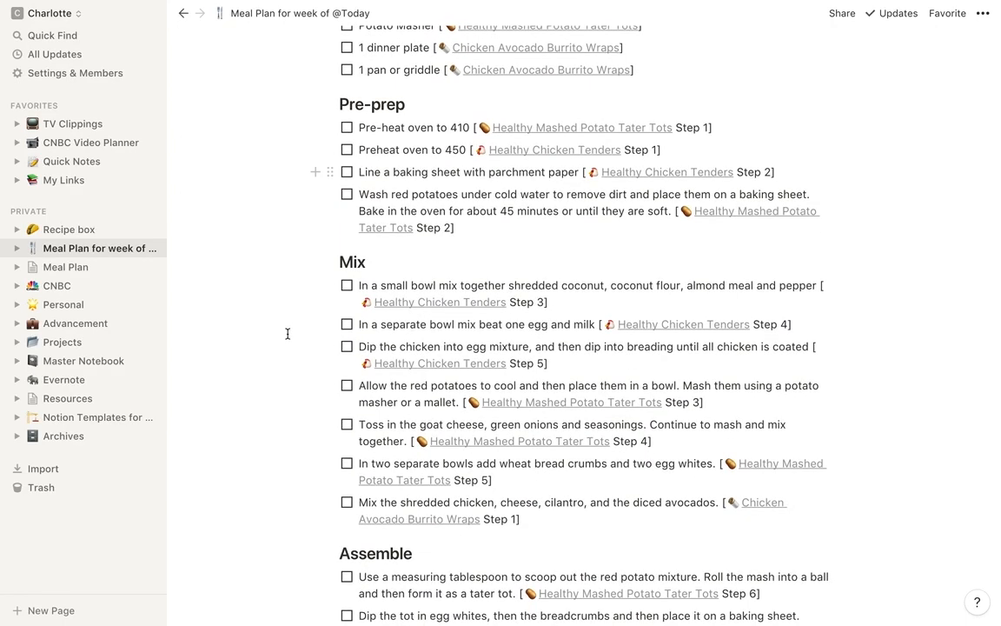
scroll(288, 334, down, 7)
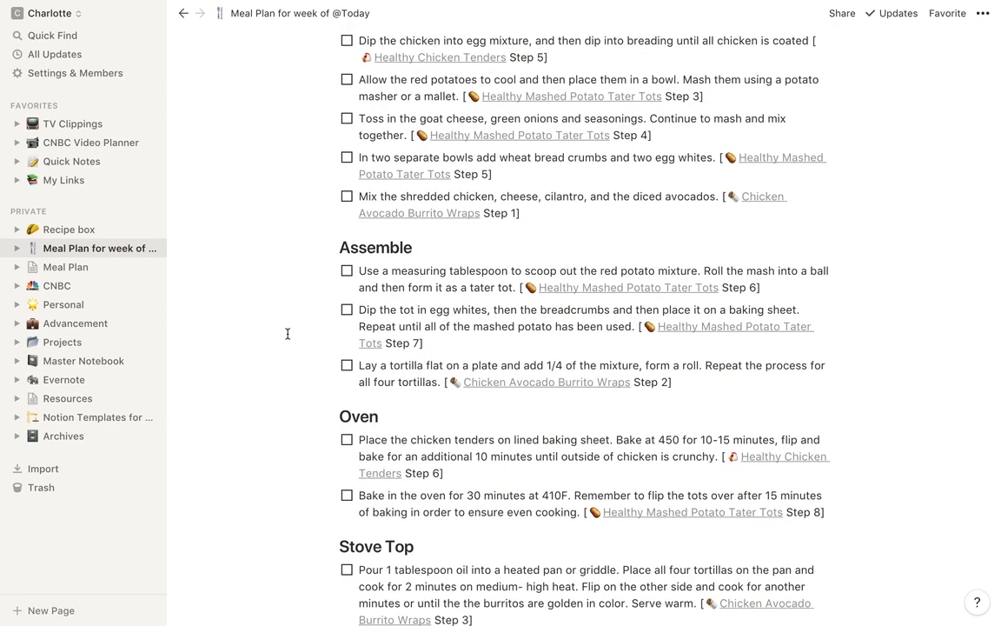
scroll(288, 334, down, 6)
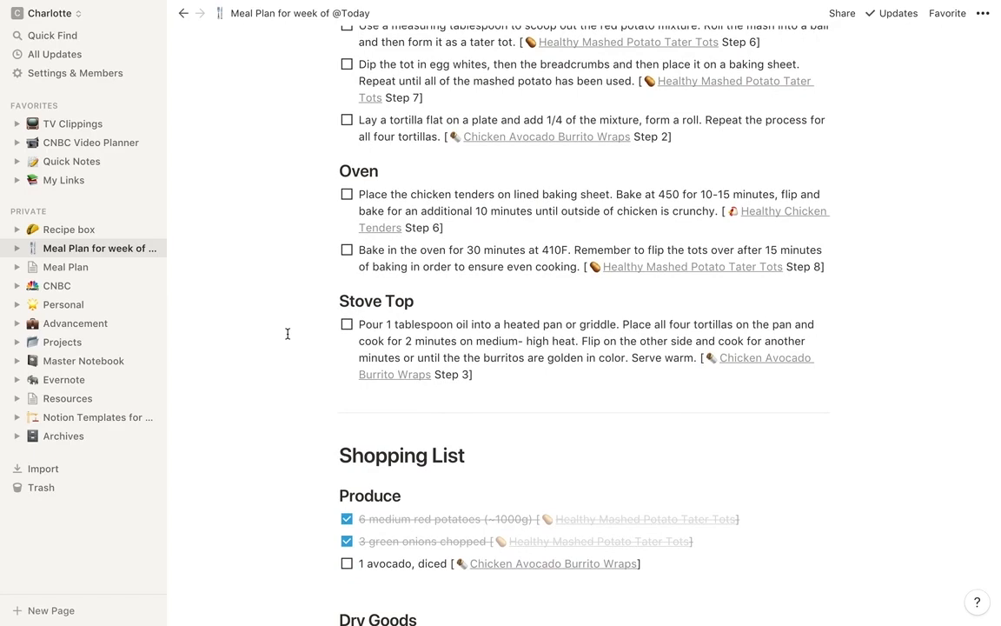
scroll(288, 333, down, 3)
scroll(286, 333, up, 9)
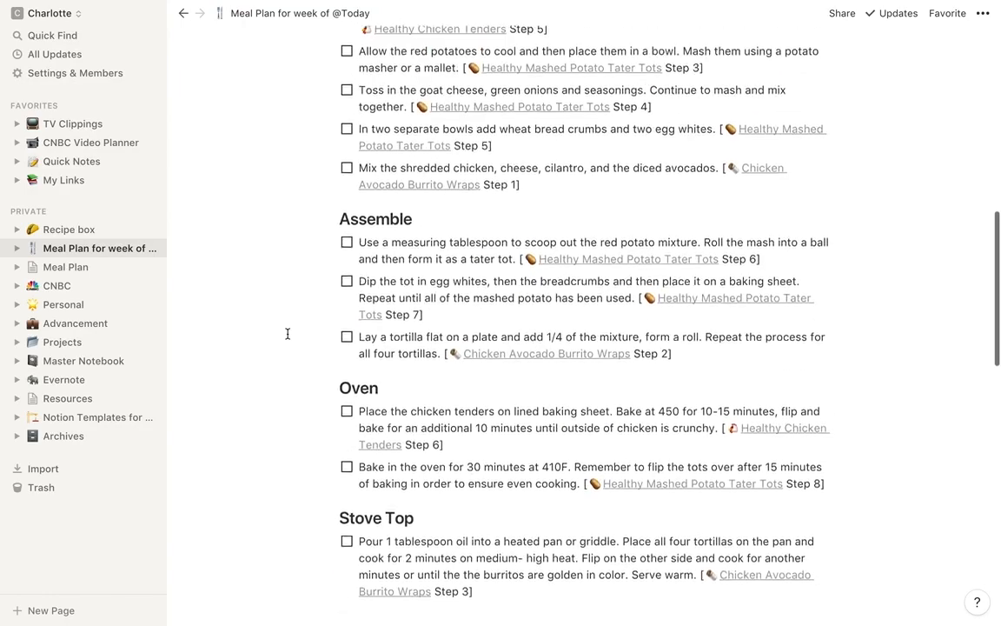
scroll(442, 379, up, 11)
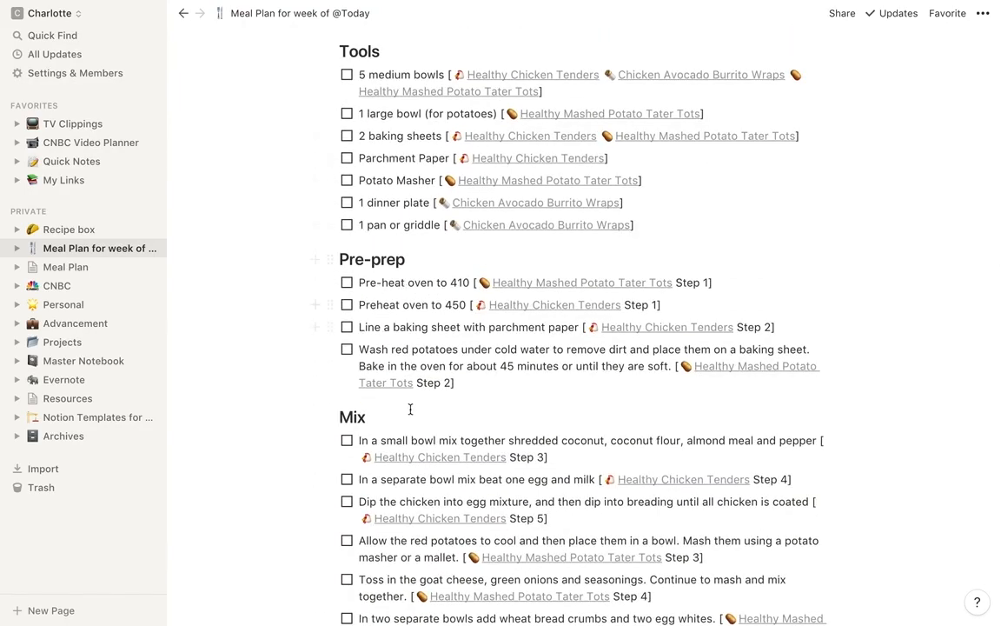
Compare the recipe links and step numbers across the Pre-prep, Mix, Assemble and Oven sections
scroll(408, 410, down, 8)
scroll(410, 409, down, 5)
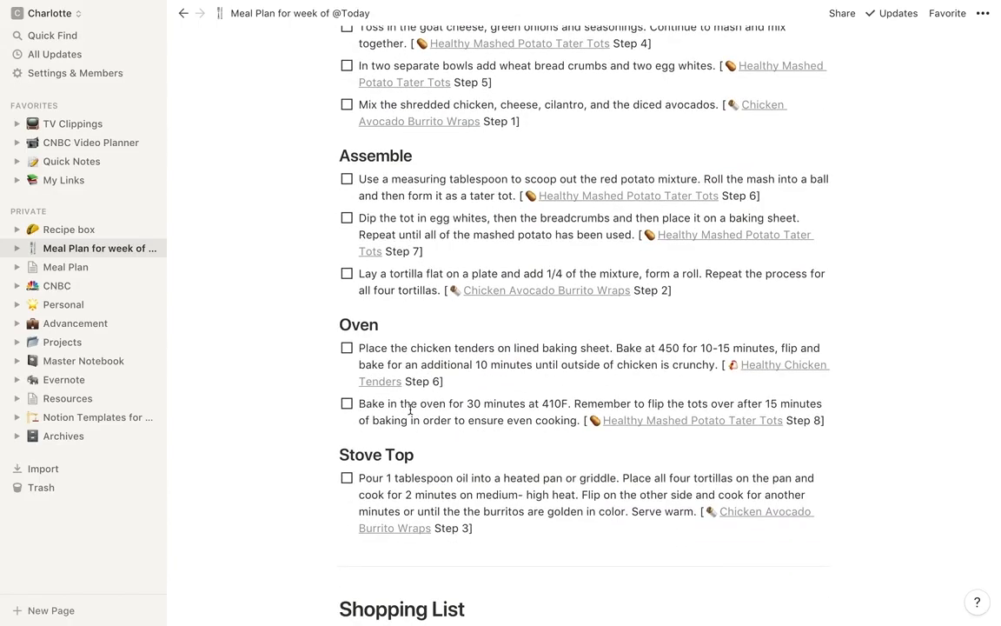
scroll(410, 409, up, 14)
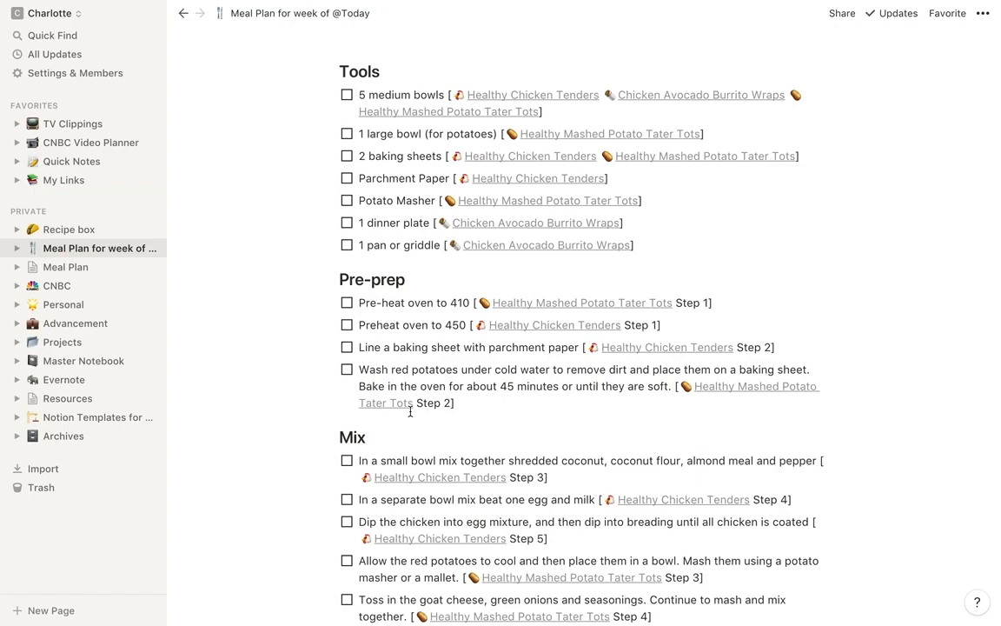
scroll(410, 412, down, 5)
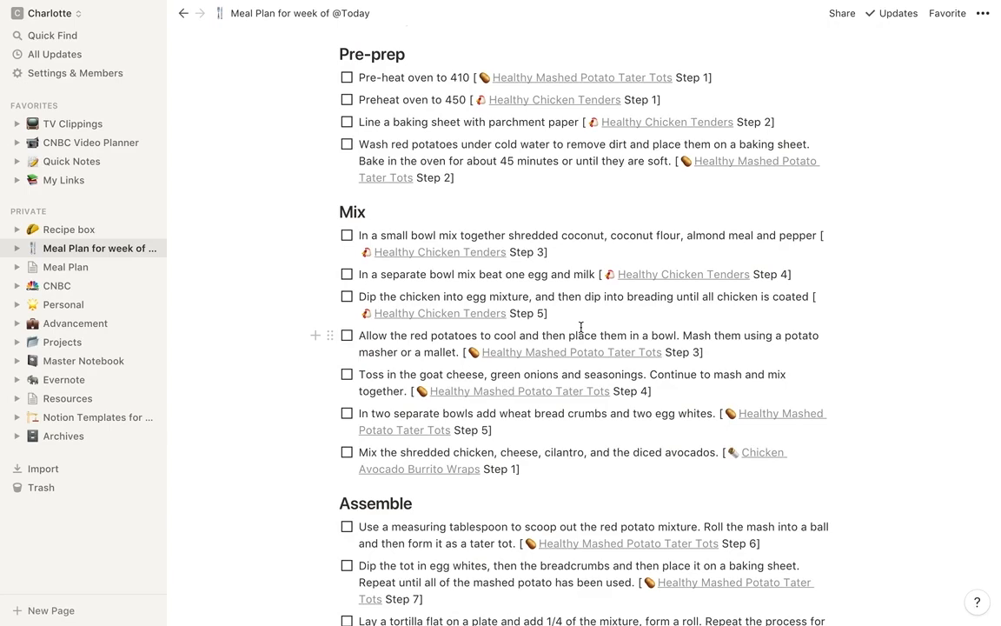
scroll(578, 328, down, 5)
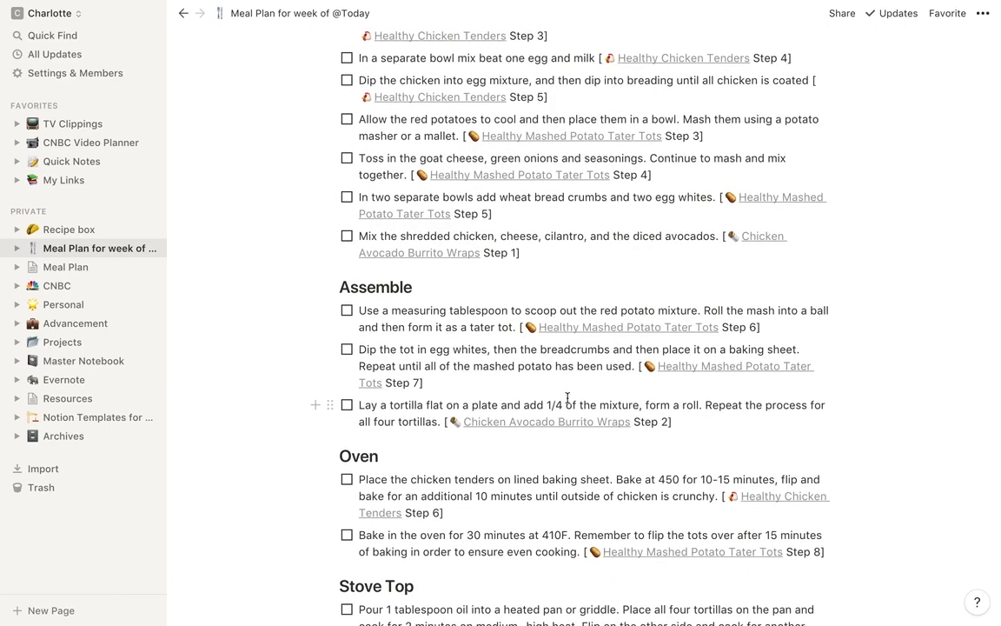
scroll(568, 398, down, 1)
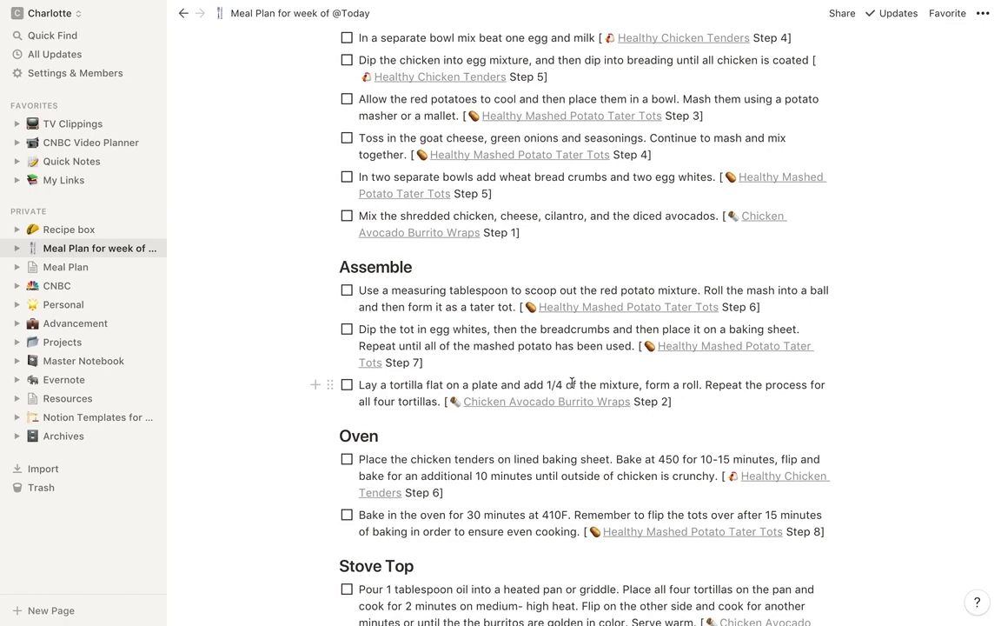
Highlight "10-15 minutes" in the Oven section's chicken tenders step, clear the selection and return to the page title
scroll(571, 383, down, 2)
drag(698, 408, 777, 408)
click(711, 408)
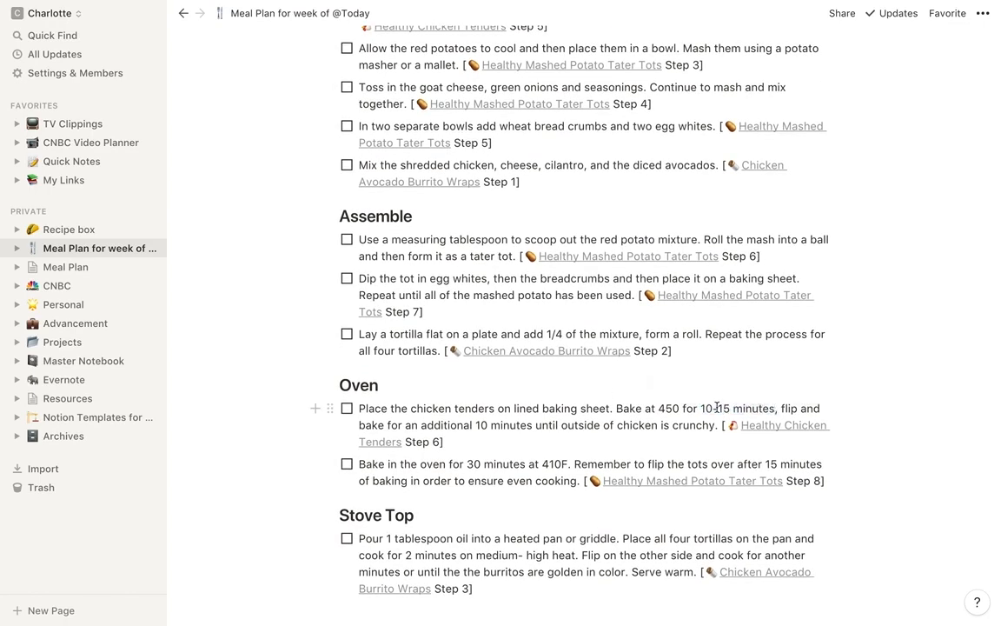
drag(701, 407, 778, 406)
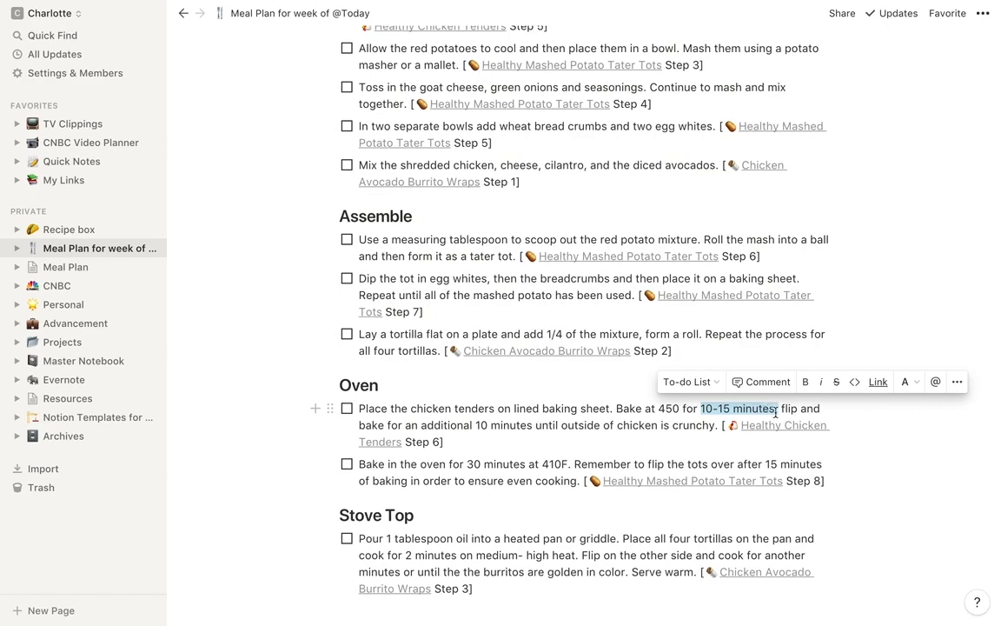
click(760, 460)
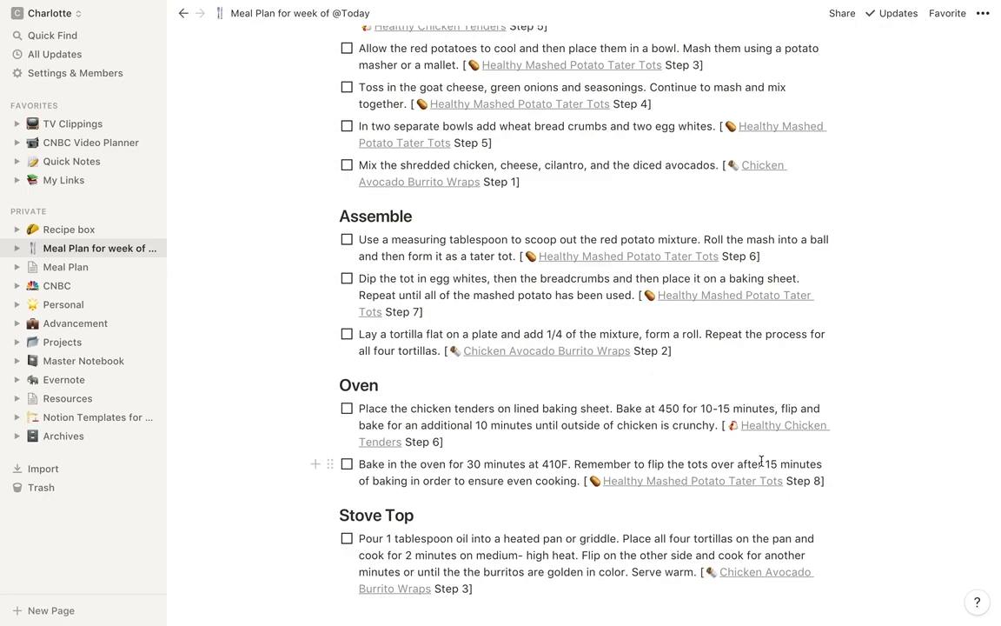
shift+click(702, 408)
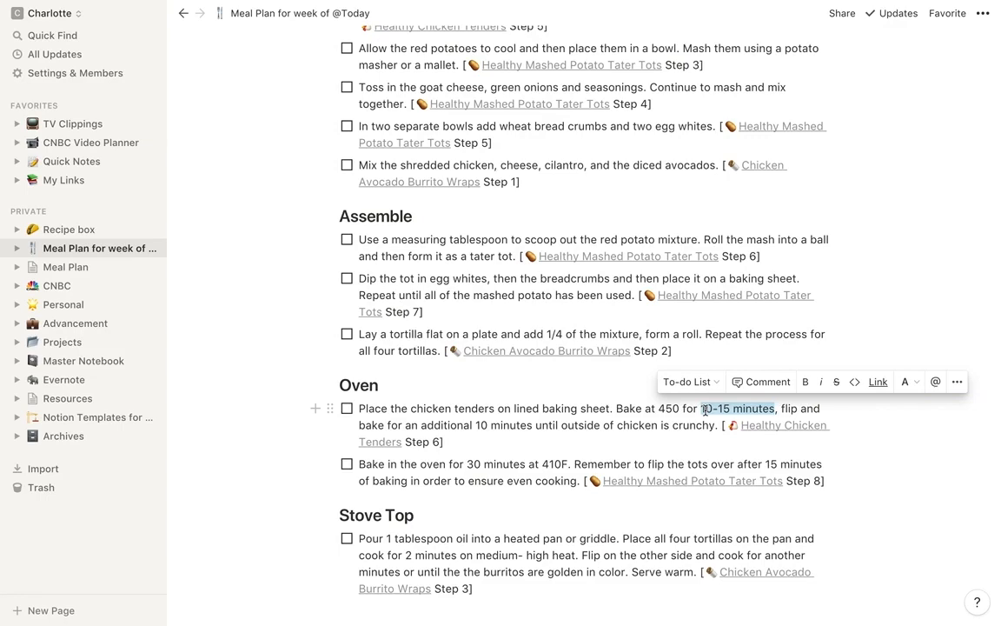
click(670, 425)
scroll(669, 420, up, 2)
scroll(669, 419, up, 5)
scroll(670, 420, up, 5)
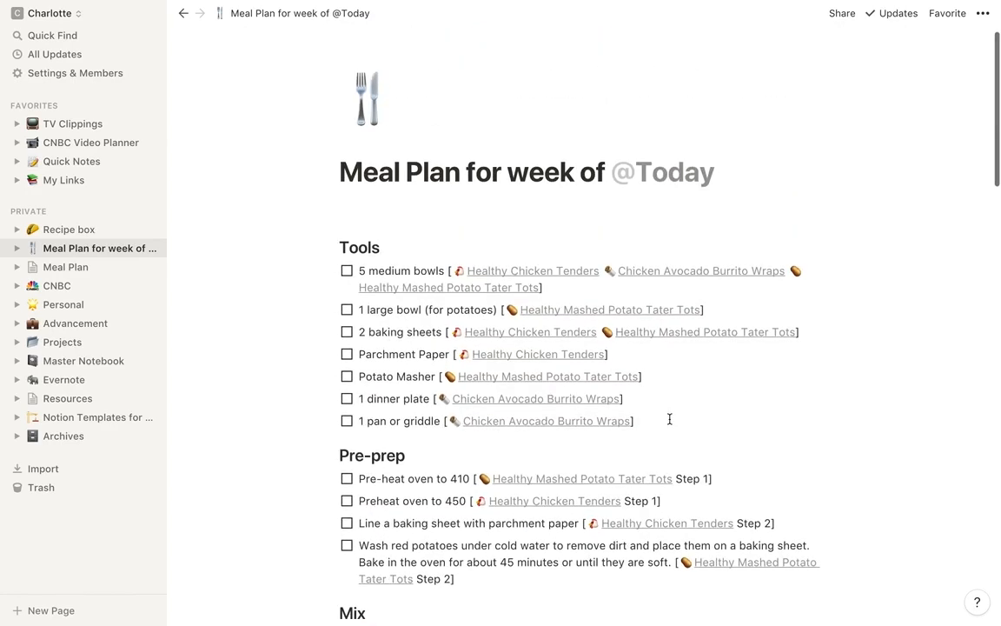